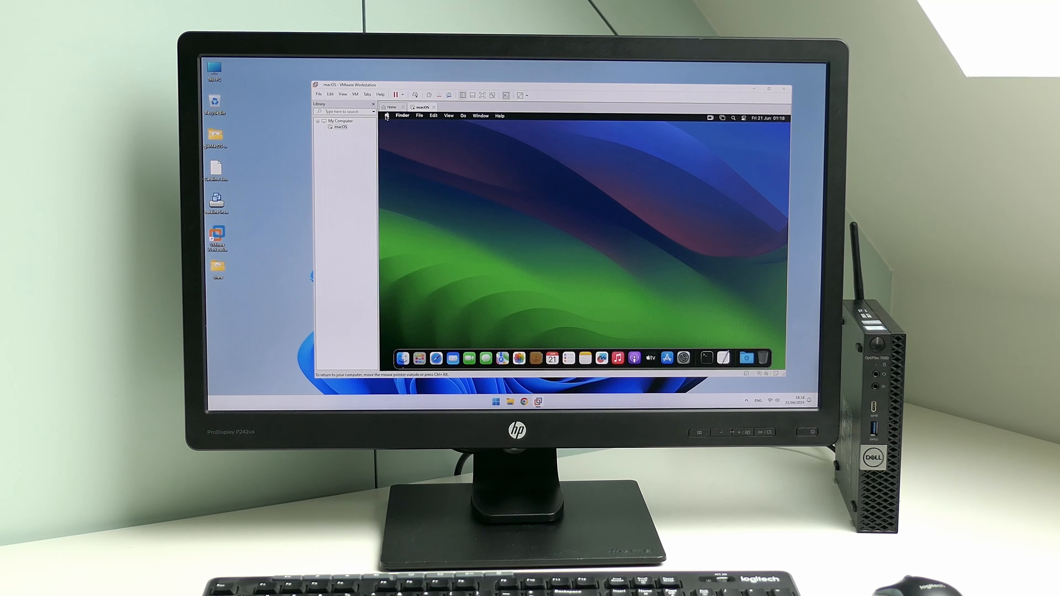
Check the virtual Mac's macOS version and hardware in About This Mac, then close it.
click(387, 116)
click(402, 125)
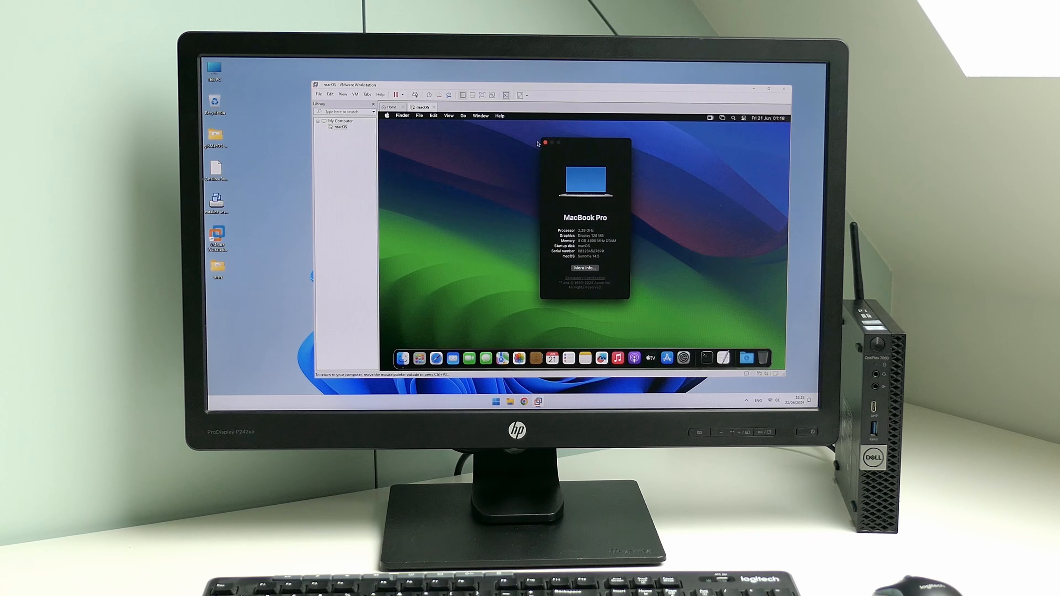
click(545, 142)
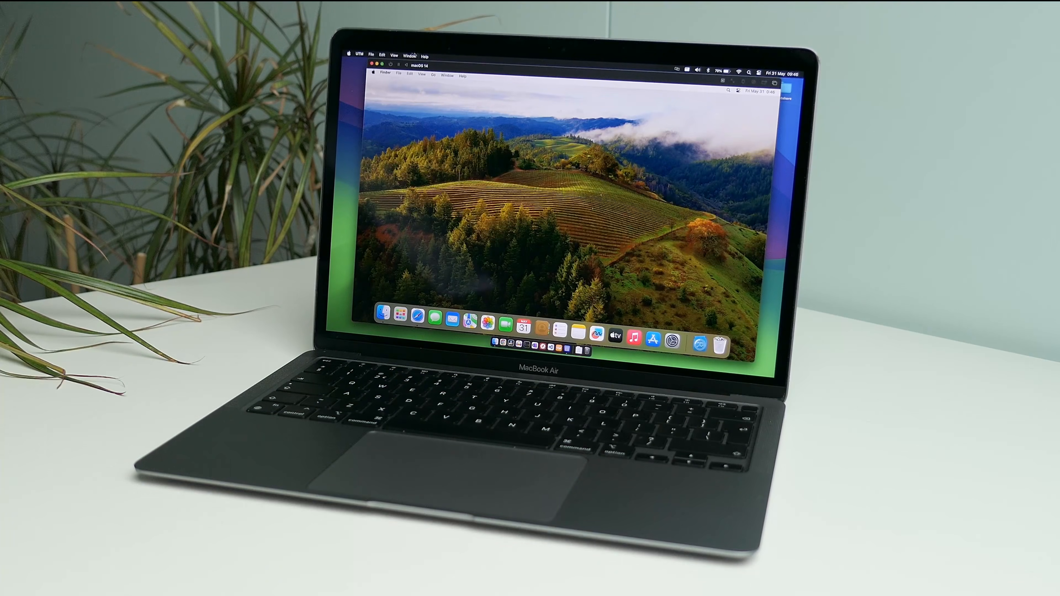
Recheck About This Mac, then select the installer volume's mount path and close Disk Utility.
click(373, 72)
click(386, 81)
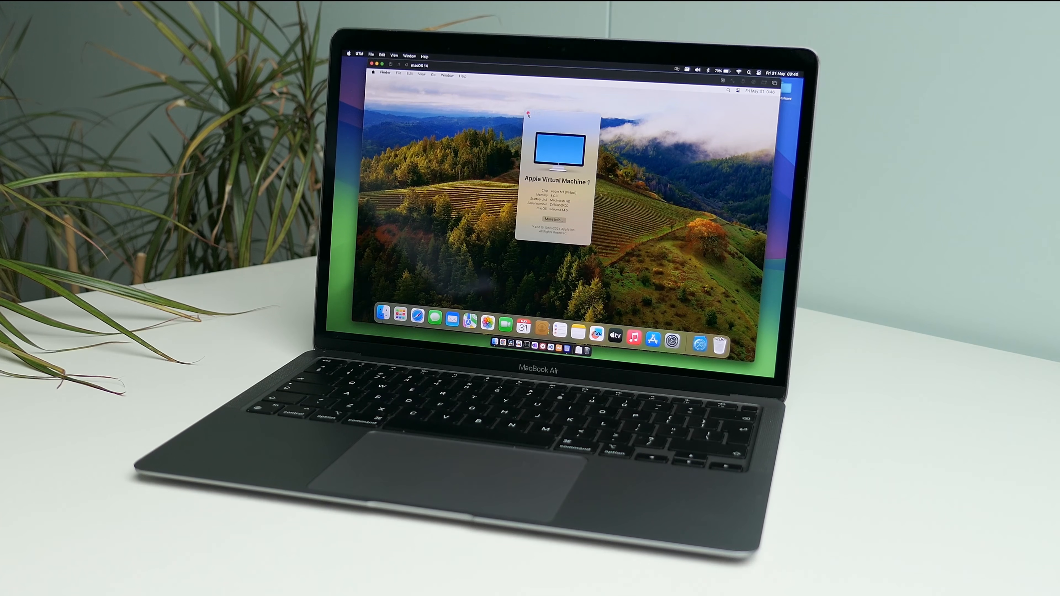
click(529, 114)
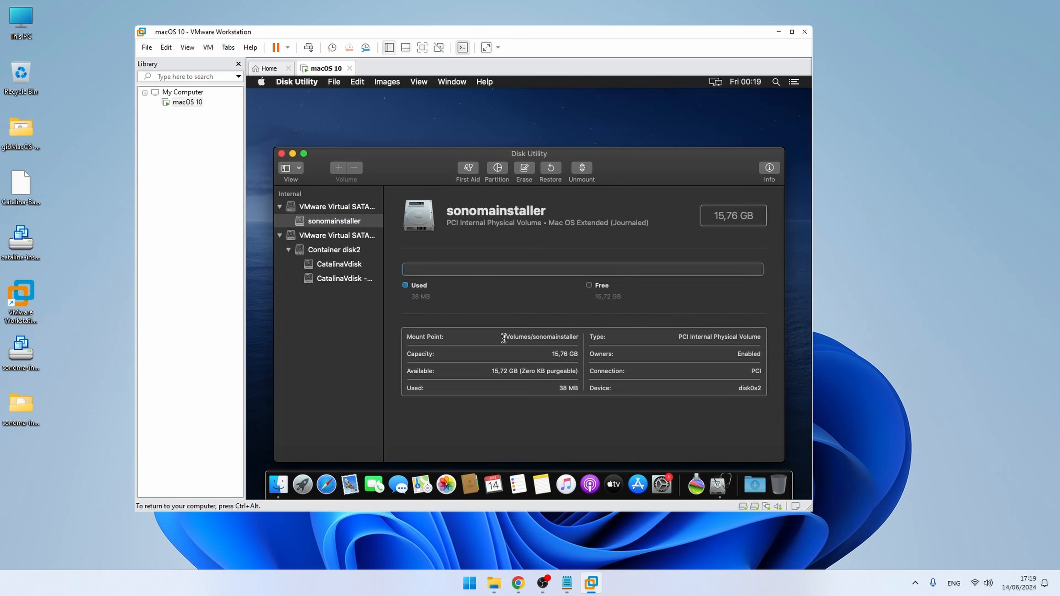
drag(504, 337, 583, 336)
click(281, 154)
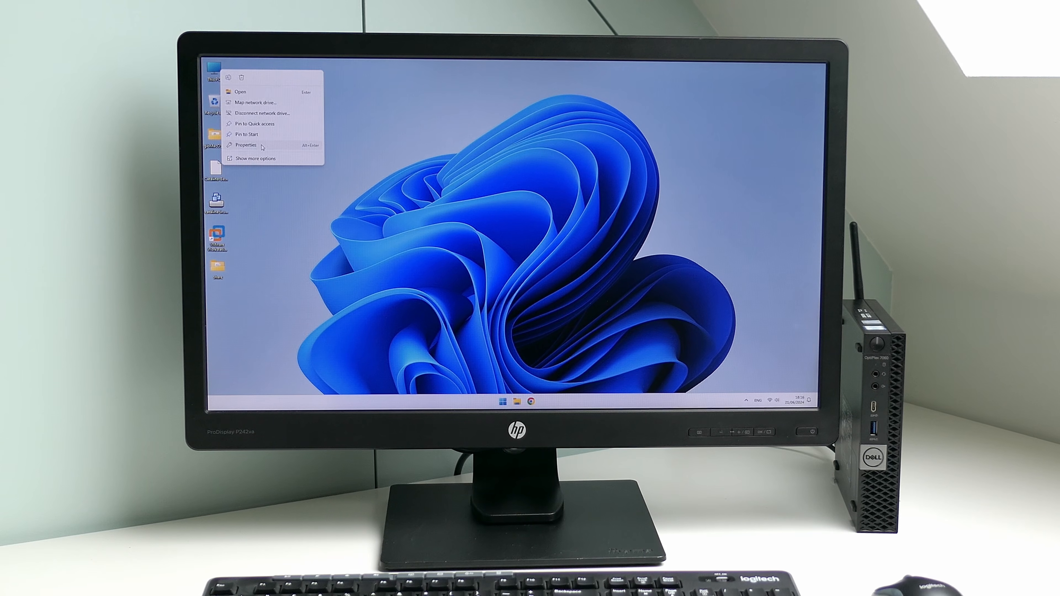
View This PC's System > About page in Settings, then close Settings.
click(259, 145)
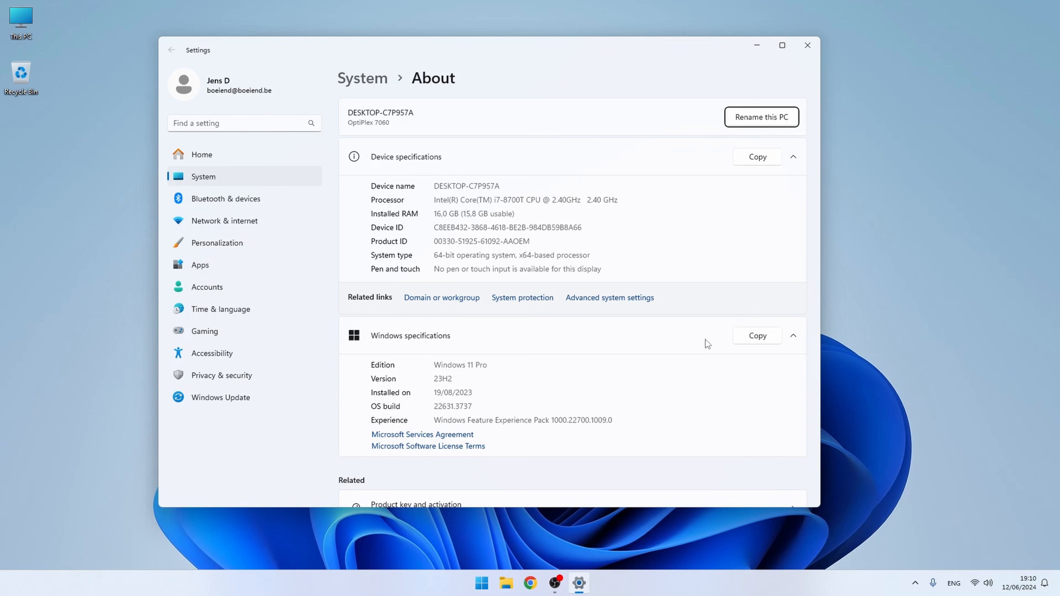
click(808, 45)
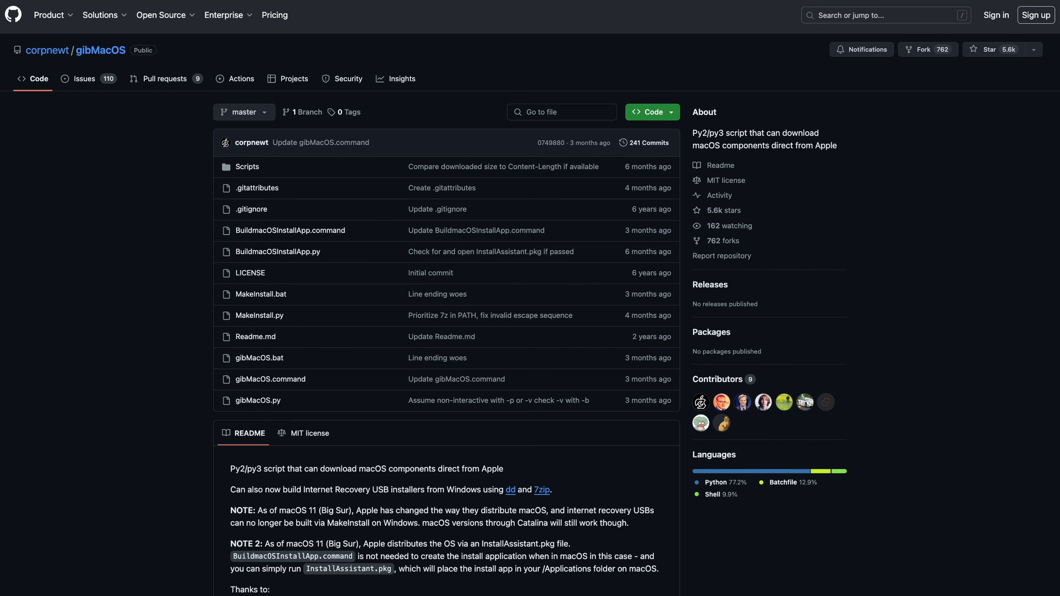
scroll(530, 298, down, 2)
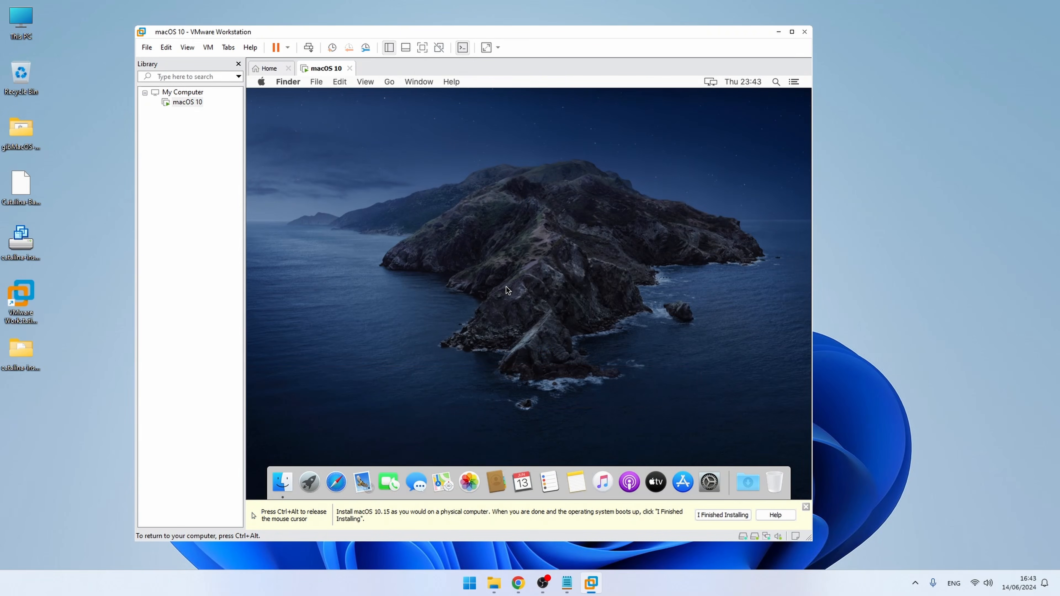
Show the Catalina virtual Mac's About This Mac summary and launch Chrome.
click(261, 82)
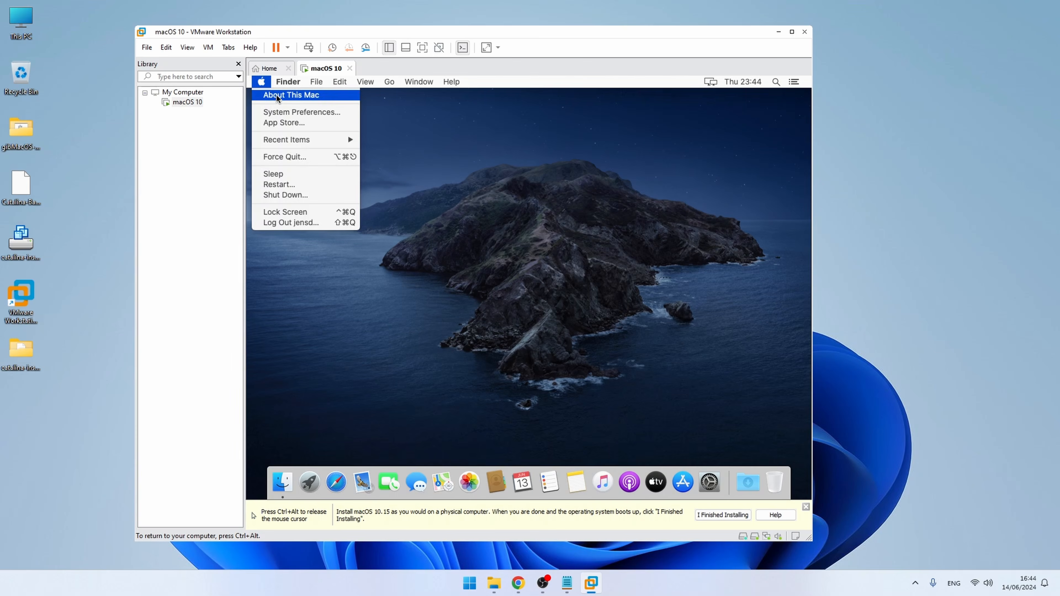
click(277, 96)
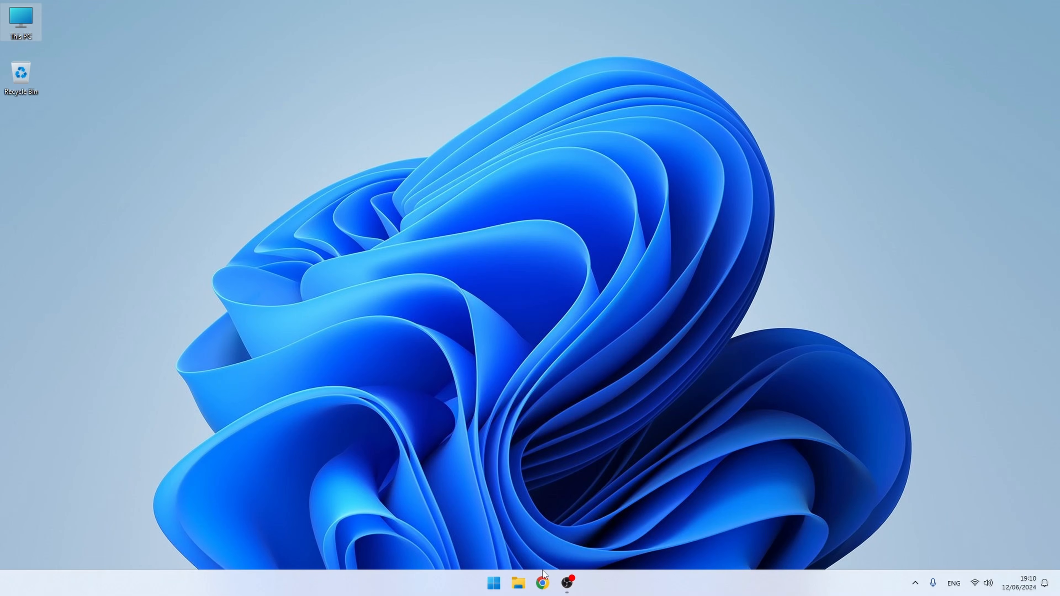
click(542, 582)
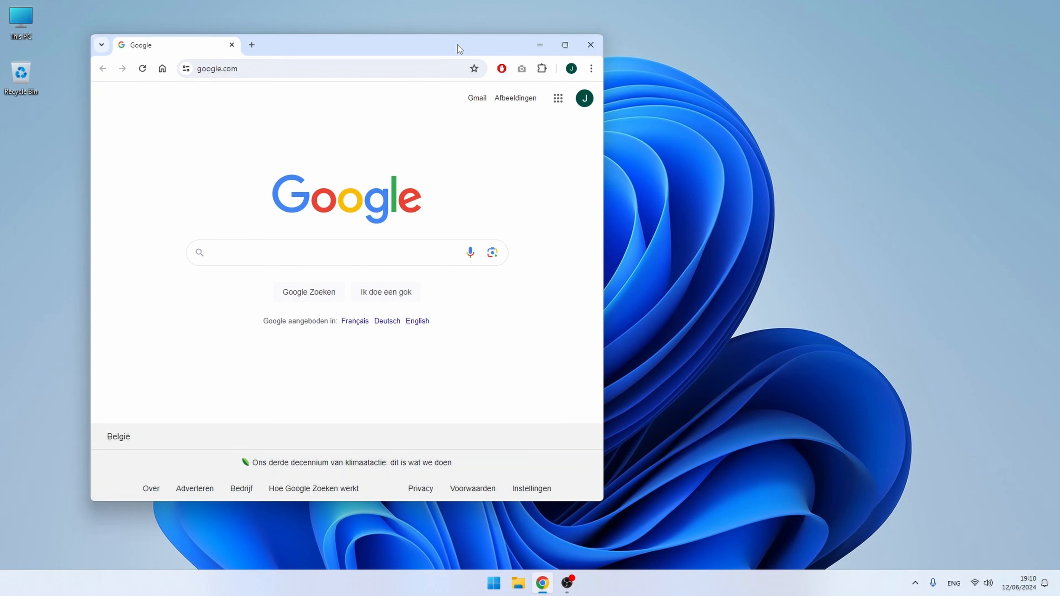
Search gibmacos, open the corpnewt/gibMacOS repo and download it via Code > Download ZIP.
double_click(459, 45)
text(gibmacos)
key(Return)
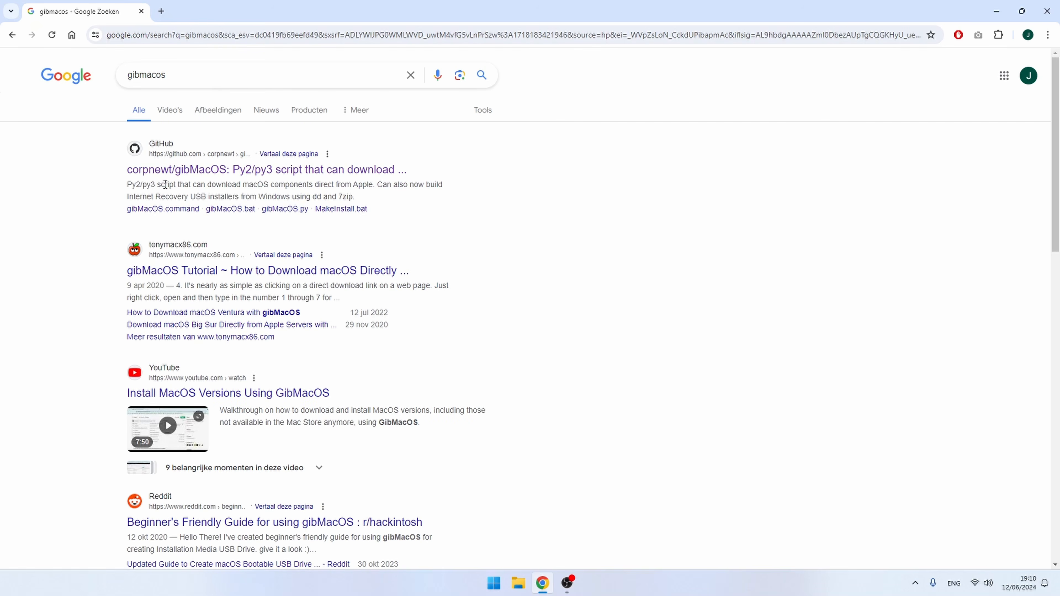
click(190, 175)
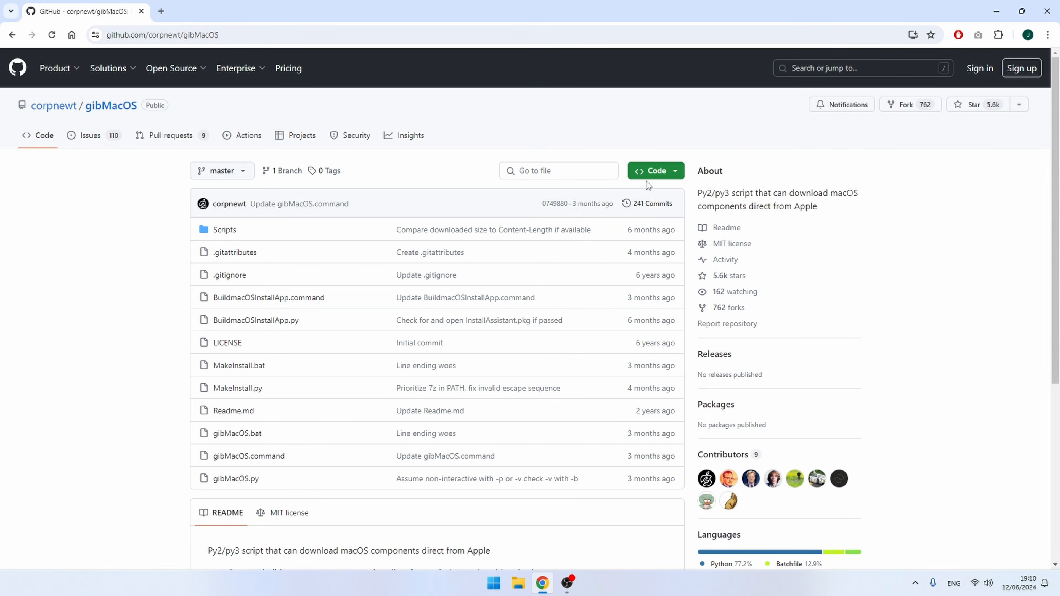
click(672, 174)
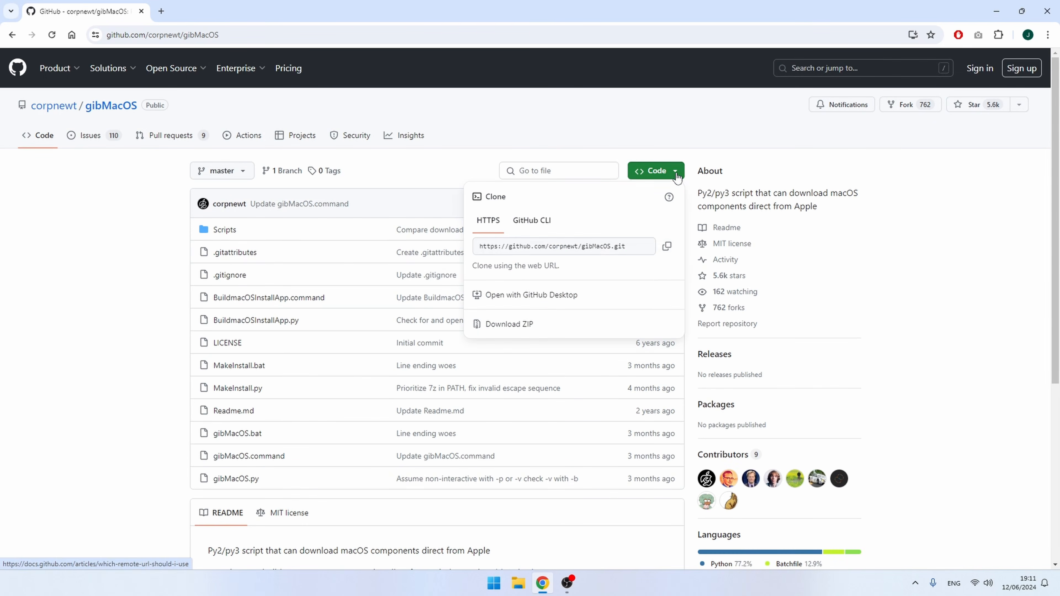
click(644, 323)
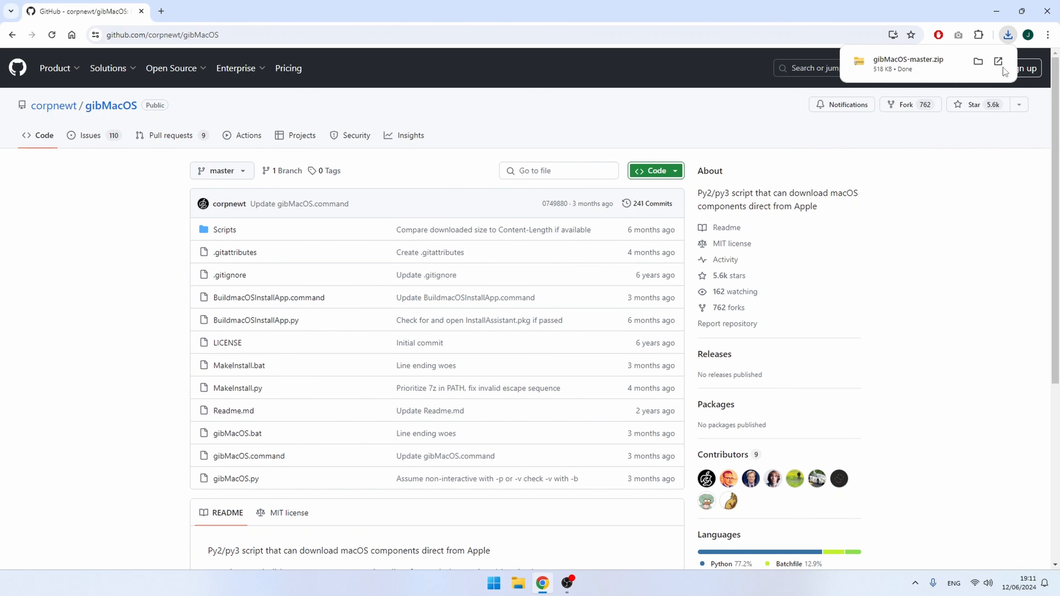
click(997, 11)
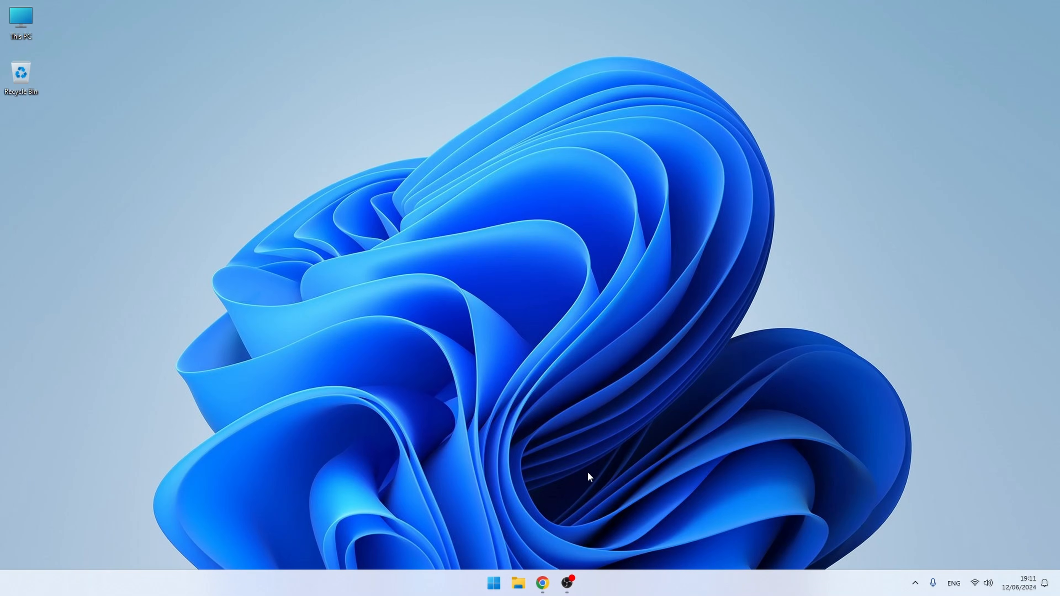
Extract gibMacOS-master.zip into the Downloads folder.
click(518, 583)
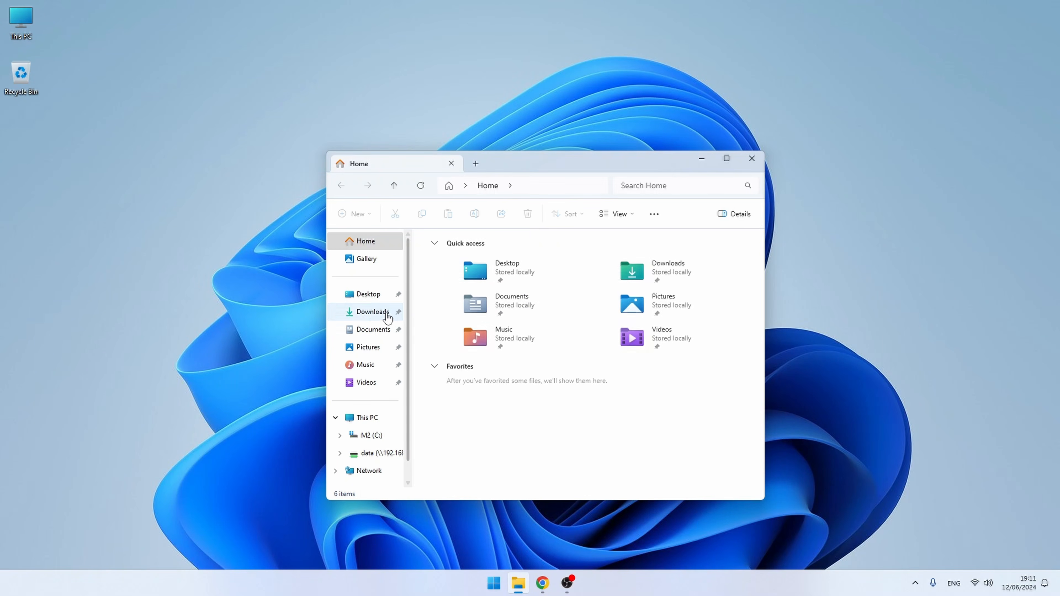
click(370, 312)
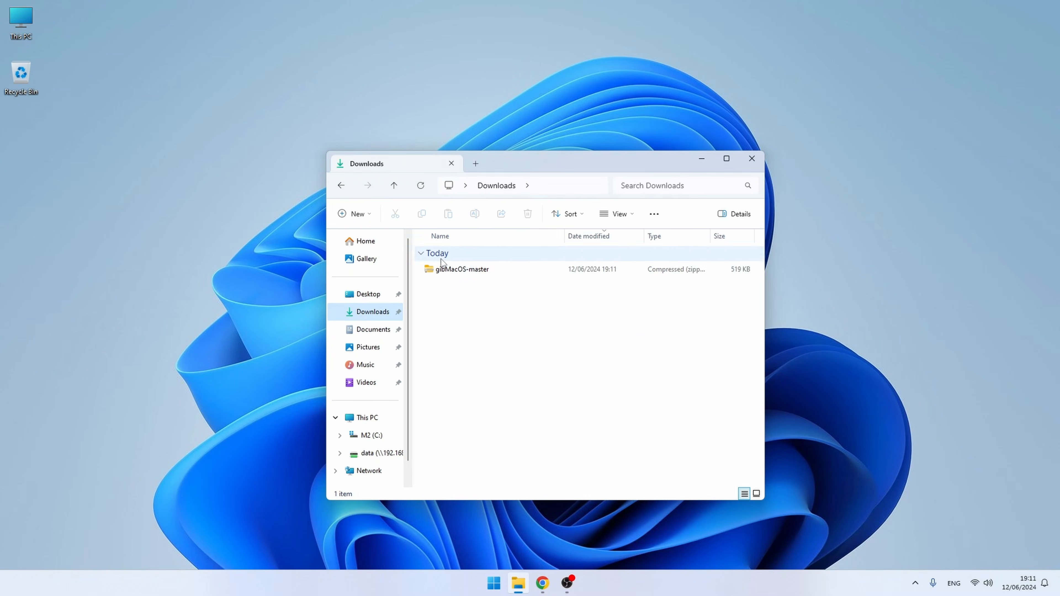
click(469, 273)
right_click(470, 273)
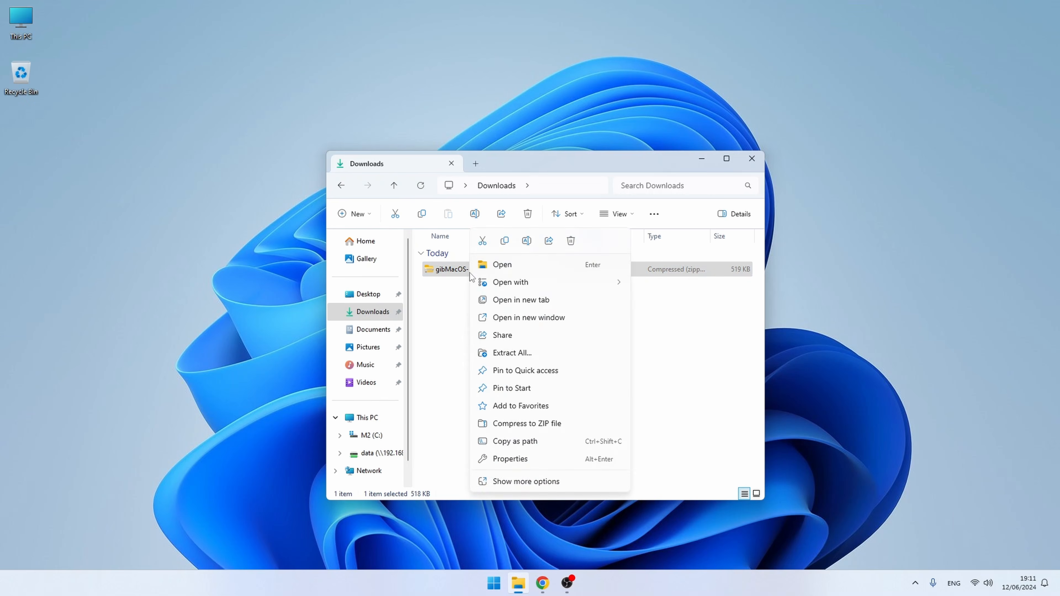
click(492, 352)
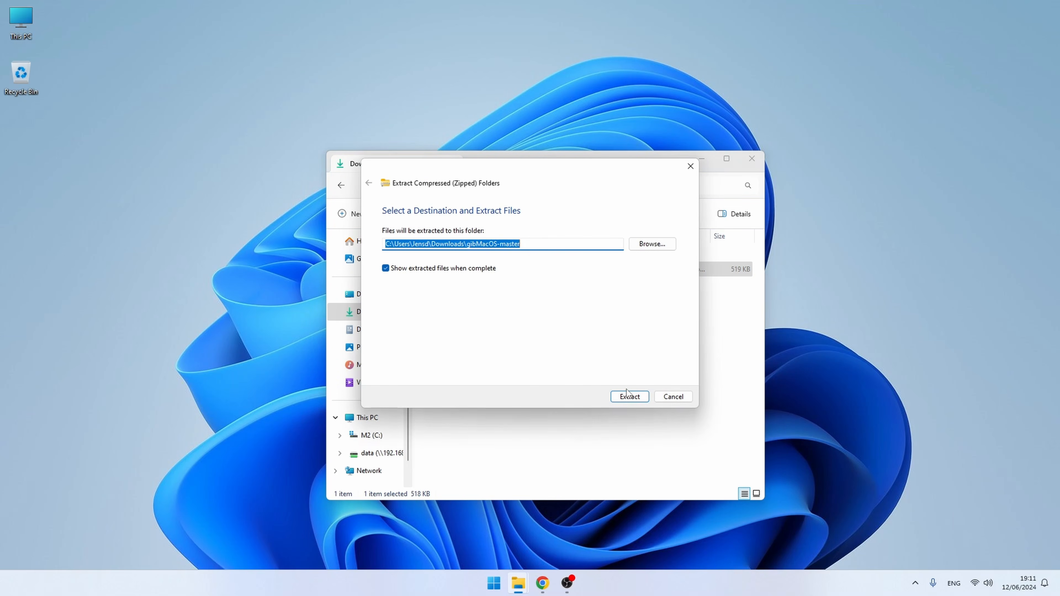
click(631, 397)
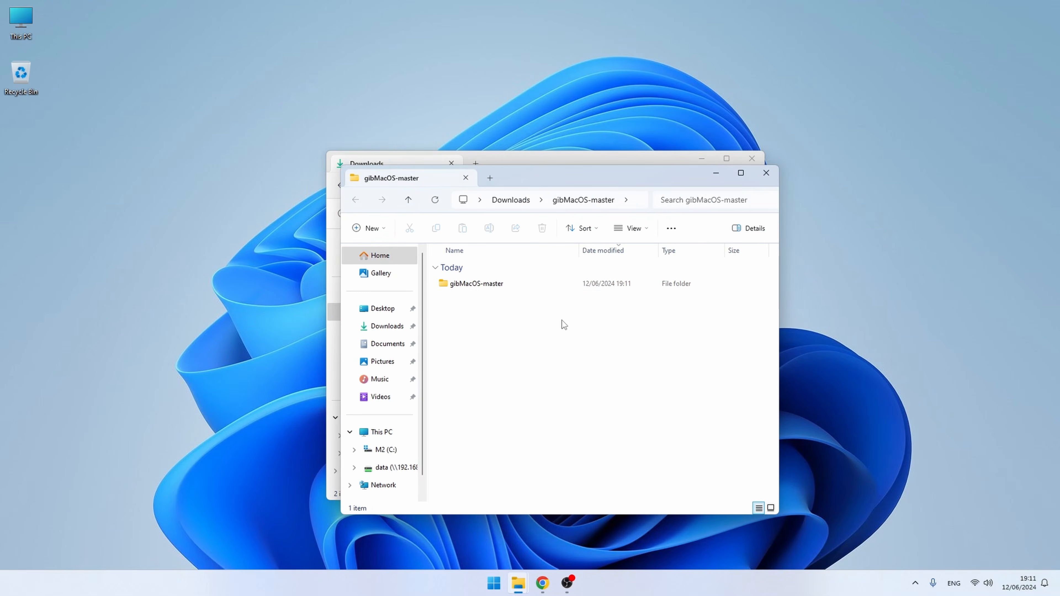
Move the gibMacOS-master folder to the desktop, open it and run the gibMacOS batch script.
click(470, 284)
drag(472, 287, 83, 151)
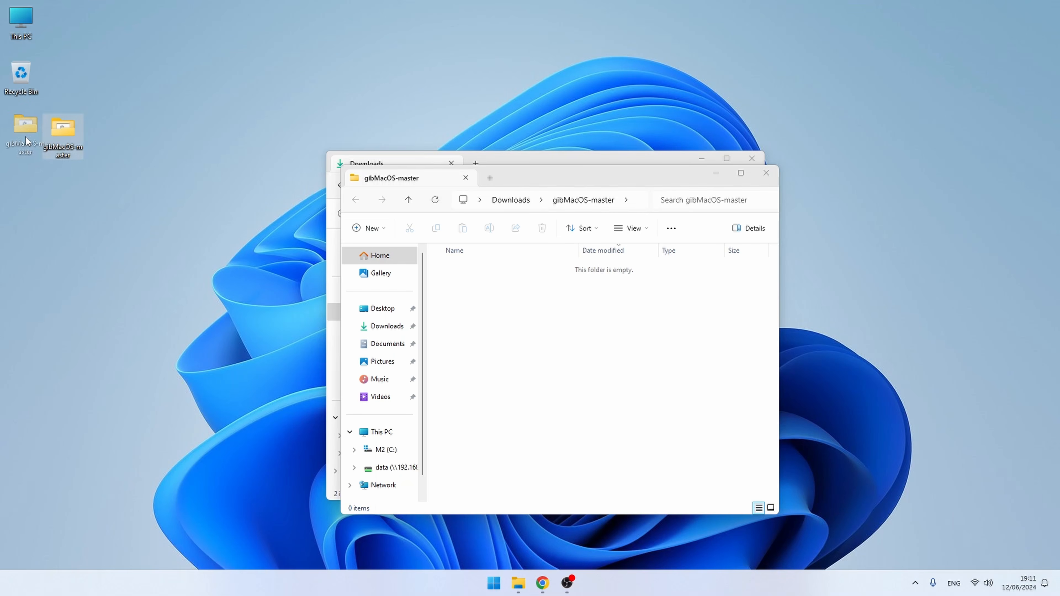
click(763, 168)
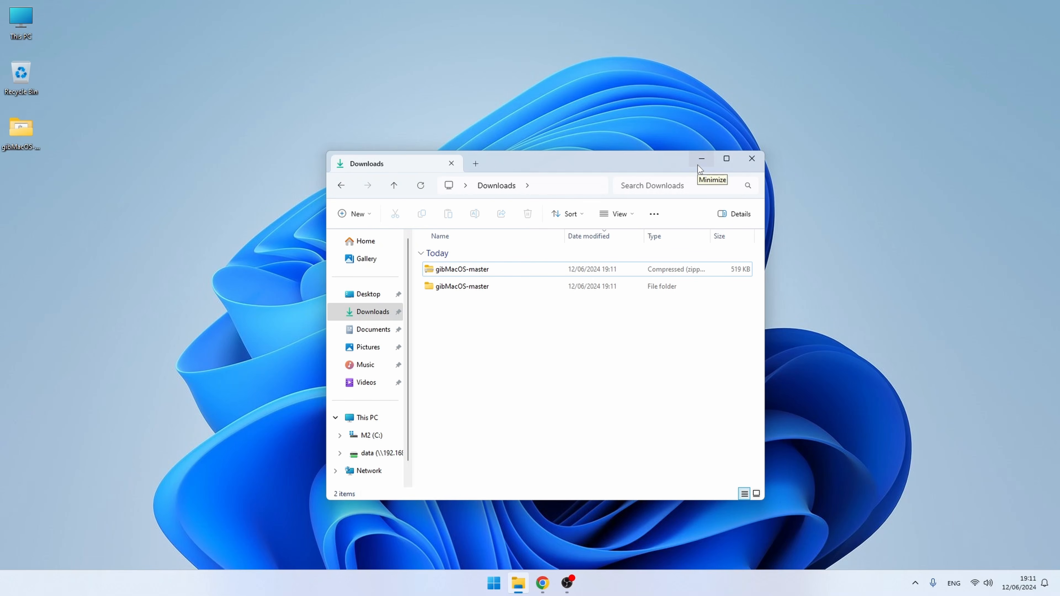
click(752, 159)
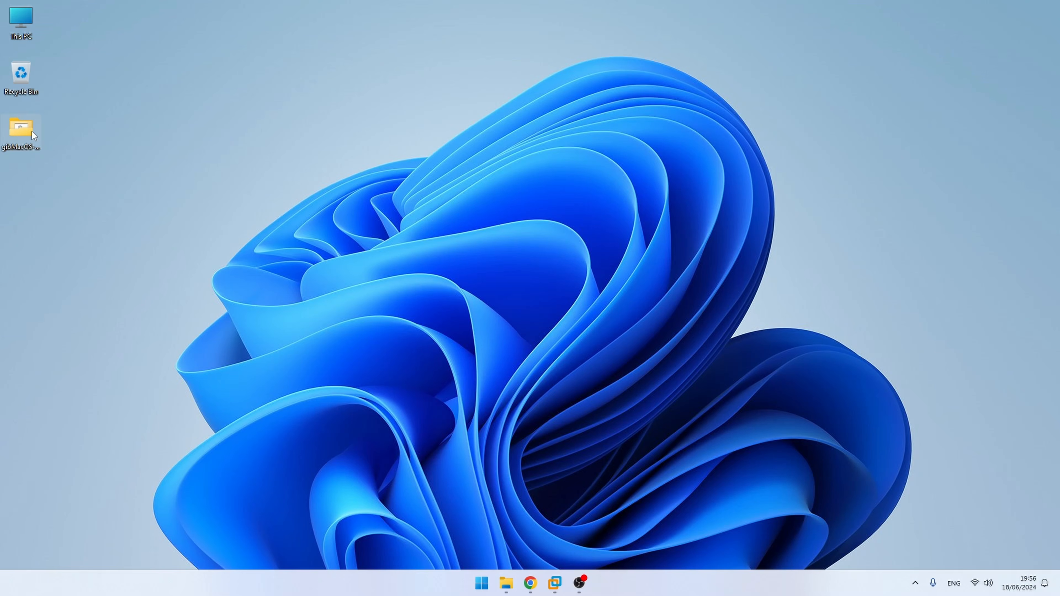
double_click(21, 129)
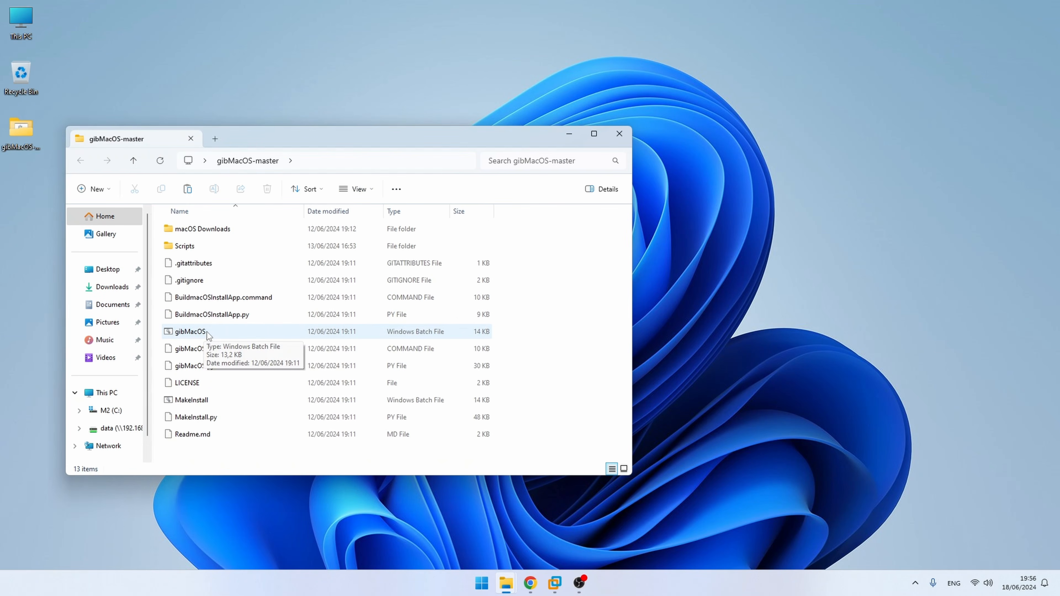
double_click(237, 331)
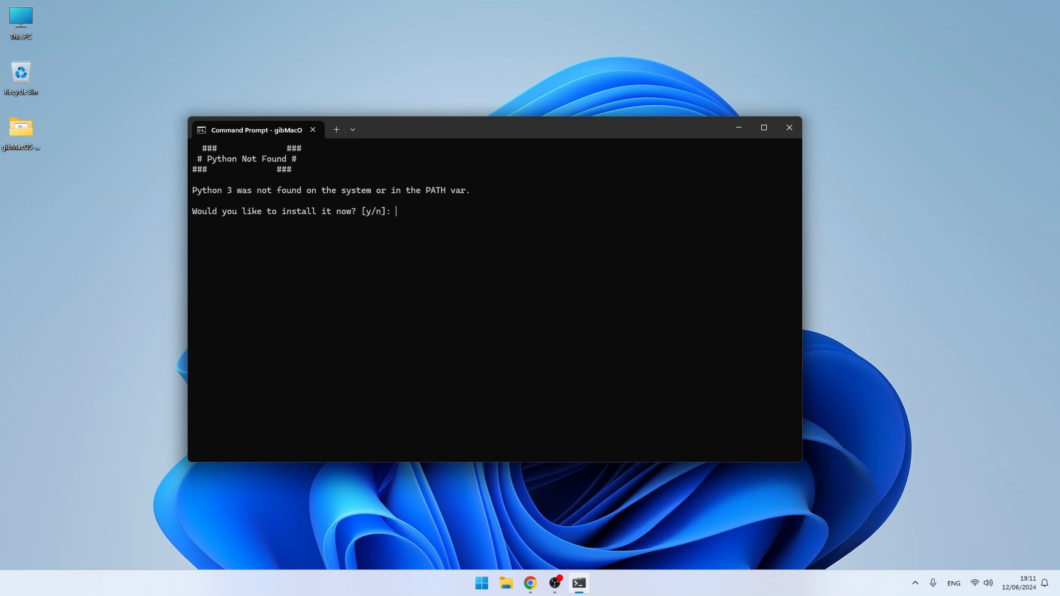
Answer y to install Python 3, review the macOS product list and enter option 10.
text(y)
key(Return)
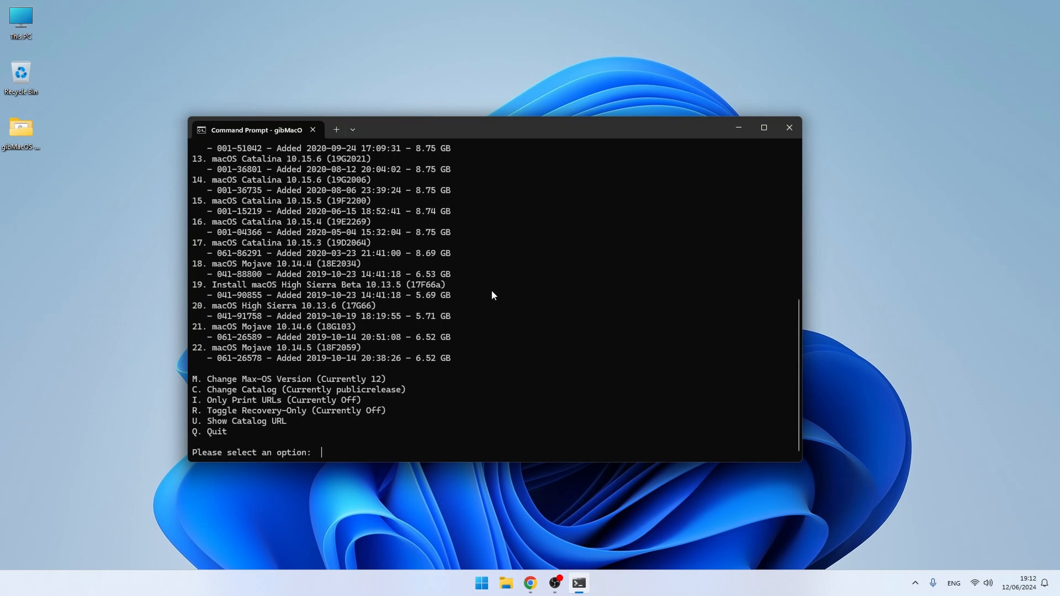
scroll(579, 370, up, 5)
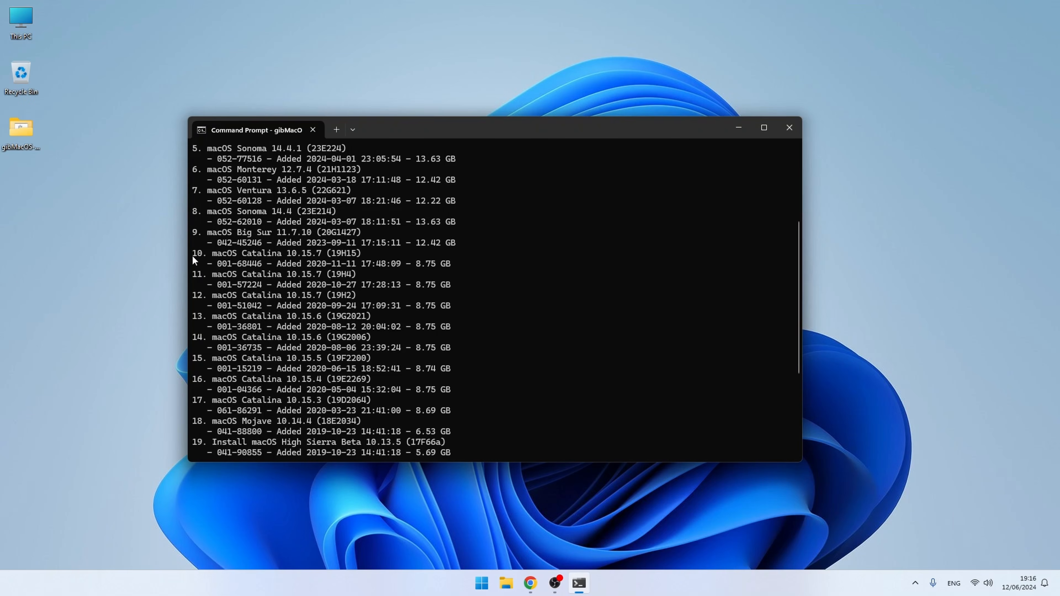
drag(351, 254, 198, 255)
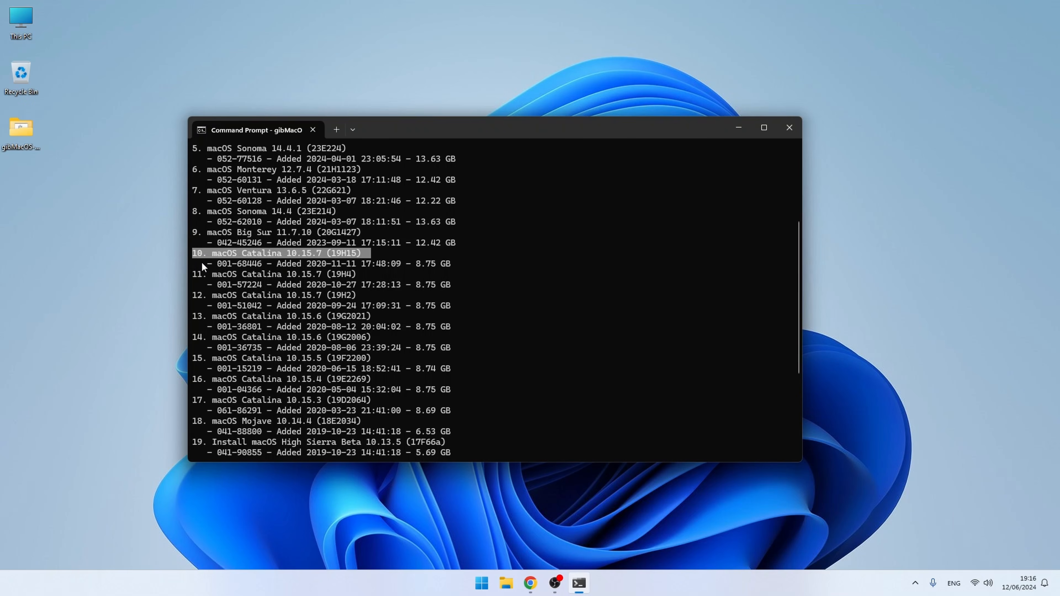
scroll(527, 292, down, 5)
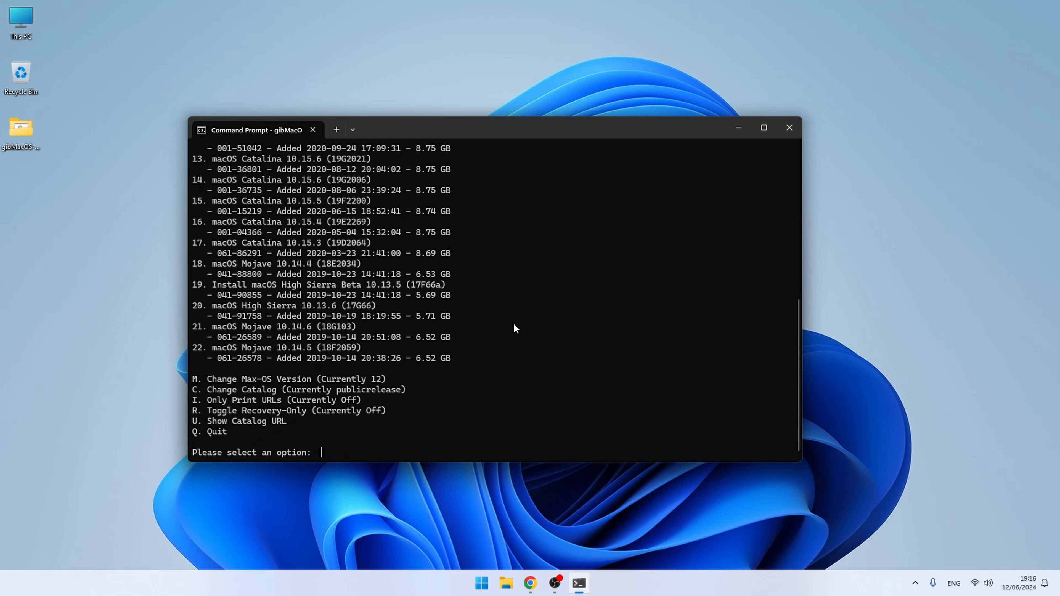
text(10)
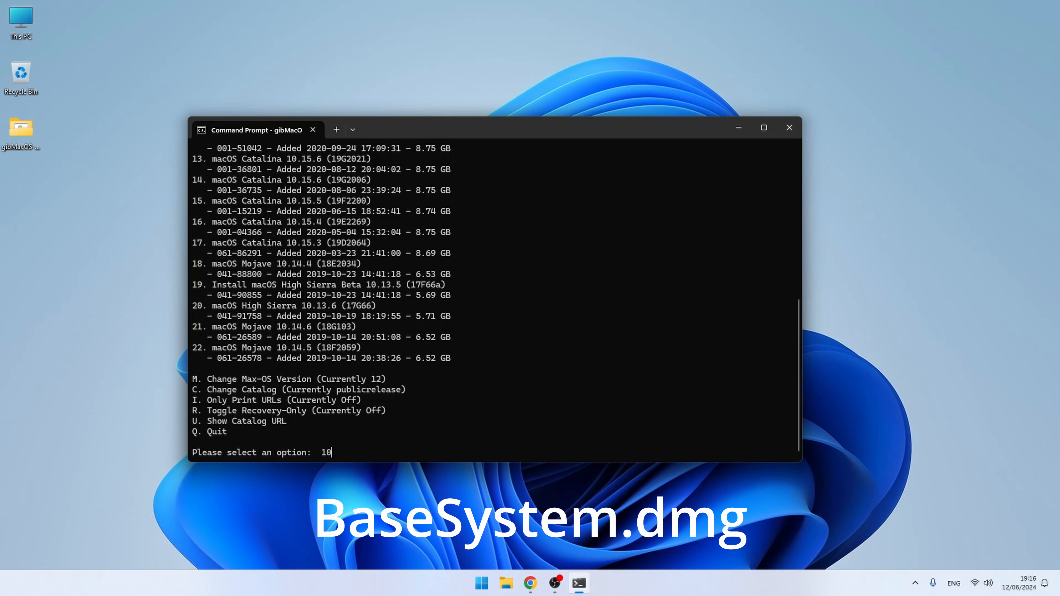
Download macOS Catalina 10.15.7 (19H15), skipping InstallESDDmg.pkg and RecoveryHDMetaDmg.pkg with Ctrl+C.
key(Return)
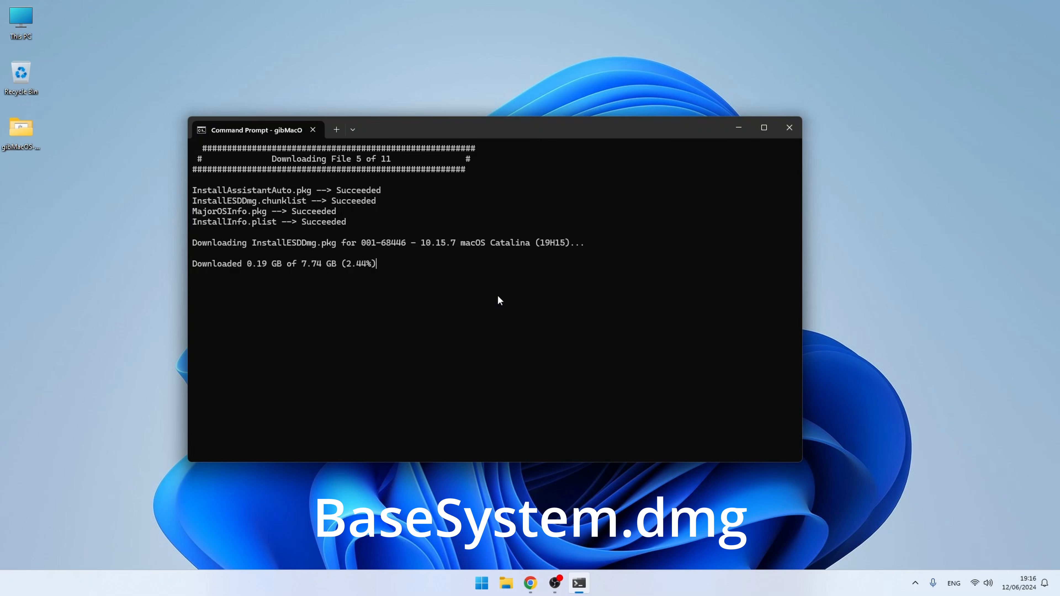
key(ctrl+c)
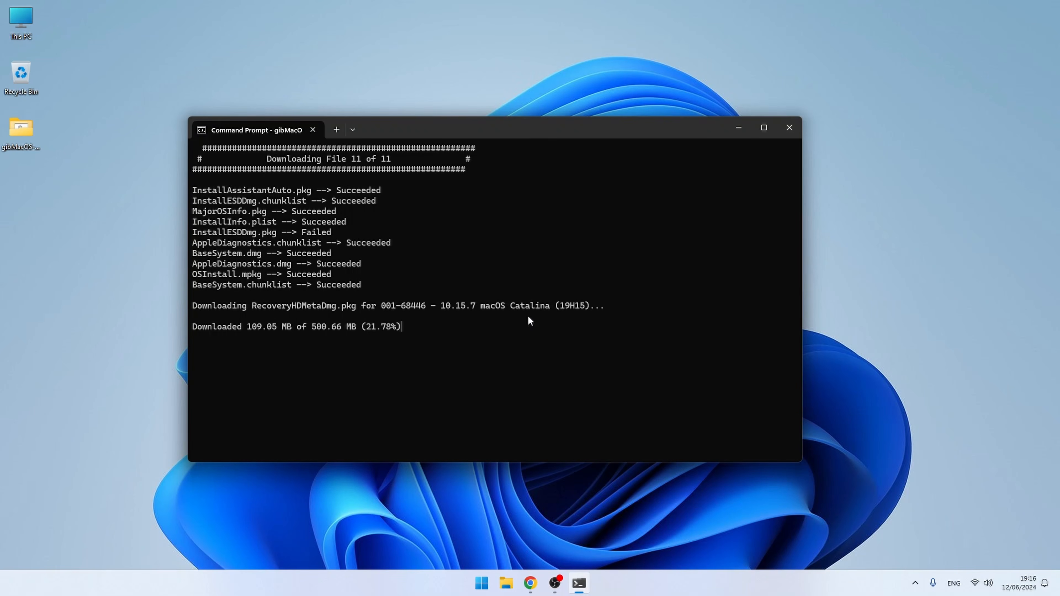
key(ctrl+c)
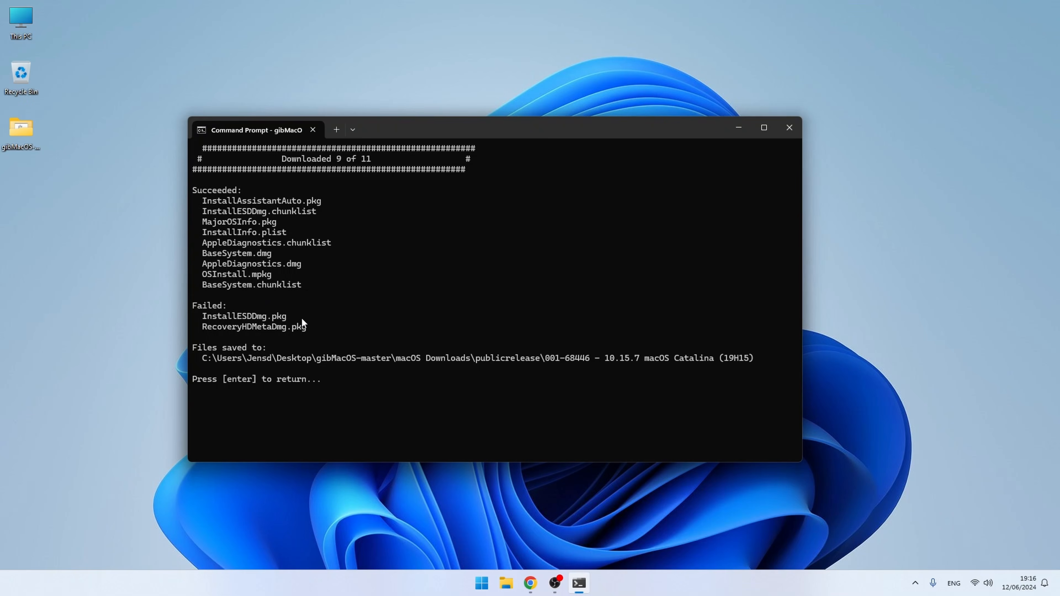
Browse macOS Downloads > publicrelease > Catalina 10.15.7 folder, select BaseSystem.dmg, and close Command Prompt.
drag(444, 133, 650, 133)
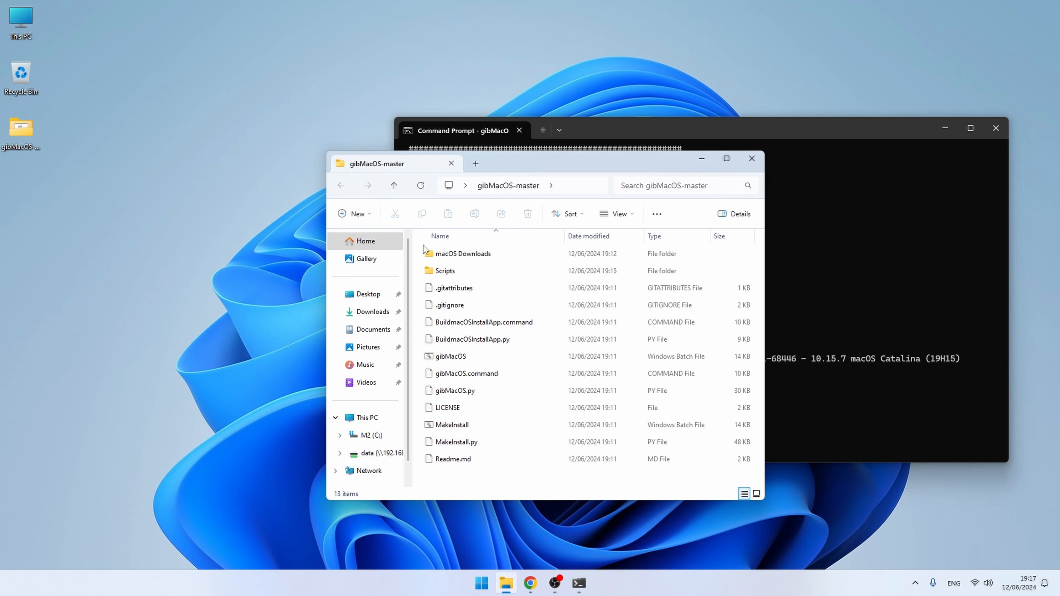
double_click(430, 252)
drag(513, 164, 221, 164)
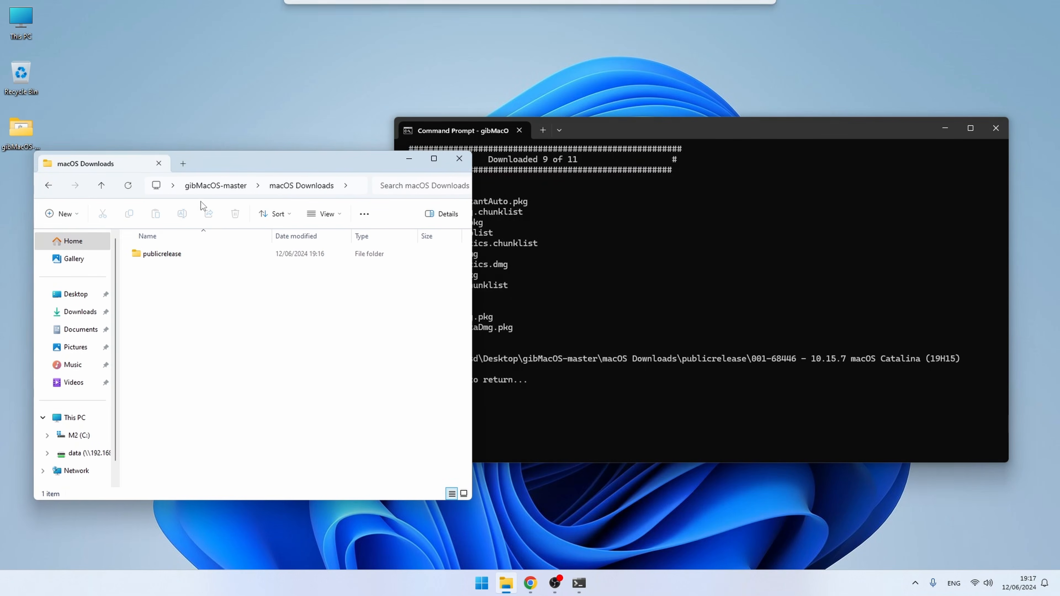
double_click(172, 253)
double_click(216, 252)
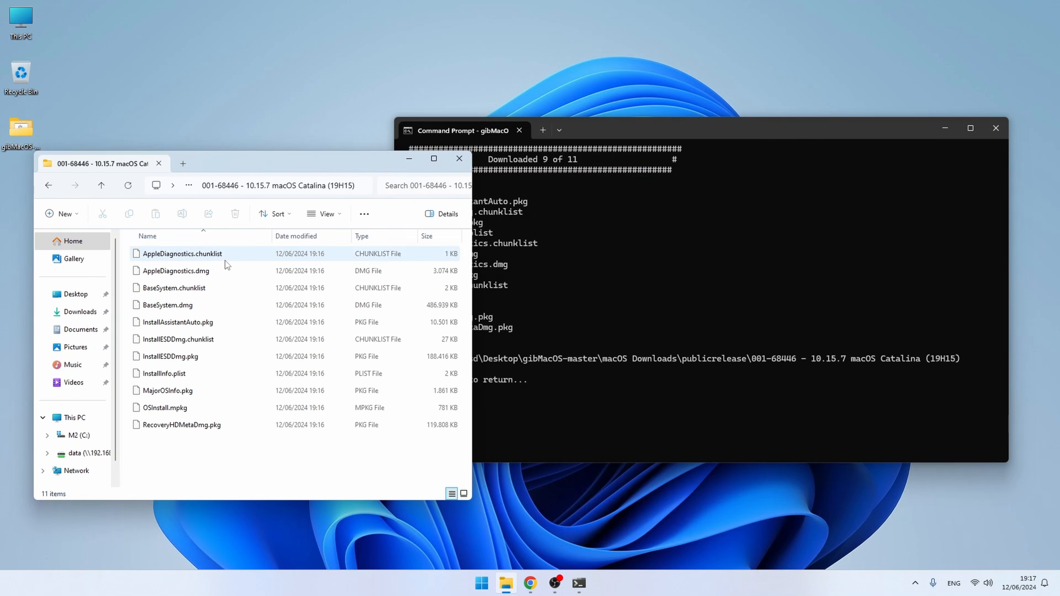
click(193, 307)
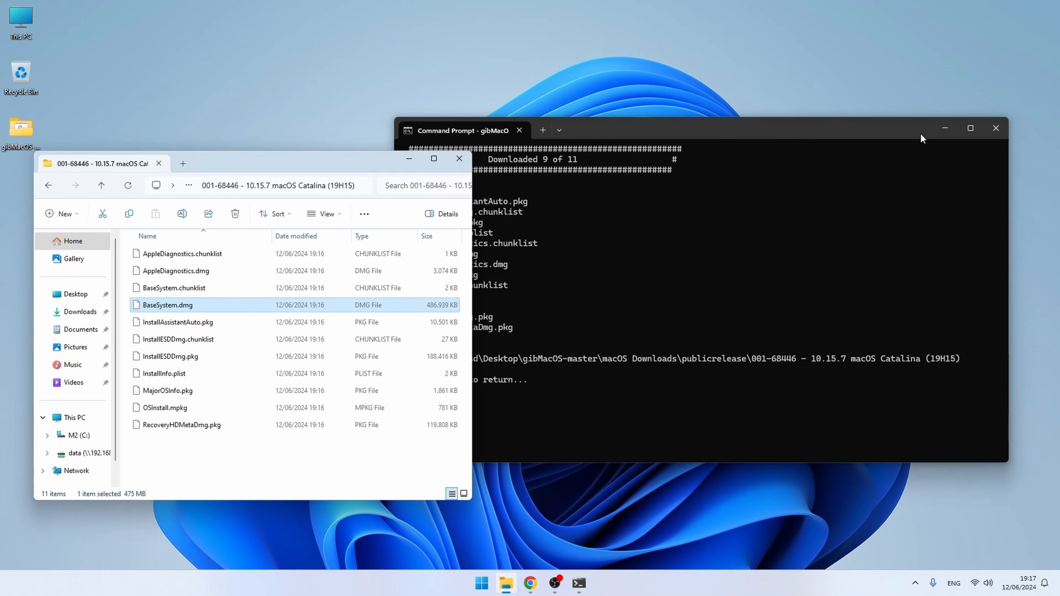
click(996, 128)
drag(315, 166, 576, 159)
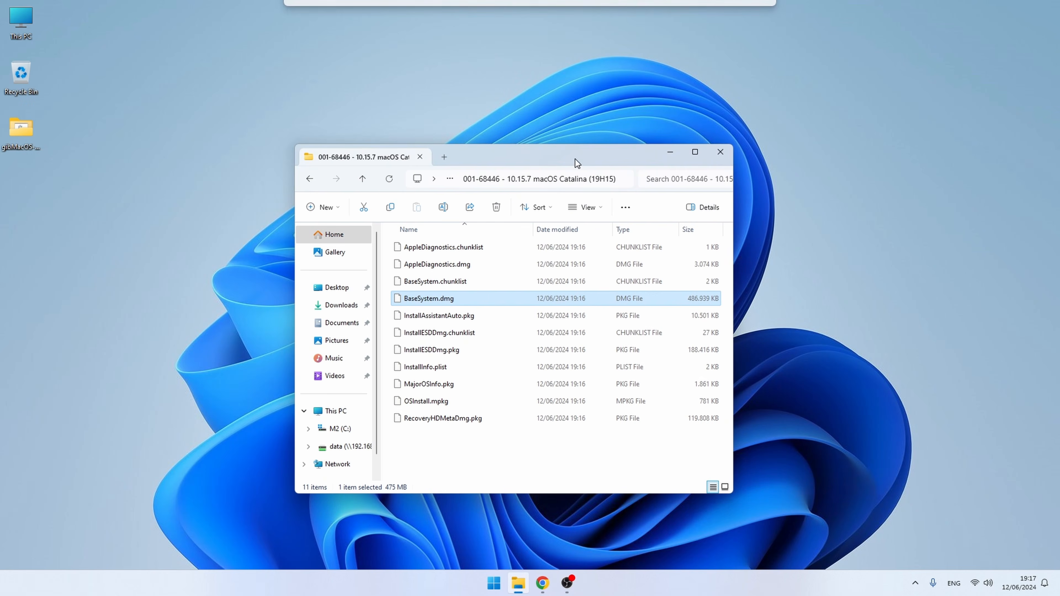
Rename BaseSystem.dmg to Catalina-BaseSystem.dmg and move it onto the desktop.
key(F2)
key(Home)
text(Catalina-)
key(Return)
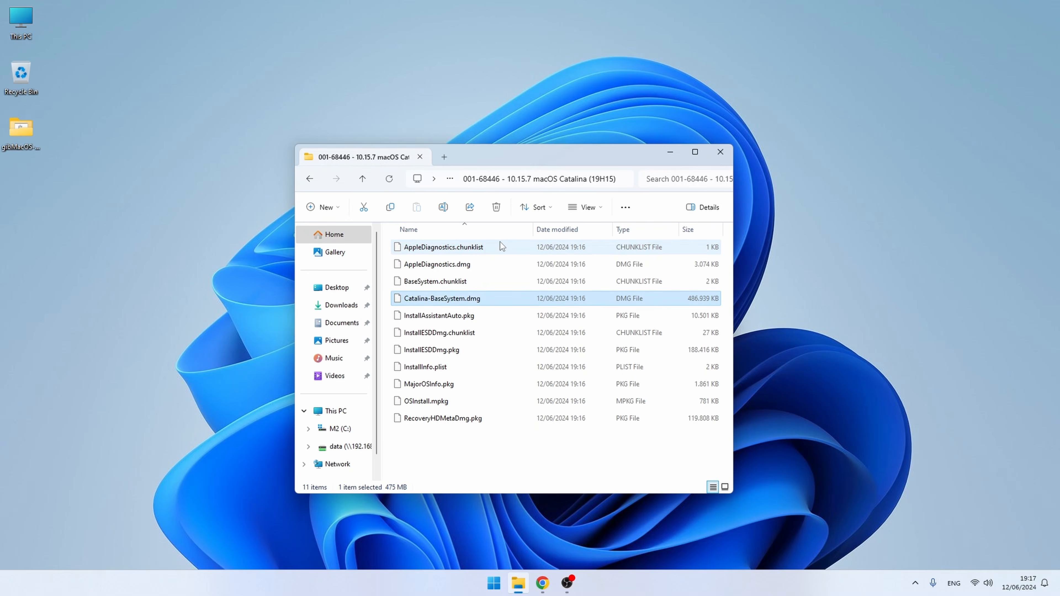
drag(438, 301, 67, 196)
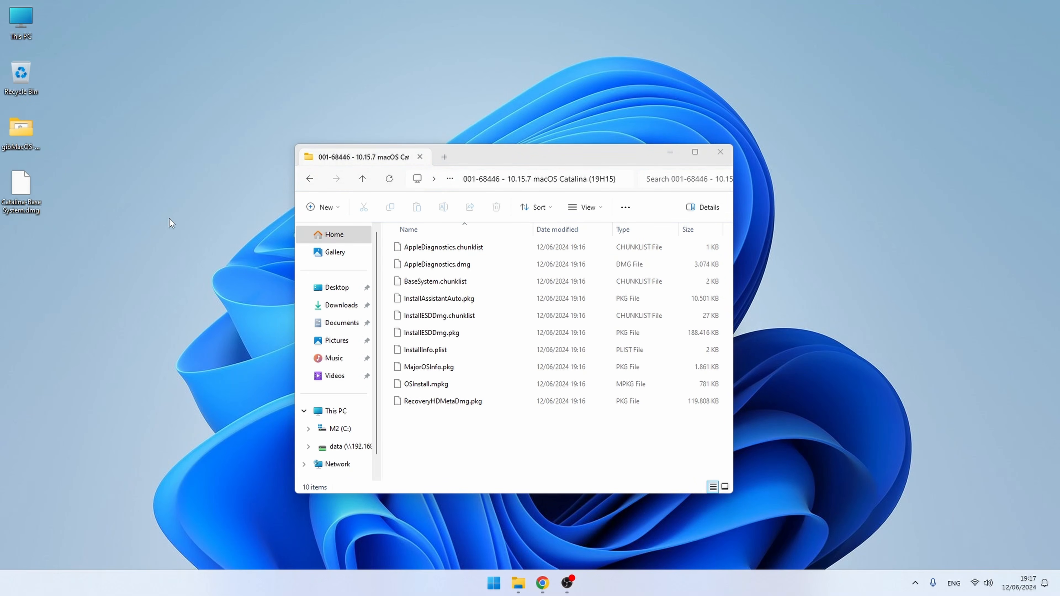
click(720, 152)
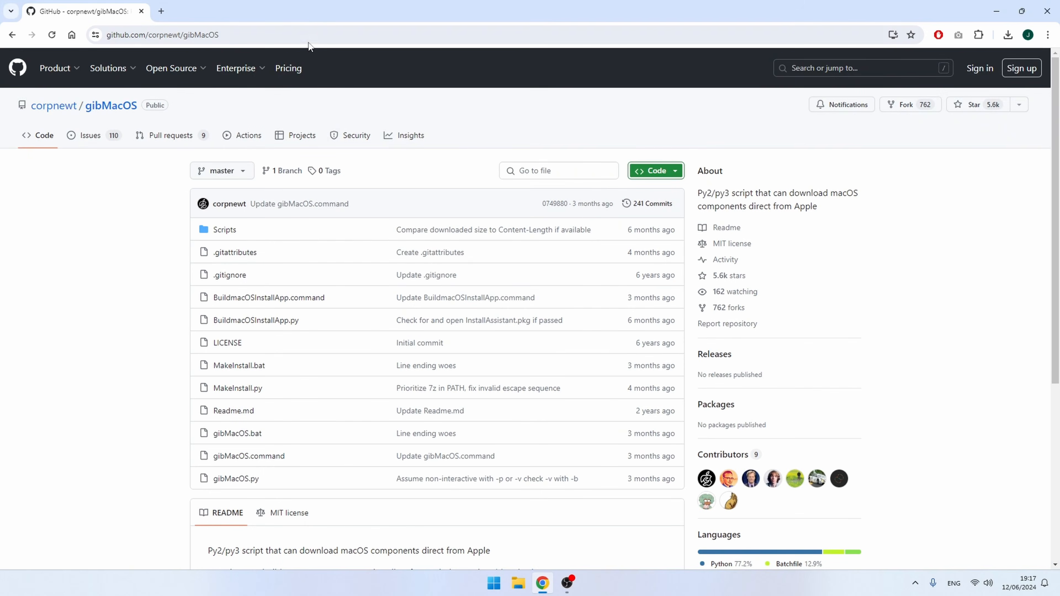
Search 'qemu windows' and download qemu-w64-setup-20240423.exe from the 64-bit installers' 2024 folder.
click(324, 29)
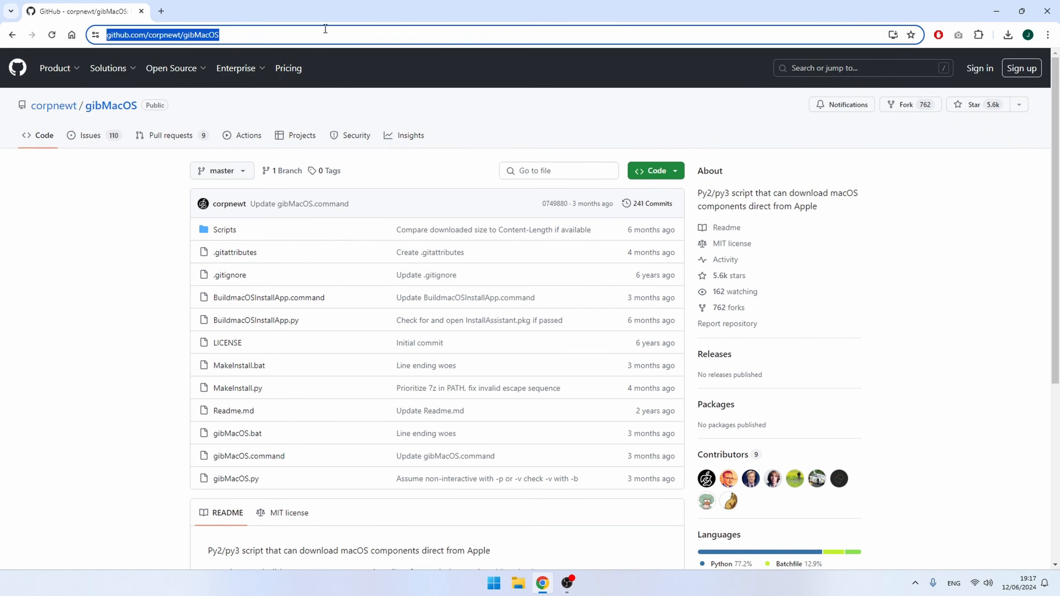
text(qemu windows)
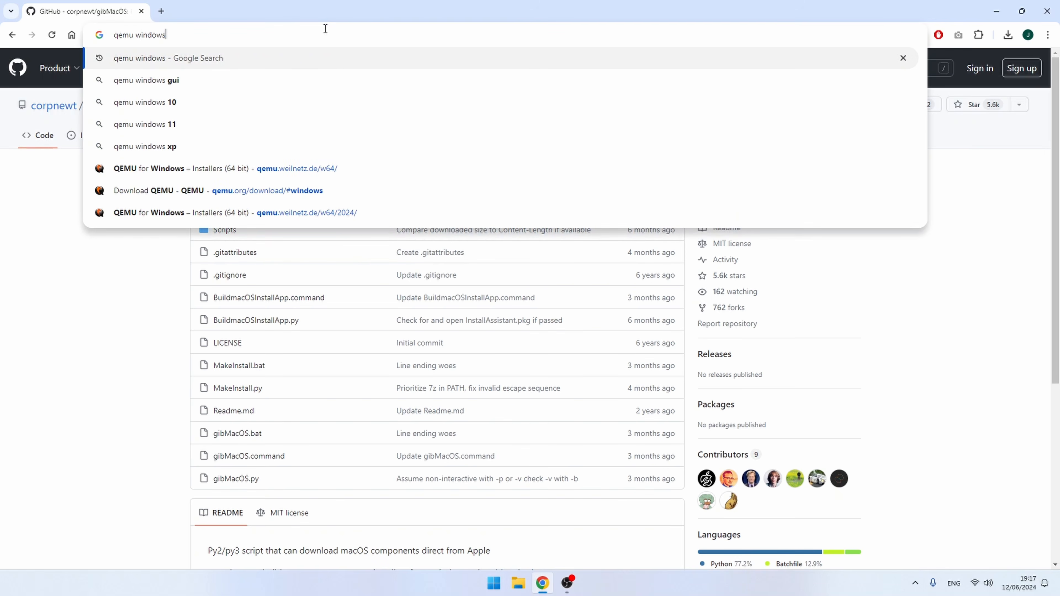
key(Return)
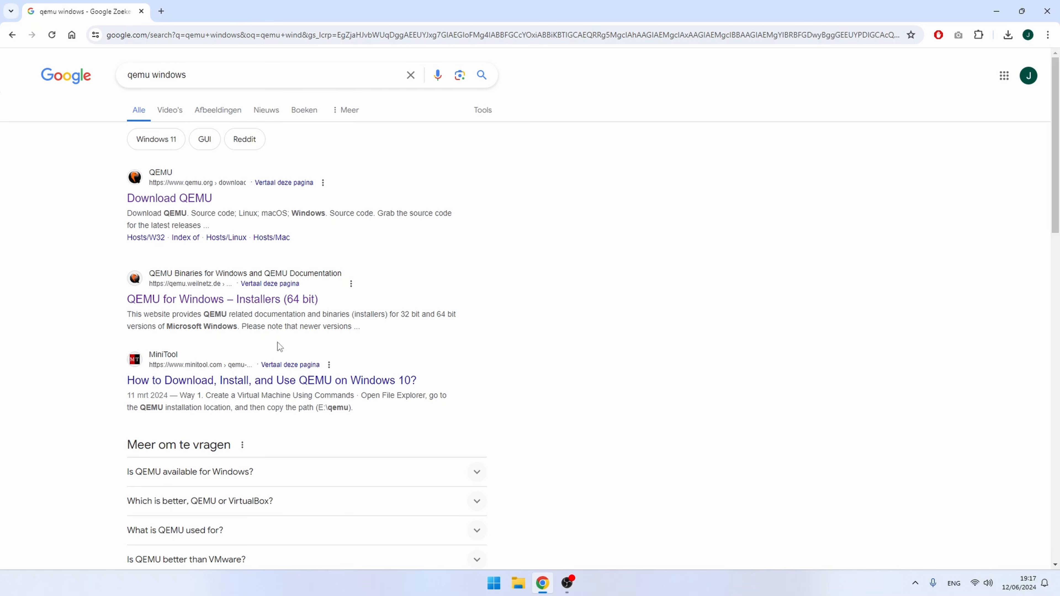
click(271, 306)
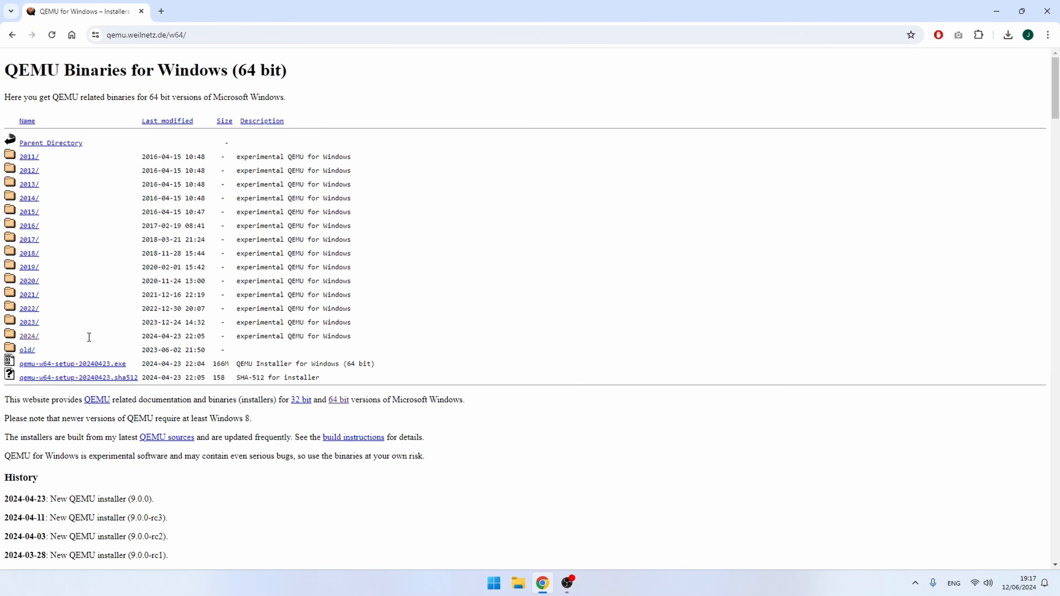
click(33, 341)
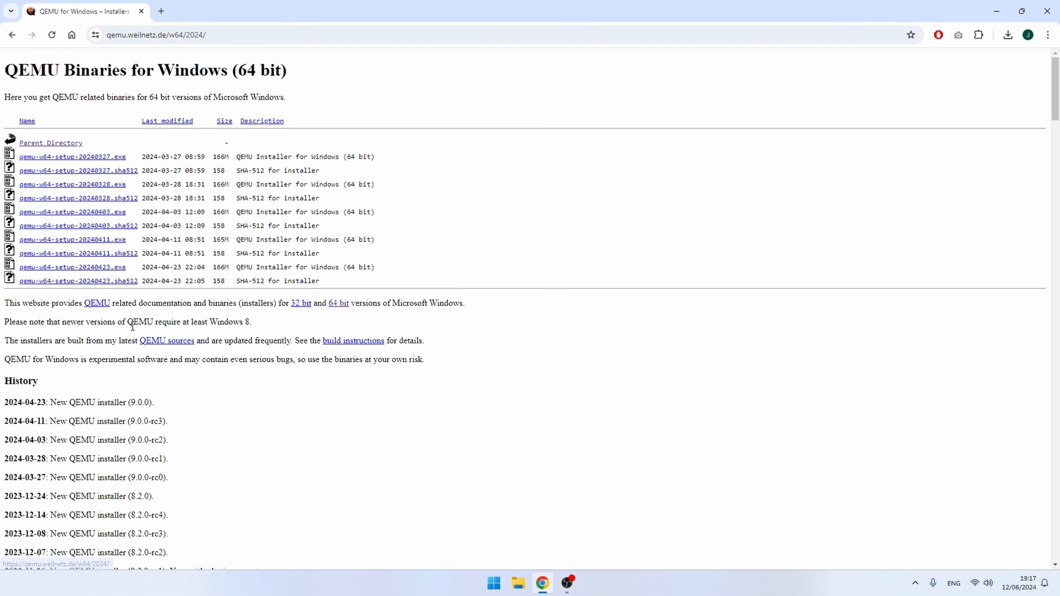
click(104, 268)
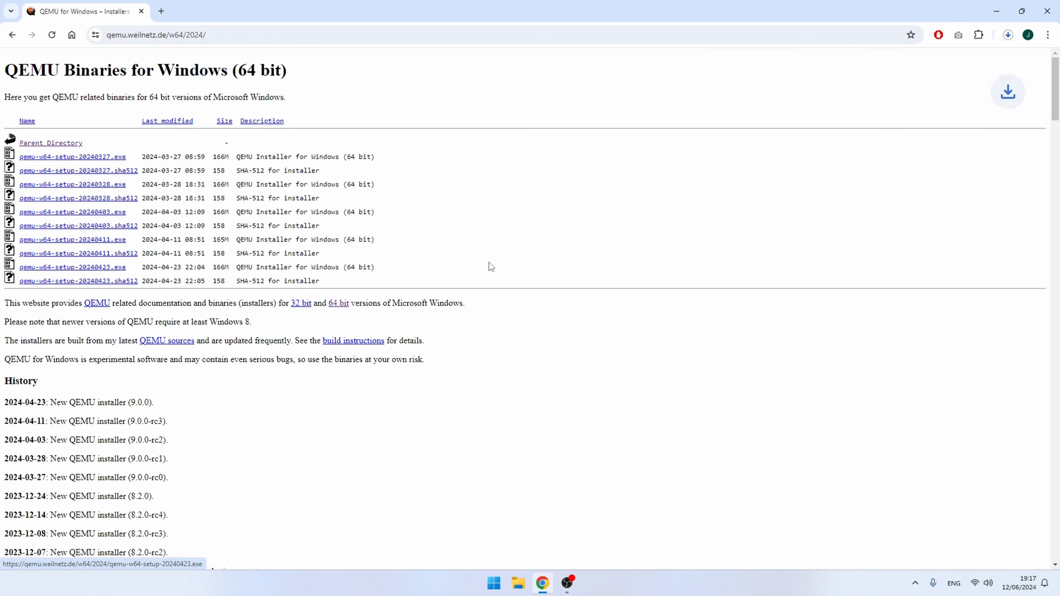
click(1010, 40)
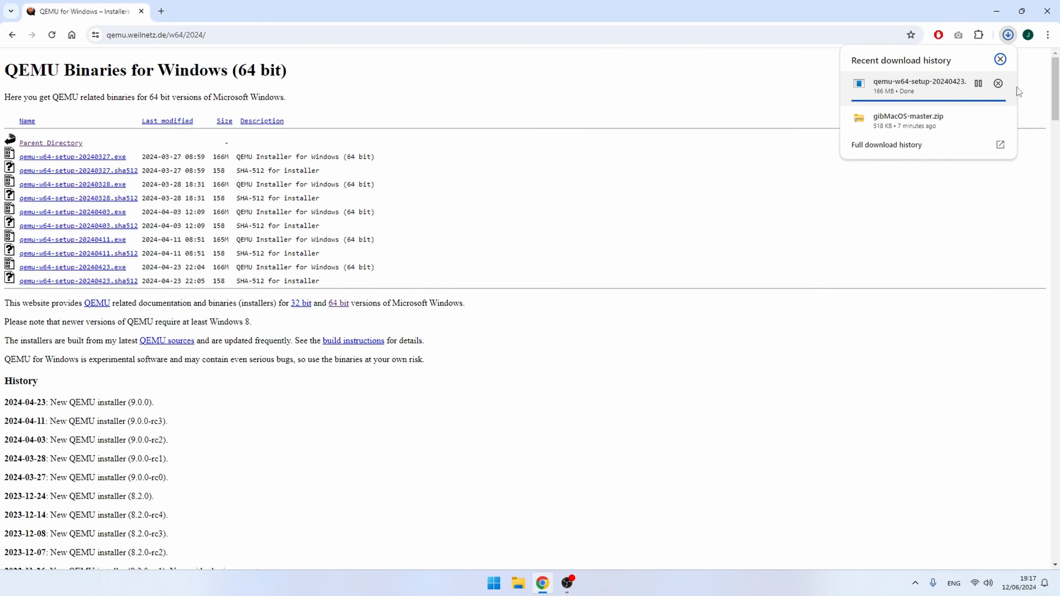
click(993, 10)
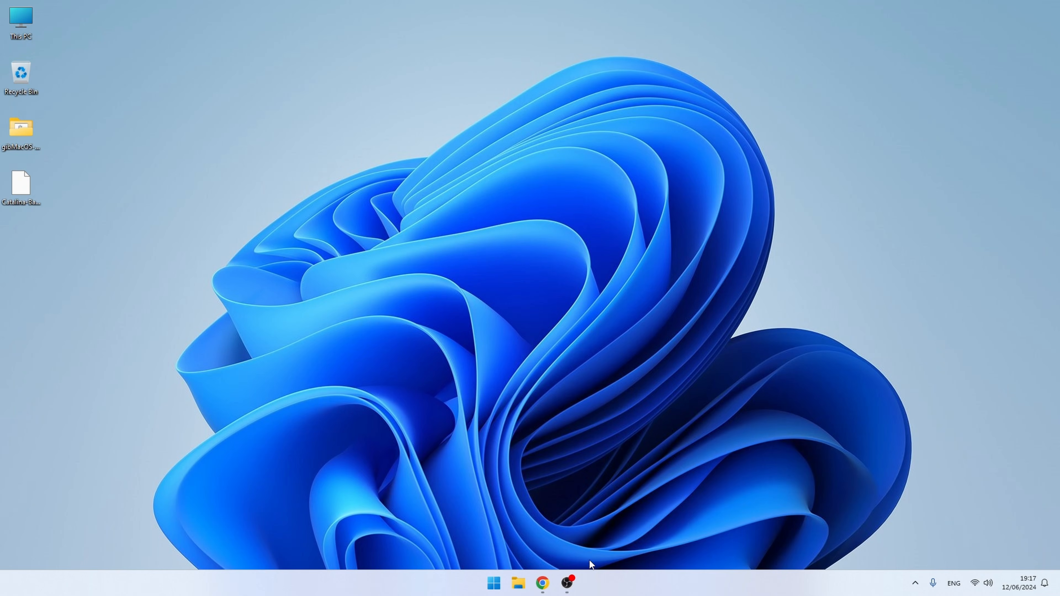
click(518, 583)
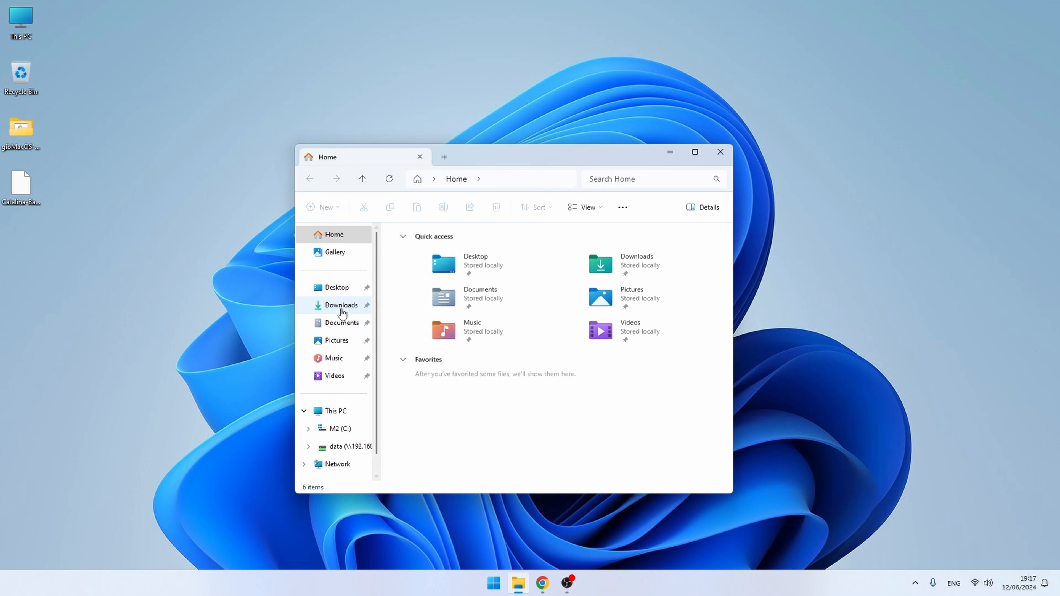
Run qemu-w64-setup-20240423.exe from Downloads and install QEMU 9.0.0 with default settings.
click(342, 306)
double_click(457, 269)
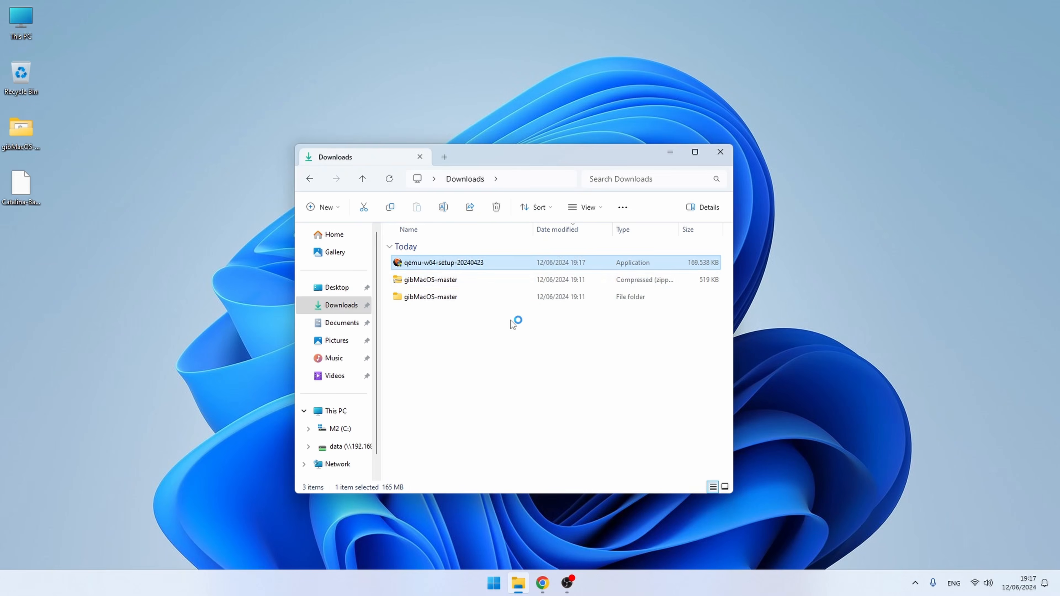
click(608, 385)
click(610, 384)
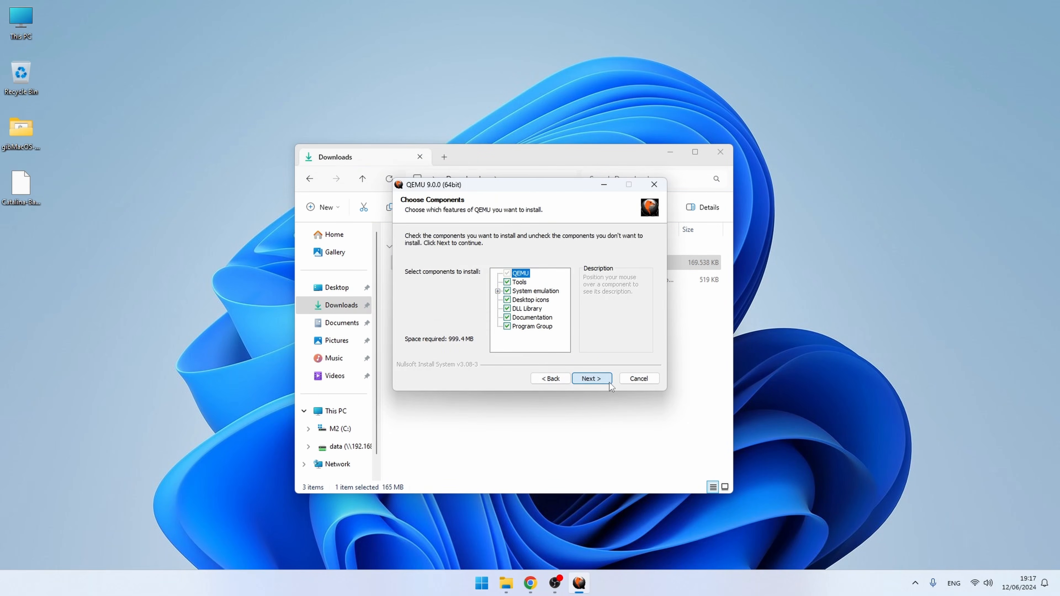
click(609, 384)
click(609, 383)
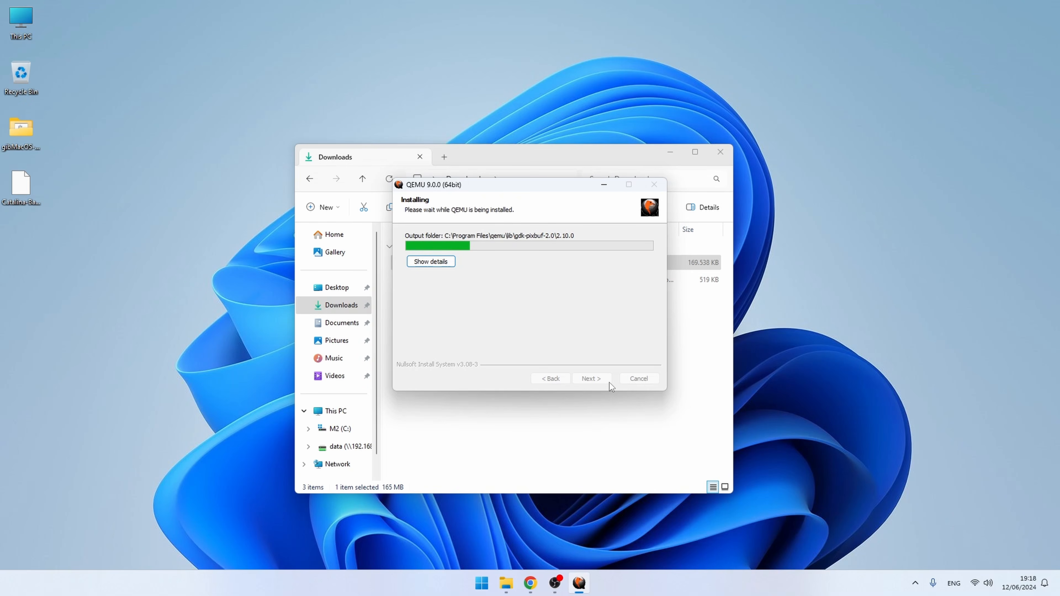
click(609, 383)
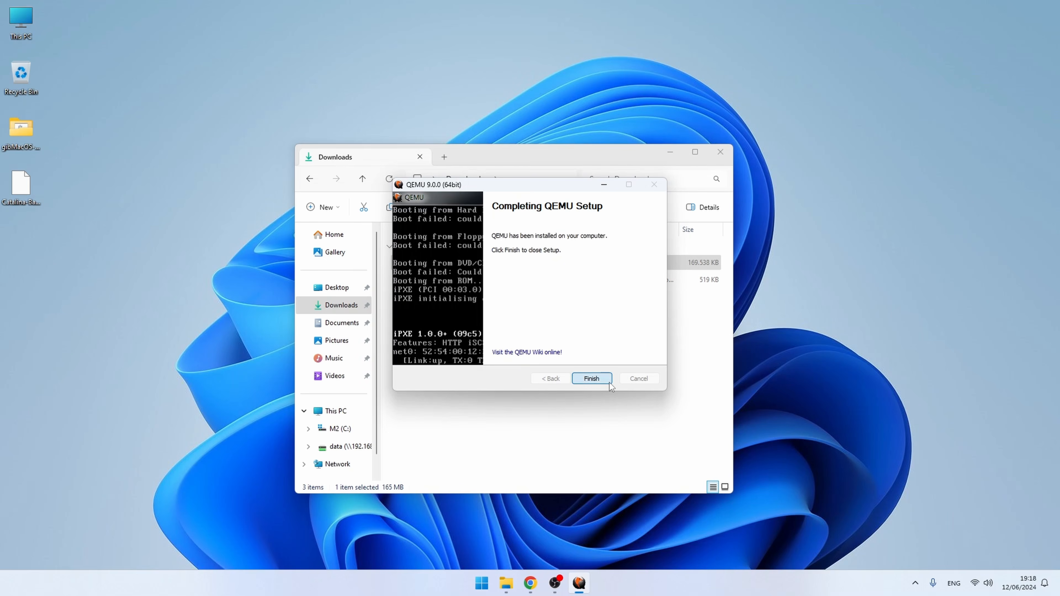
click(631, 350)
Open Command Prompt, change into the Desktop folder and list its contents.
click(719, 156)
key(super)
text(cmd)
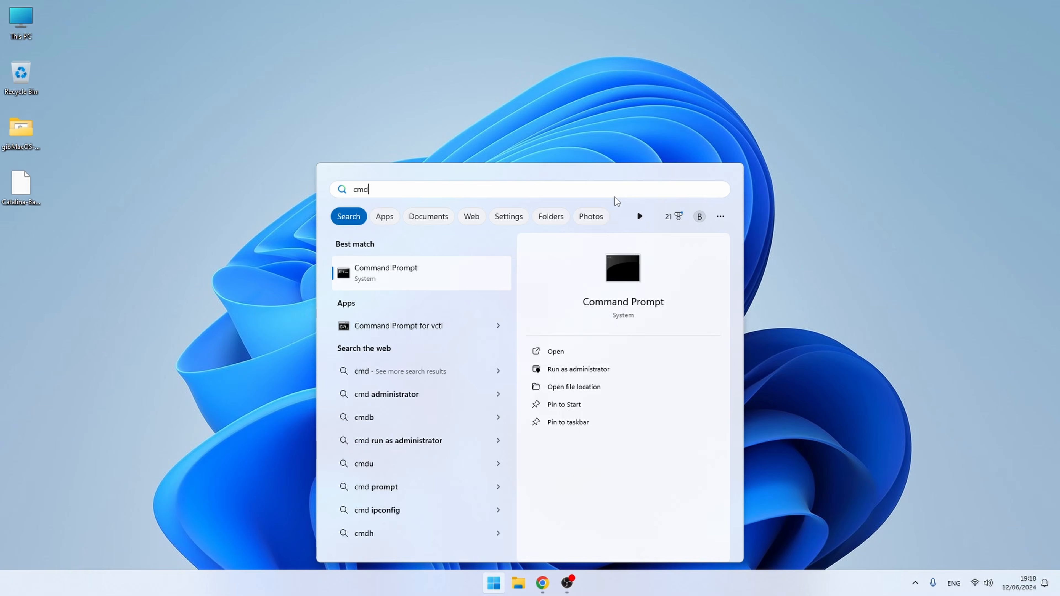
key(Return)
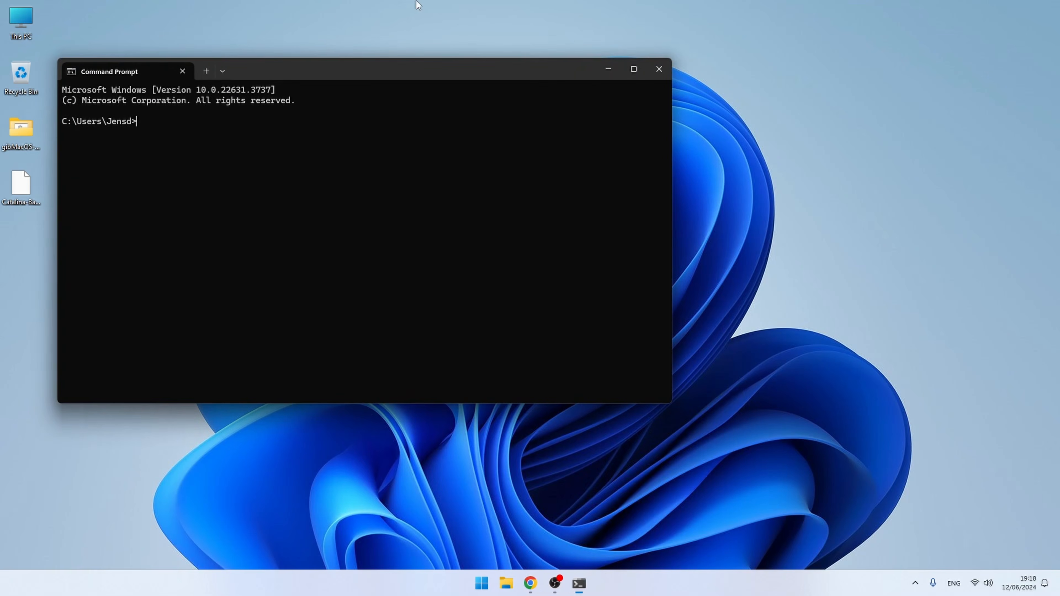
drag(438, 69, 599, 113)
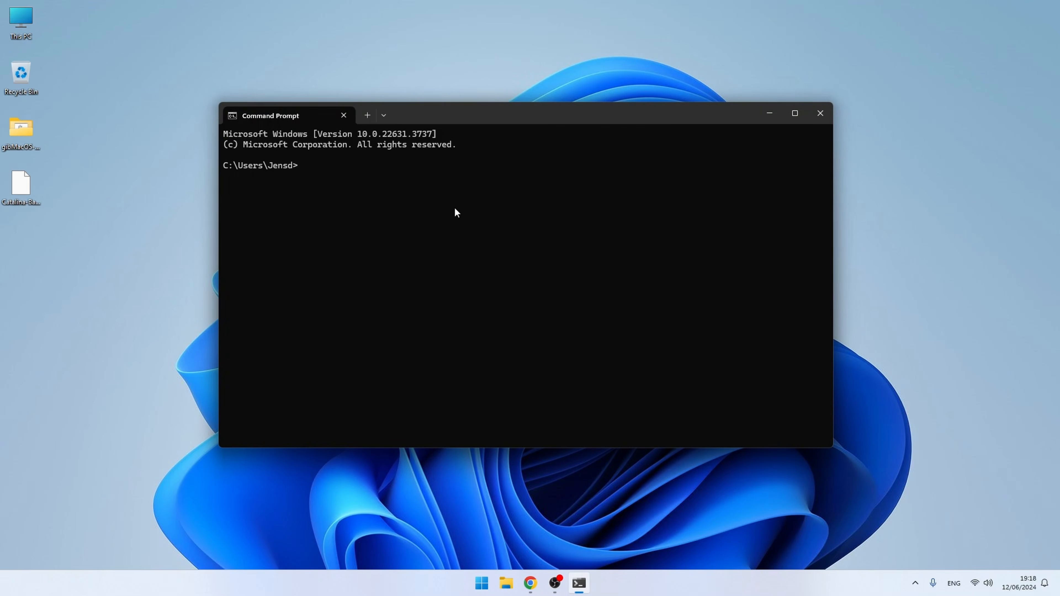
text(cd Desktop)
key(Return)
text(dir)
key(Return)
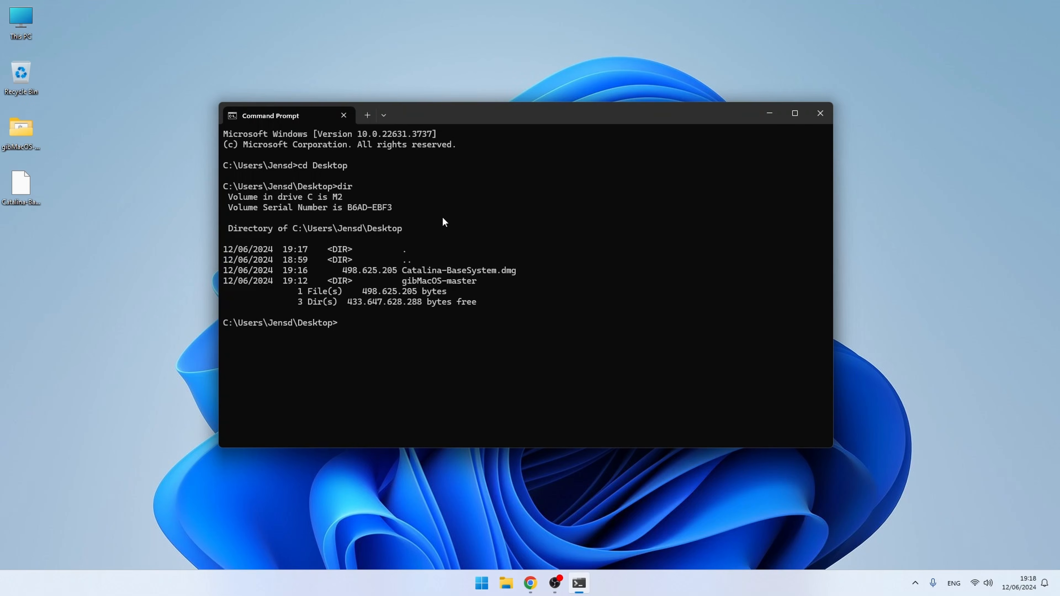
Run qemu-img convert -O vmdk -o compat6 on Catalina-BaseSystem.dmg to create catalina-installer.vmdk.
click(29, 188)
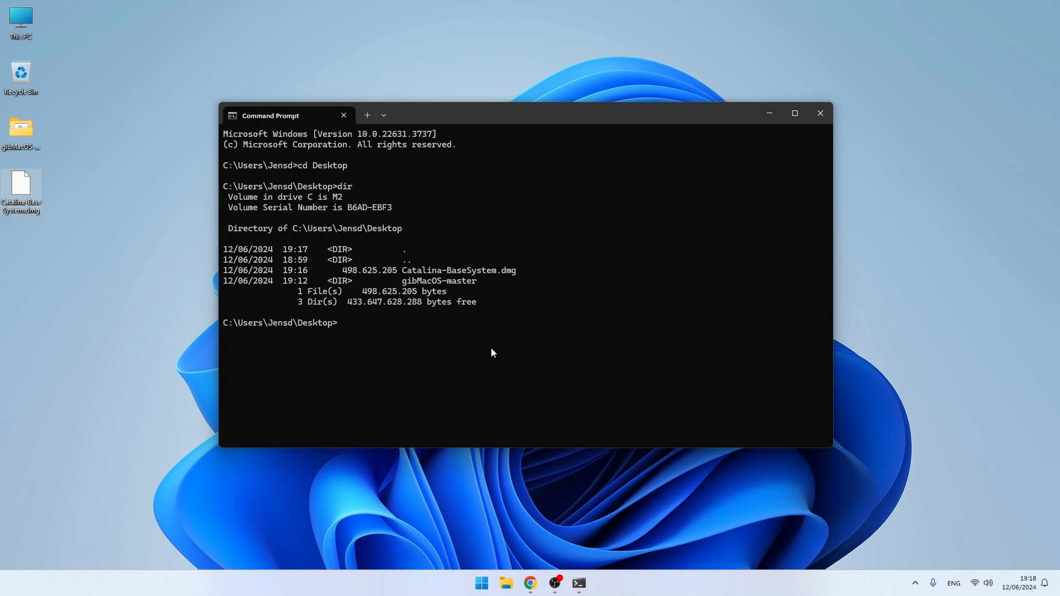
click(497, 367)
text("c:\Program Files"\qemu)
key(Tab)
text(\qemu-img.exe)
key(Tab)
text(conv)
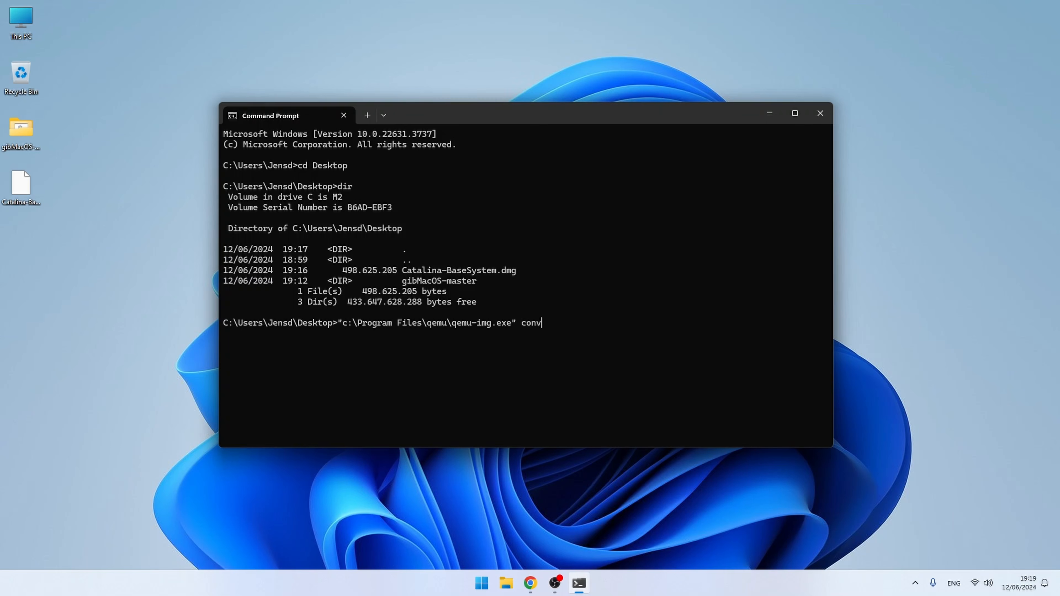
text(ert -O vmdk -o compat6 Ca)
key(Tab)
text(catalina-installer.vmdk)
key(Return)
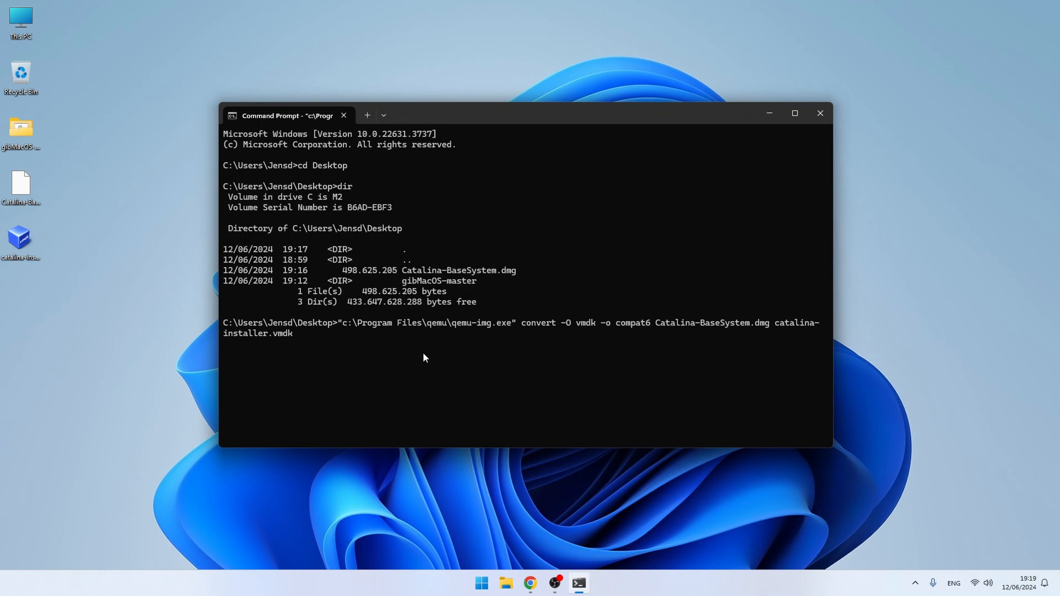
List the Desktop with dir to confirm catalina-installer.vmdk exists, then close Command Prompt.
text(di)
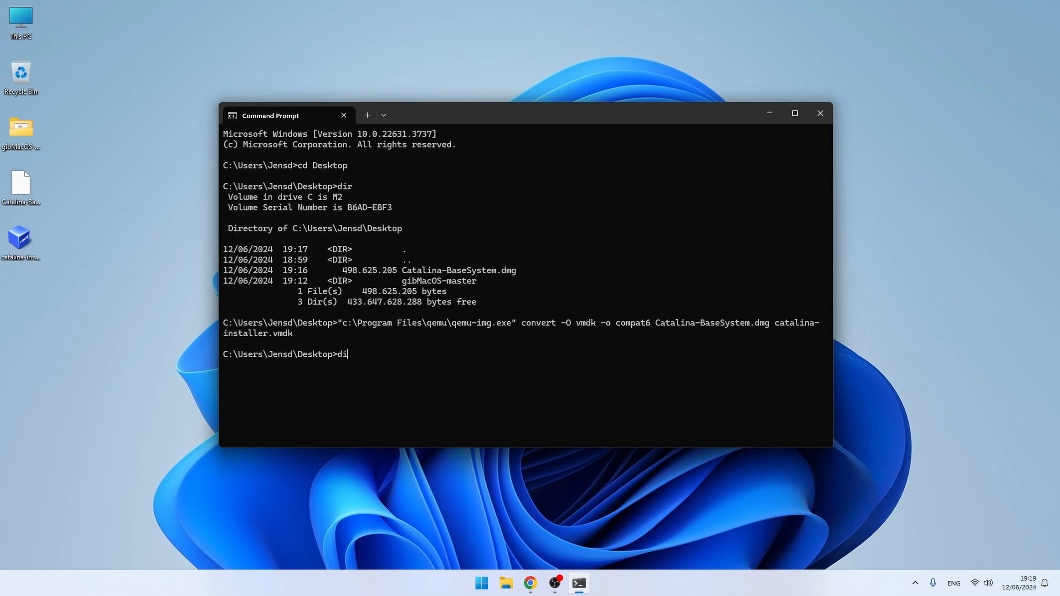
text(r)
key(Return)
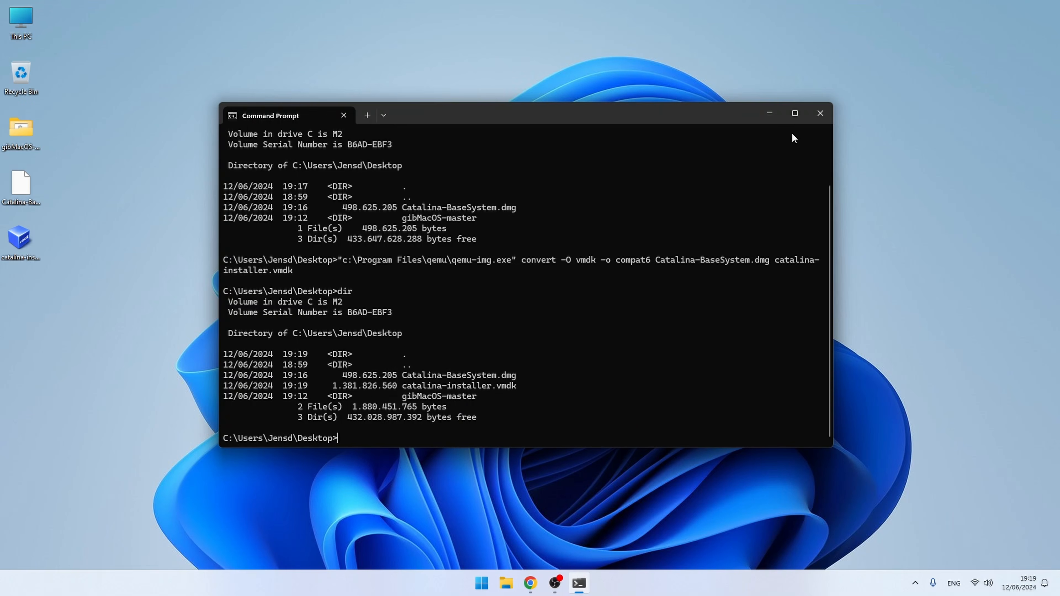
click(820, 114)
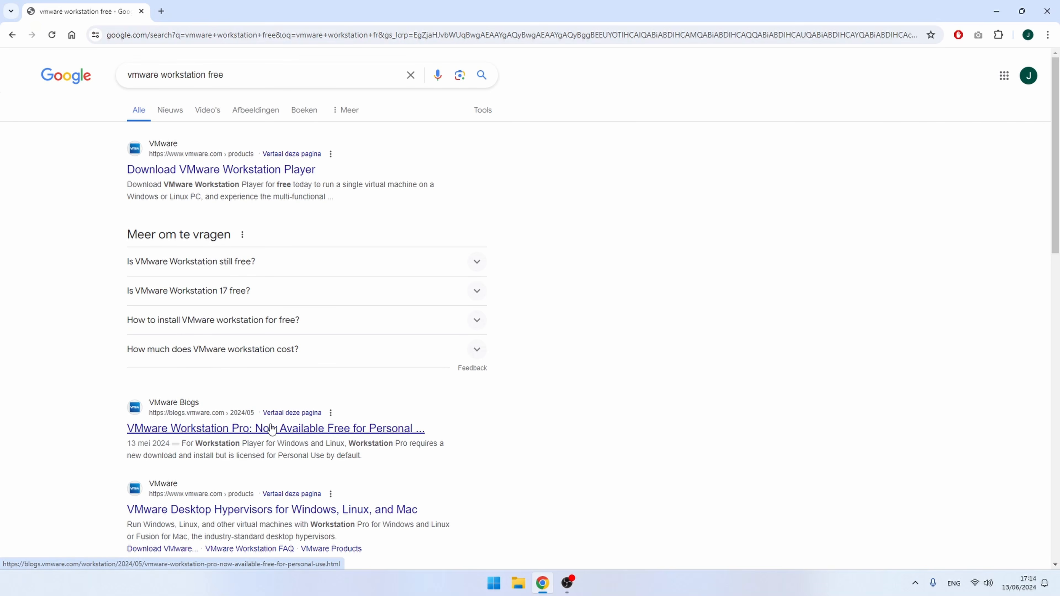
Open the VMware free-for-personal-use blog post and follow its Workstation Pro download link.
click(274, 428)
scroll(612, 329, down, 8)
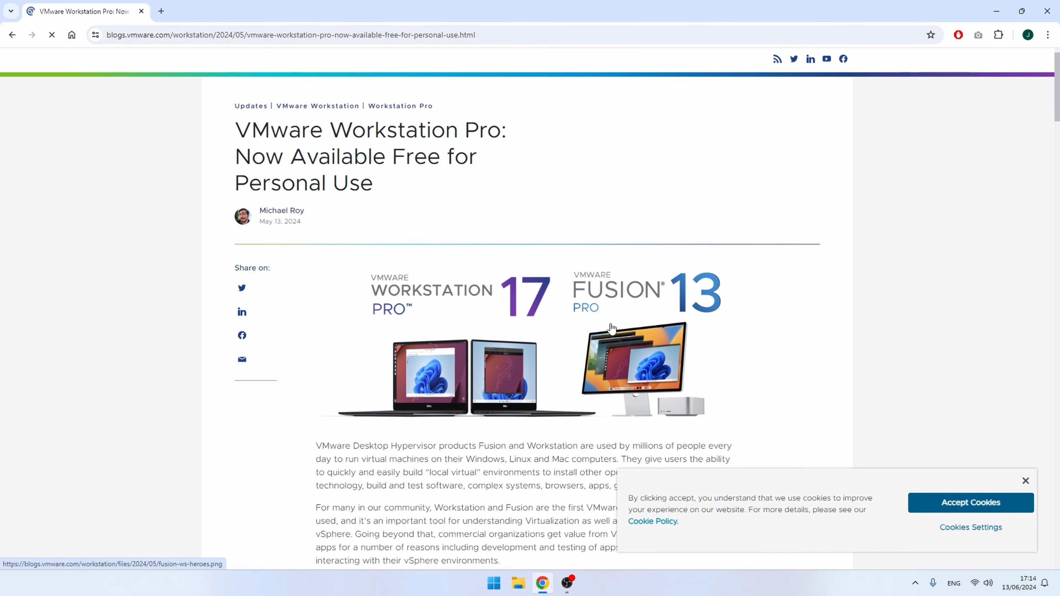
scroll(657, 359, down, 12)
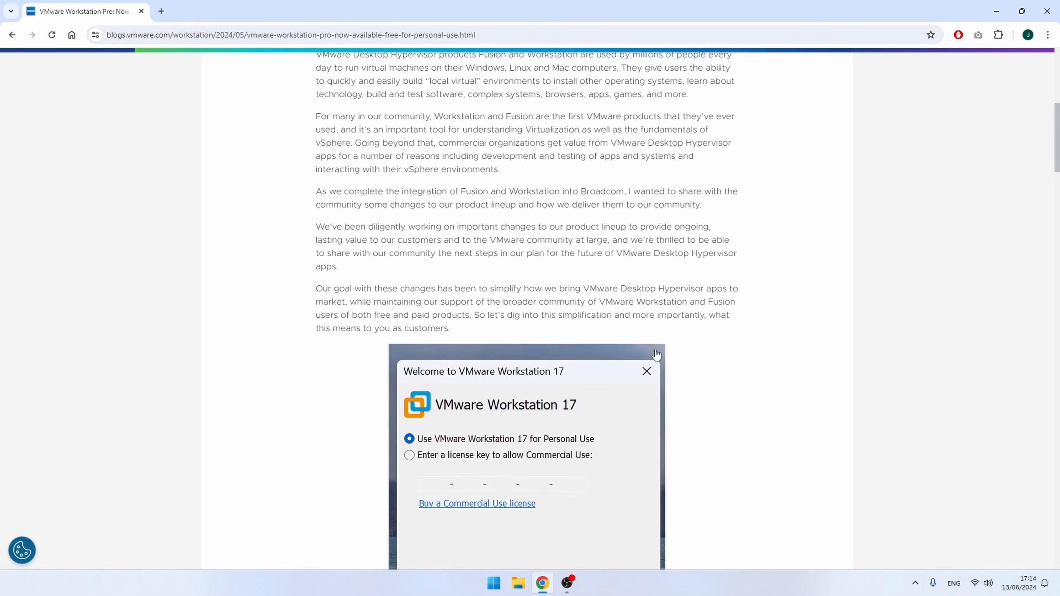
click(656, 354)
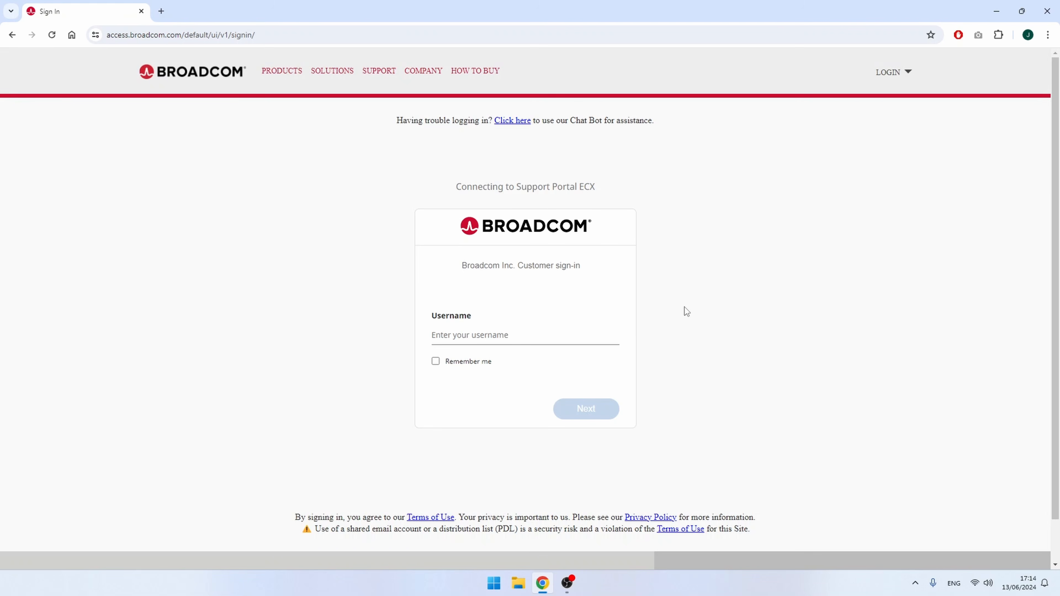
Register a new Broadcom account with the saved e-mail, captcha answer and e-mailed verification code.
click(907, 78)
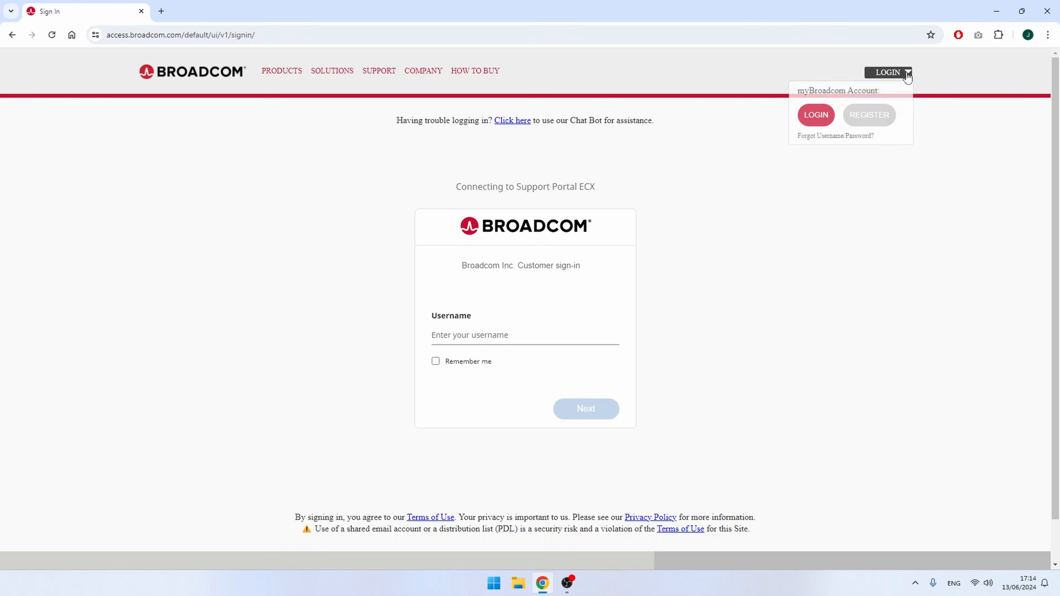
click(877, 123)
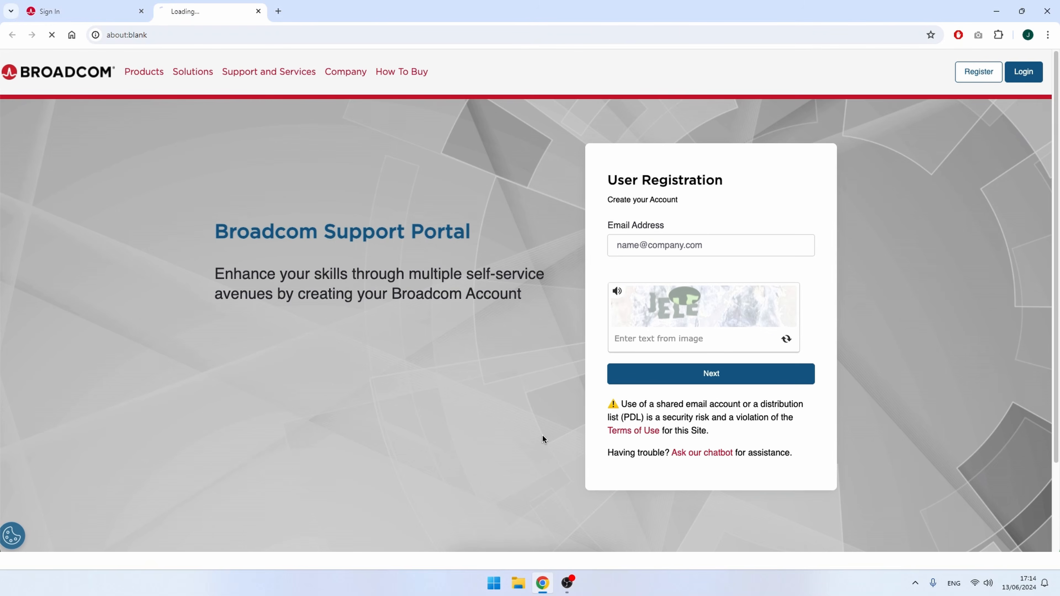
click(735, 246)
click(734, 272)
click(710, 339)
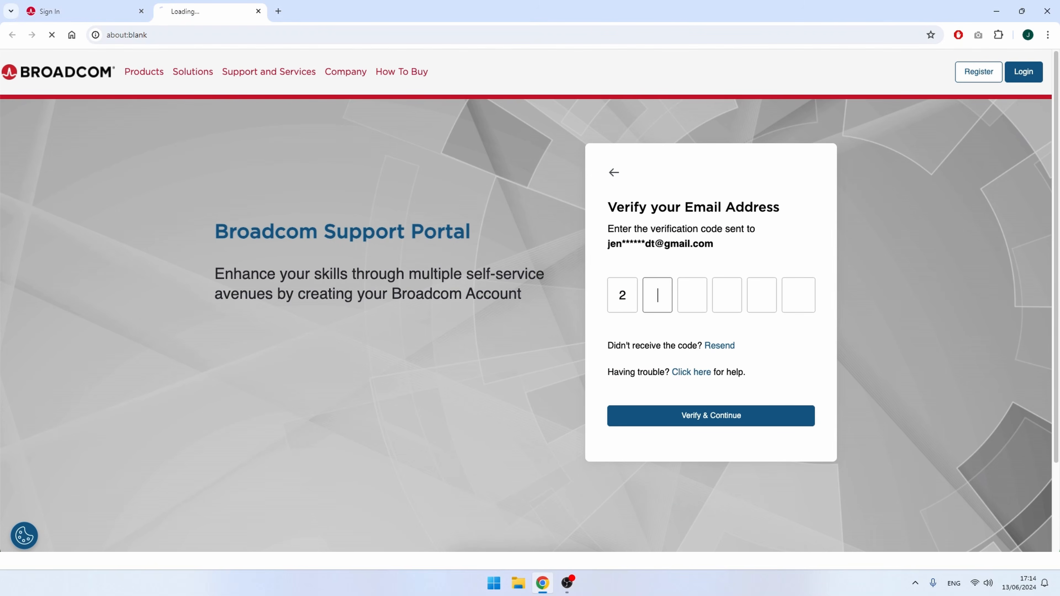
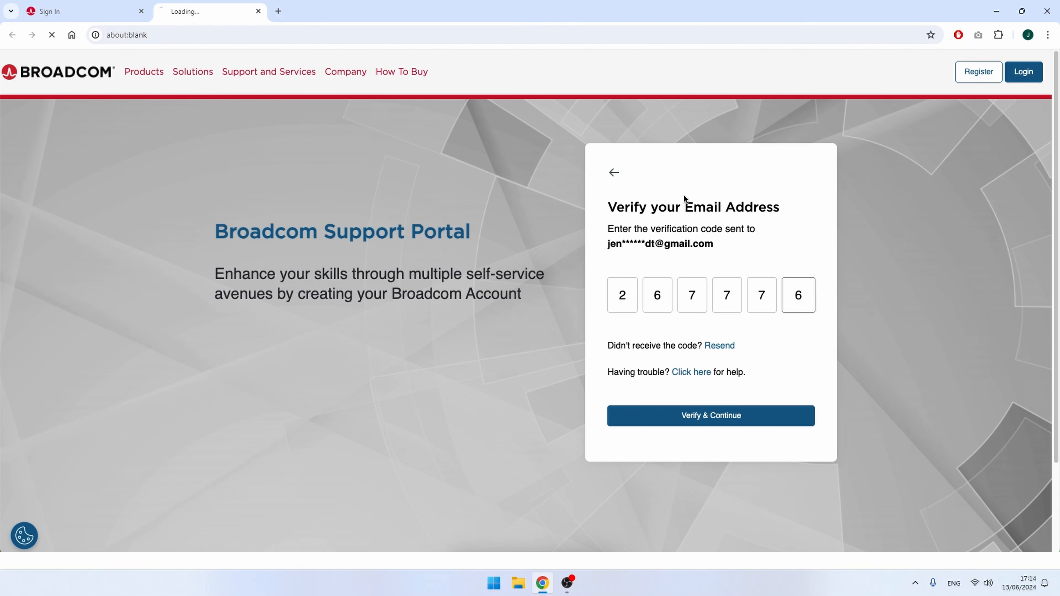
click(697, 409)
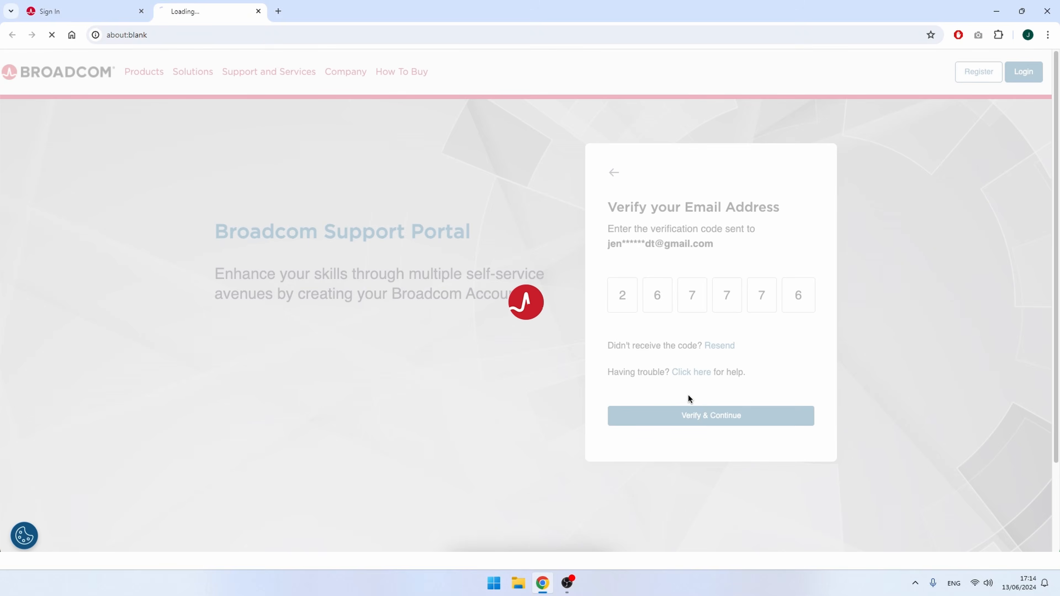
Fill in the registration form's first name and saved password, then sign in.
click(675, 235)
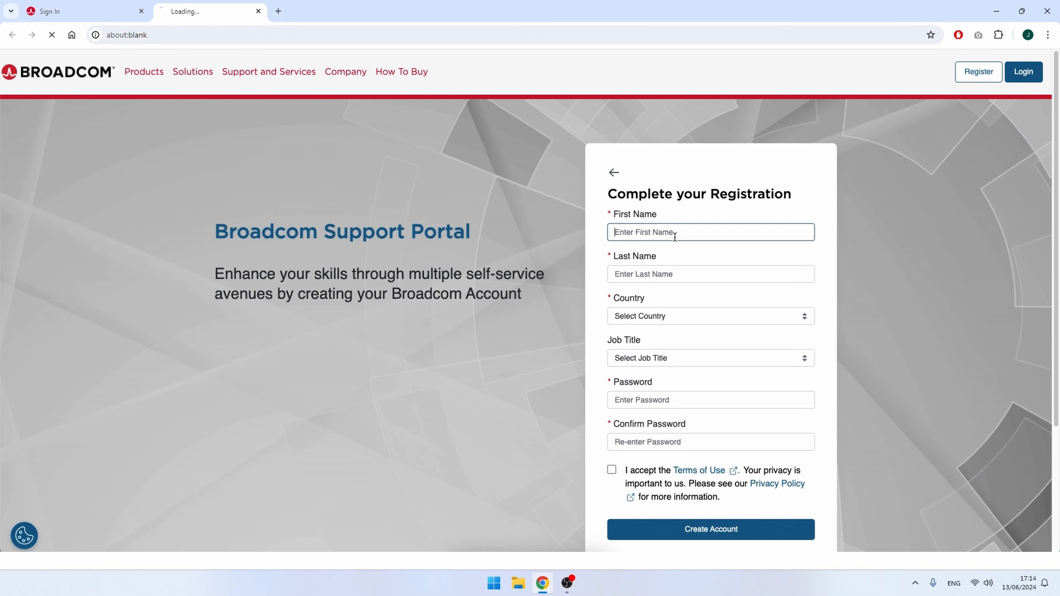
text(Jens)
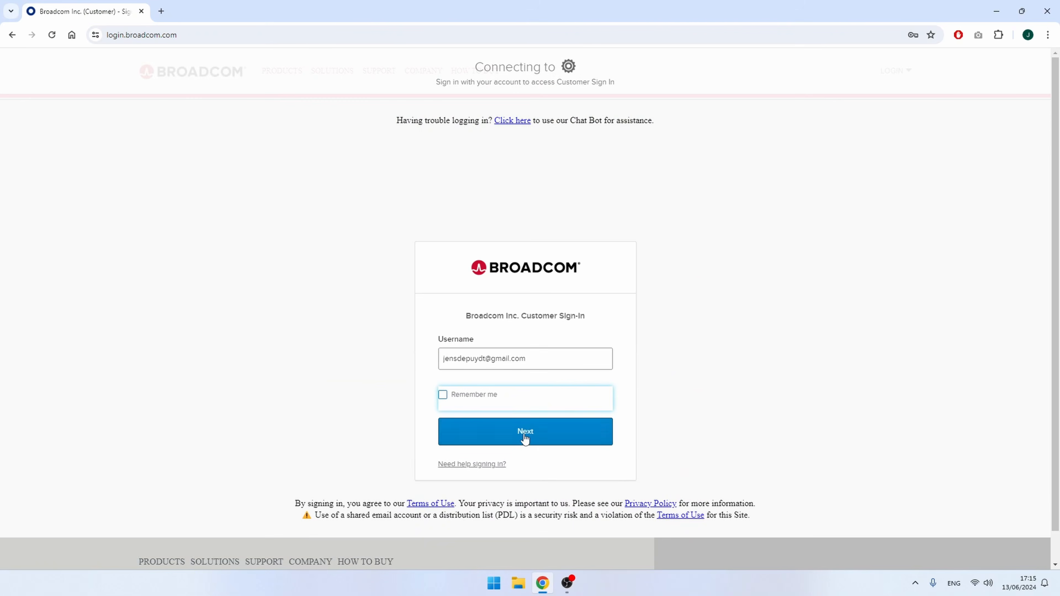
click(523, 434)
click(575, 399)
click(575, 431)
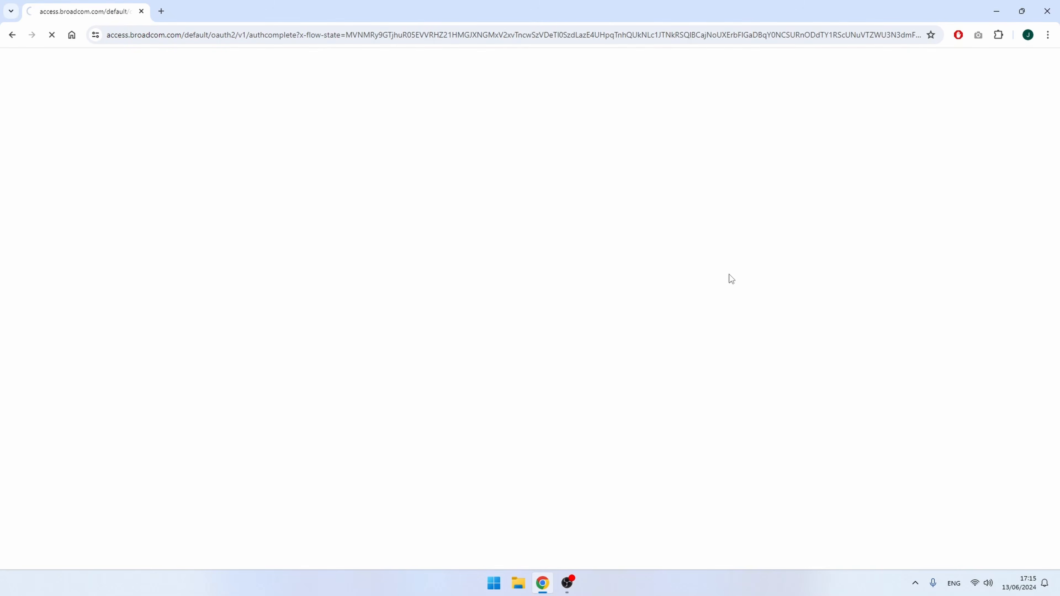
Accept cookies, open Personal Use (Windows) release 17.5.2 and agree to the Terms and Conditions.
click(933, 504)
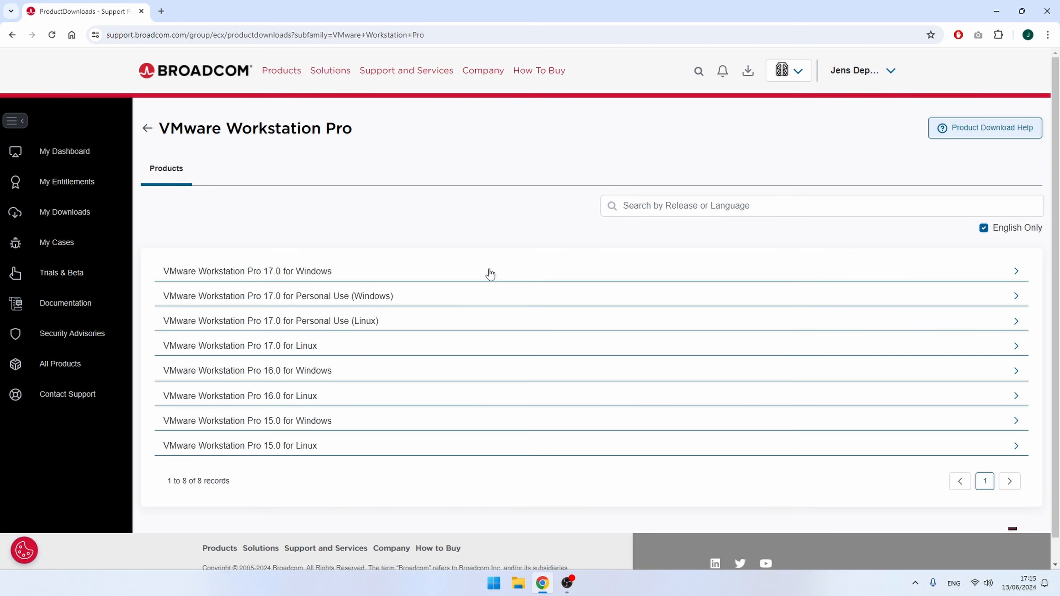
click(420, 301)
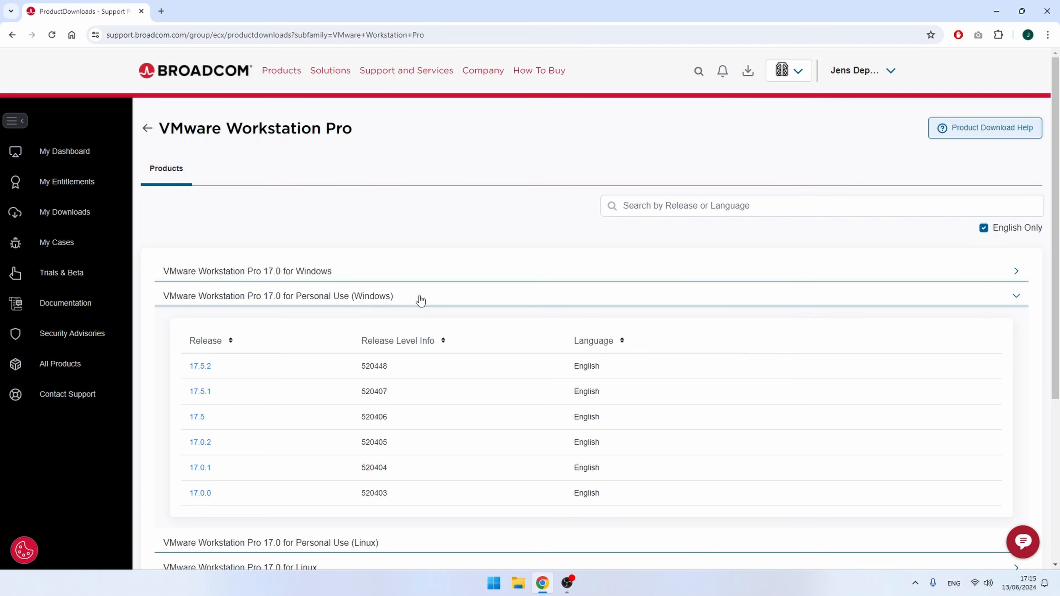
click(200, 367)
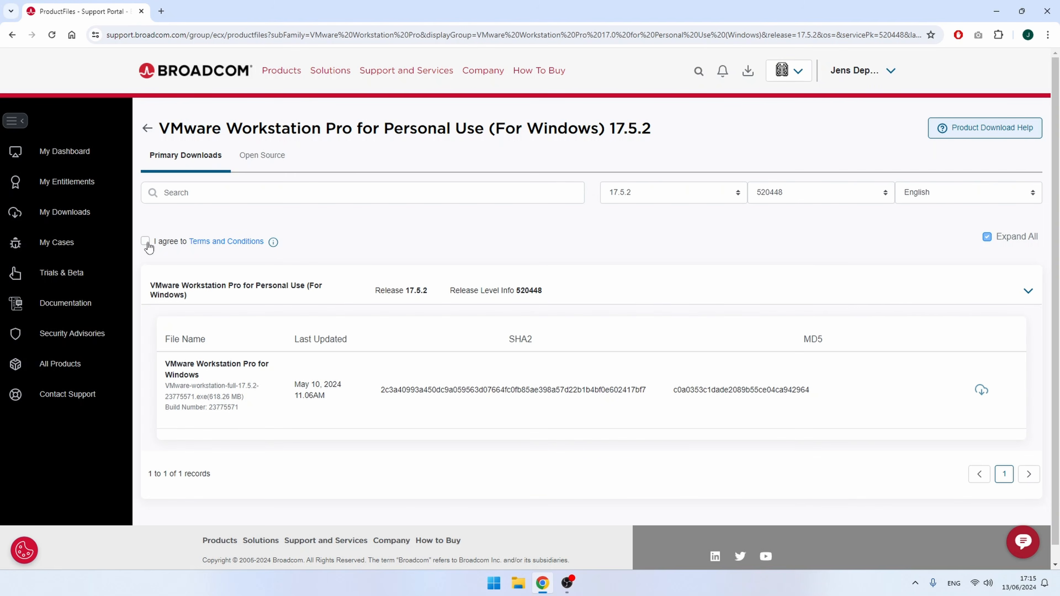
click(146, 242)
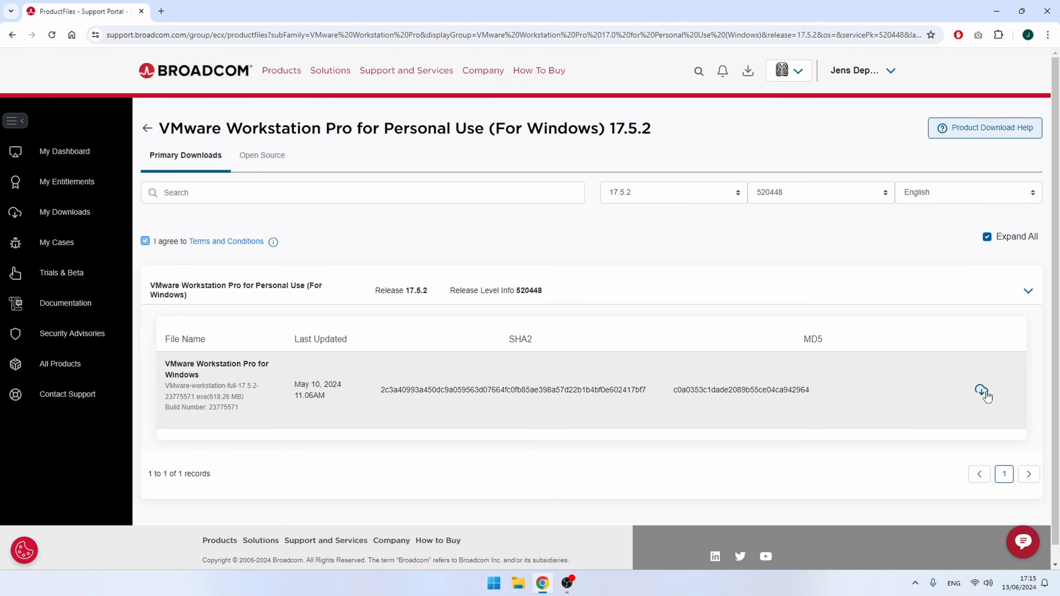
Download VMware-workstation-full-17.5.2-23775571.exe via HTTPS Download and confirm it finished in recent downloads.
click(985, 392)
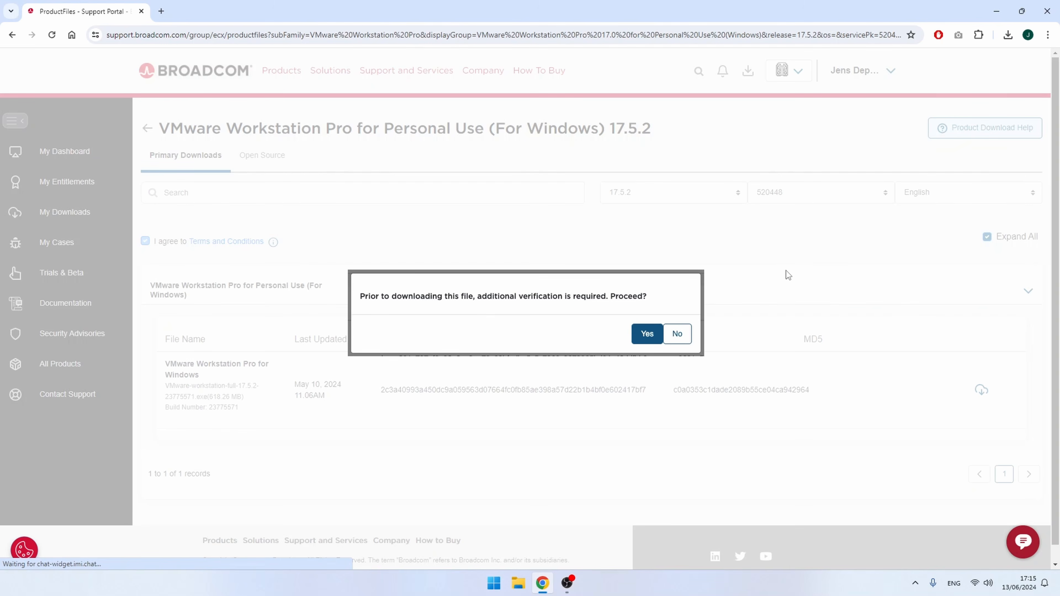
click(647, 334)
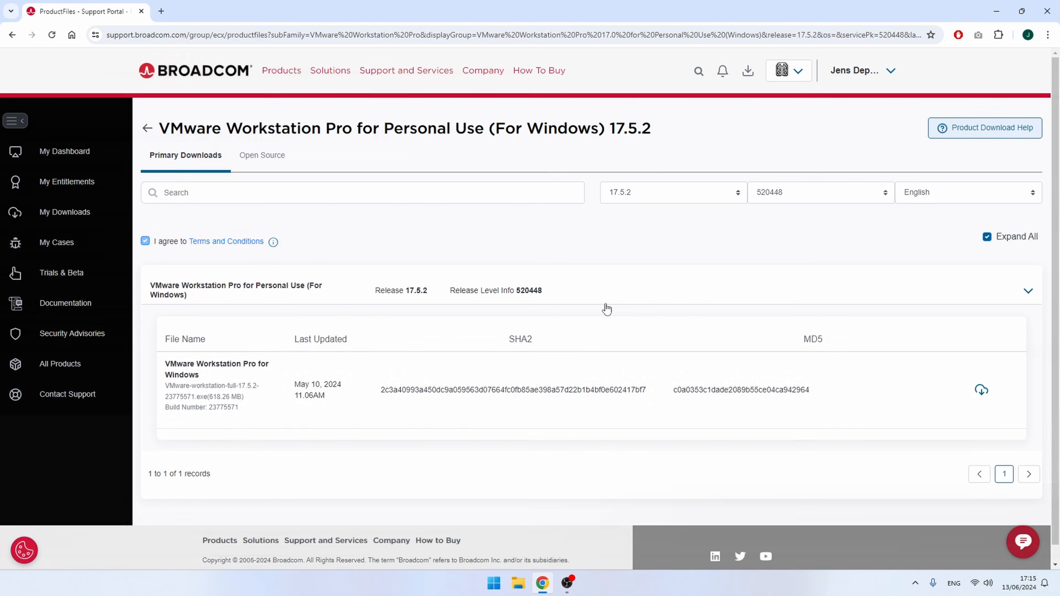
click(983, 391)
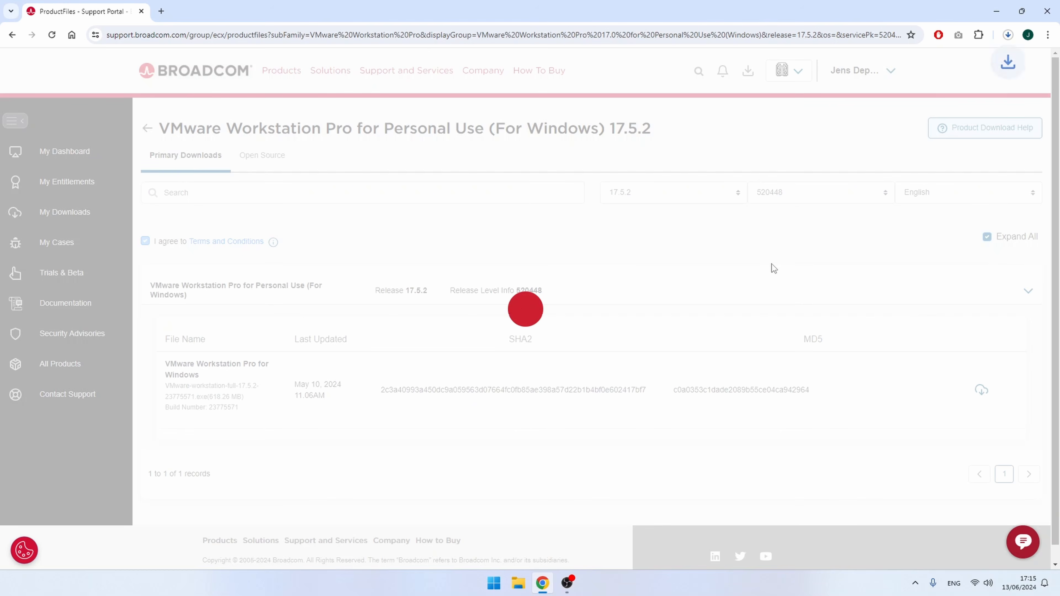
click(1008, 35)
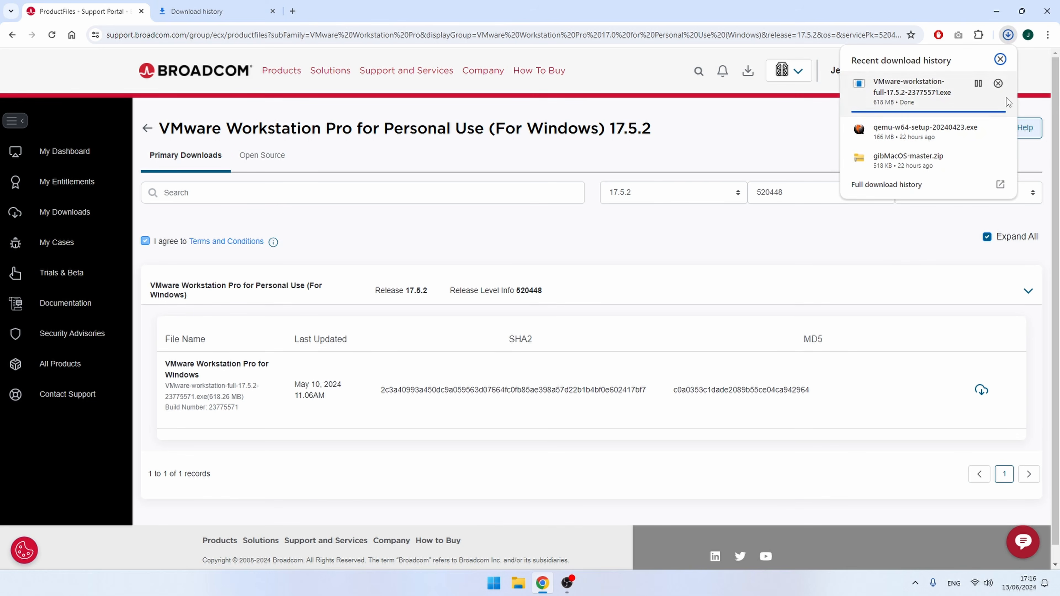
click(800, 121)
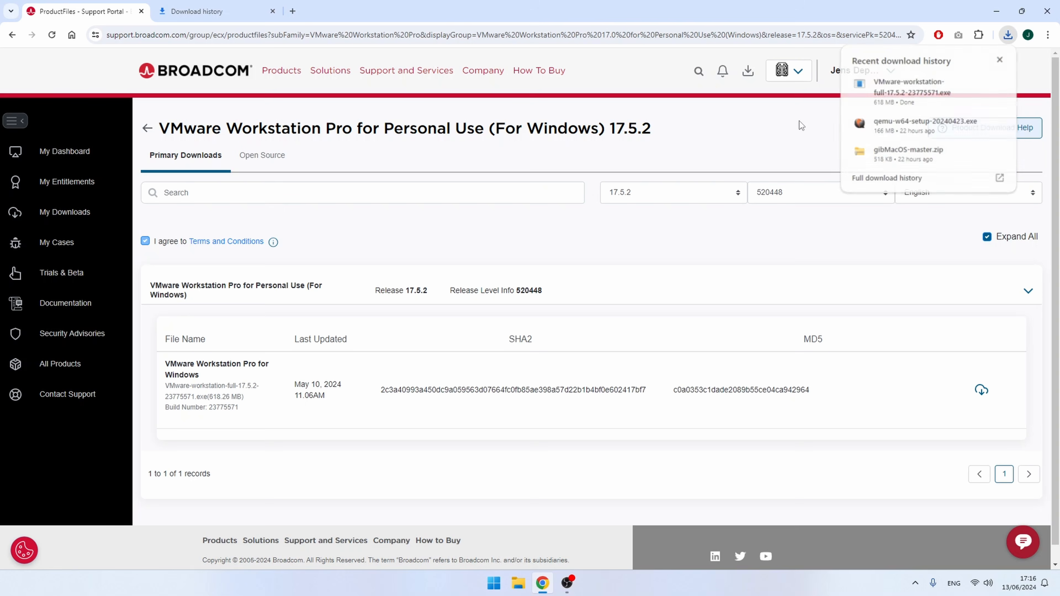
Launch the downloaded VMware Workstation installer from the Downloads folder.
click(996, 8)
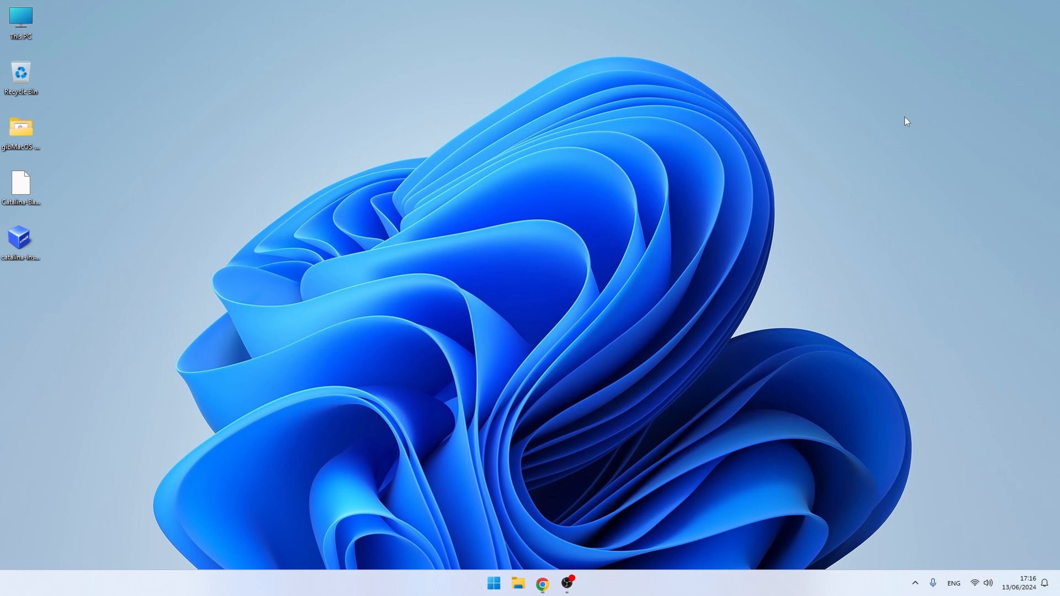
key(super+e)
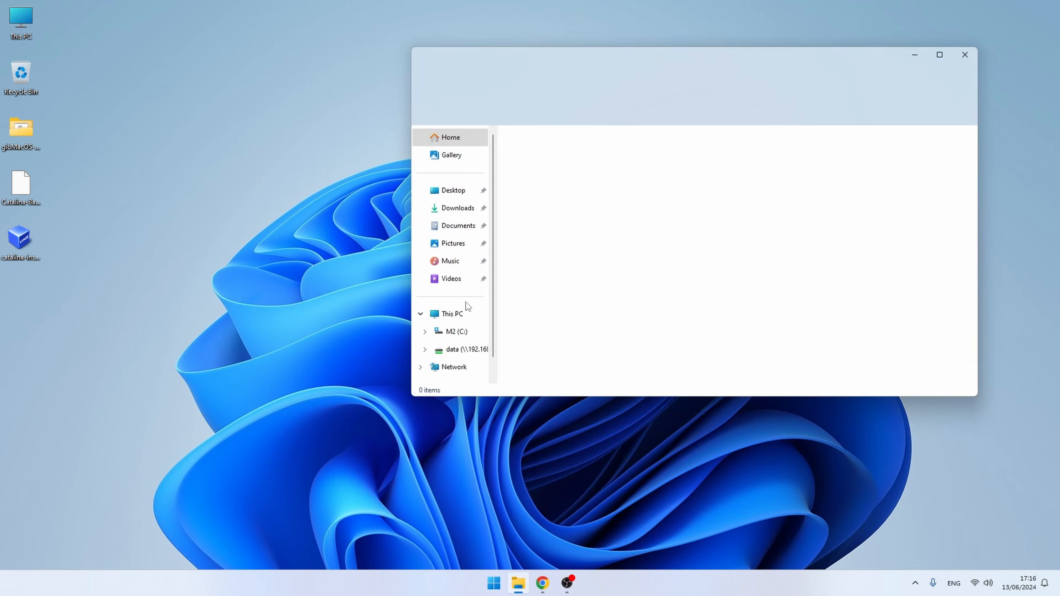
click(443, 207)
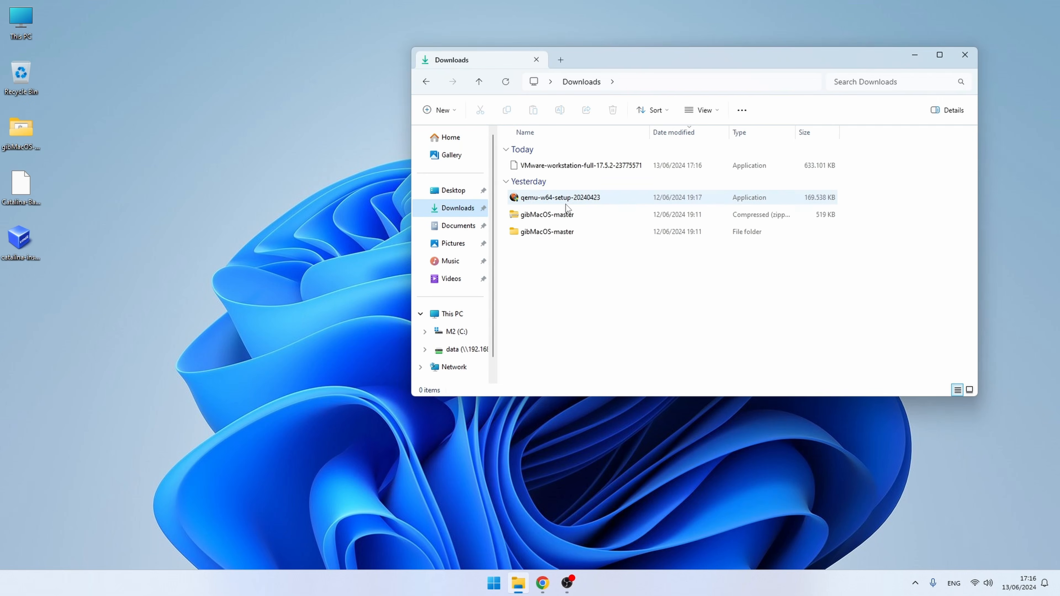
double_click(574, 167)
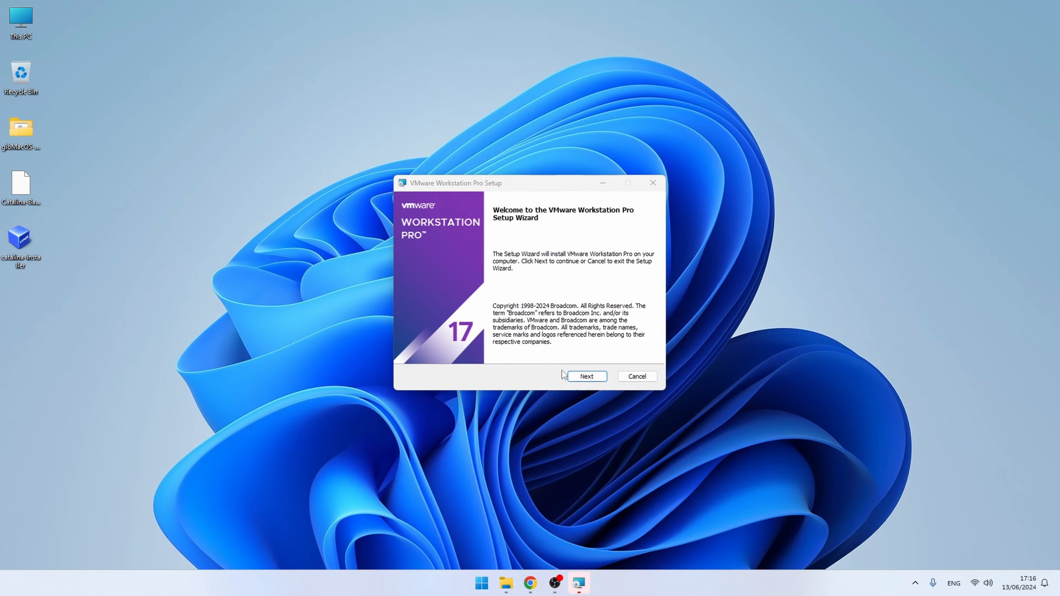
Install Workstation Pro with the EULA accepted, CEIP unticked and both shortcuts kept.
click(590, 375)
click(524, 349)
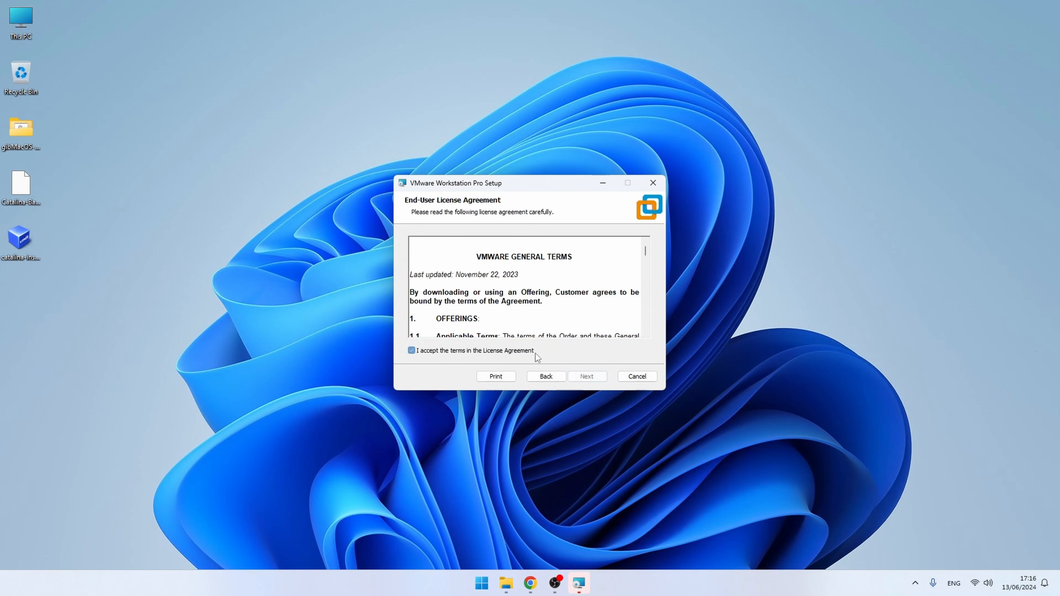
click(590, 376)
click(589, 375)
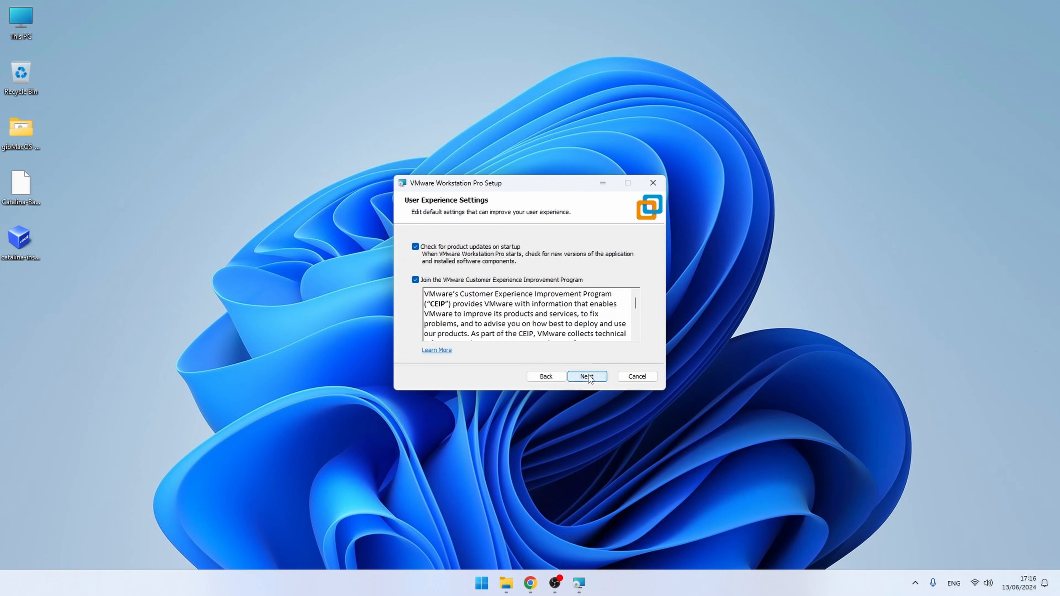
click(516, 281)
click(589, 375)
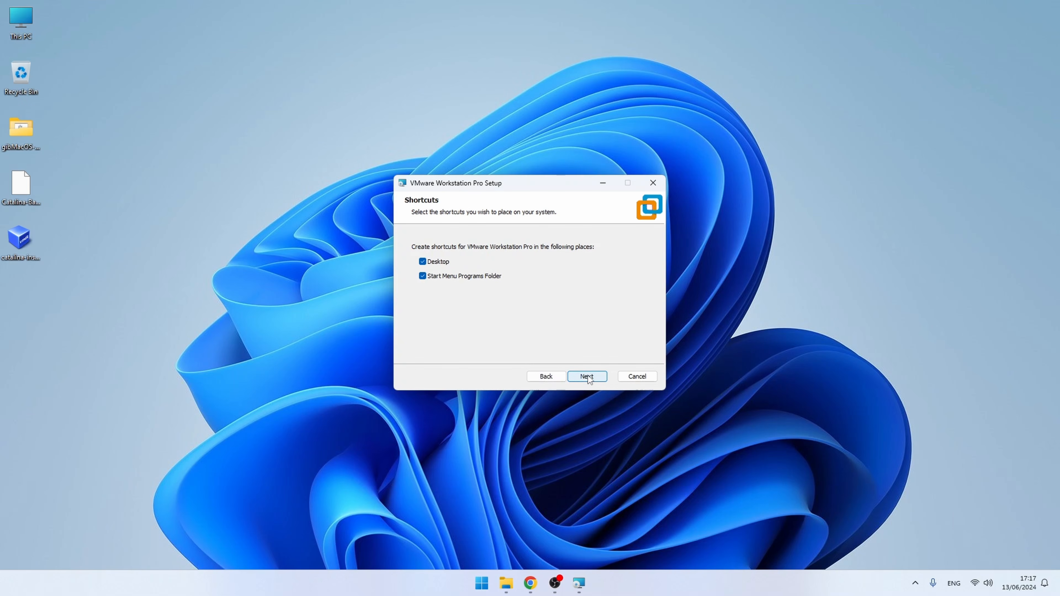
click(588, 375)
click(588, 376)
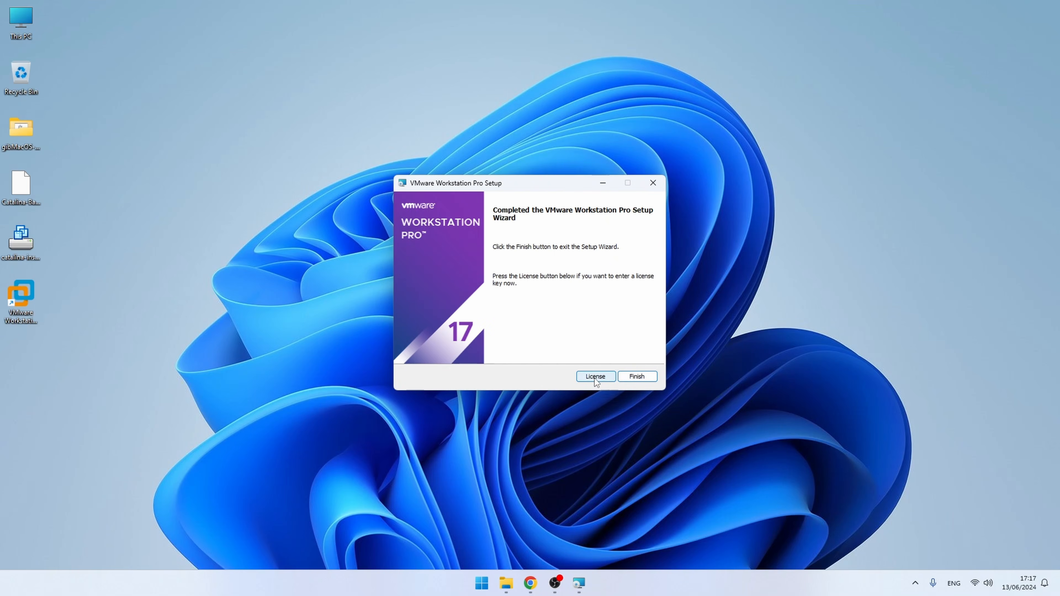
click(645, 376)
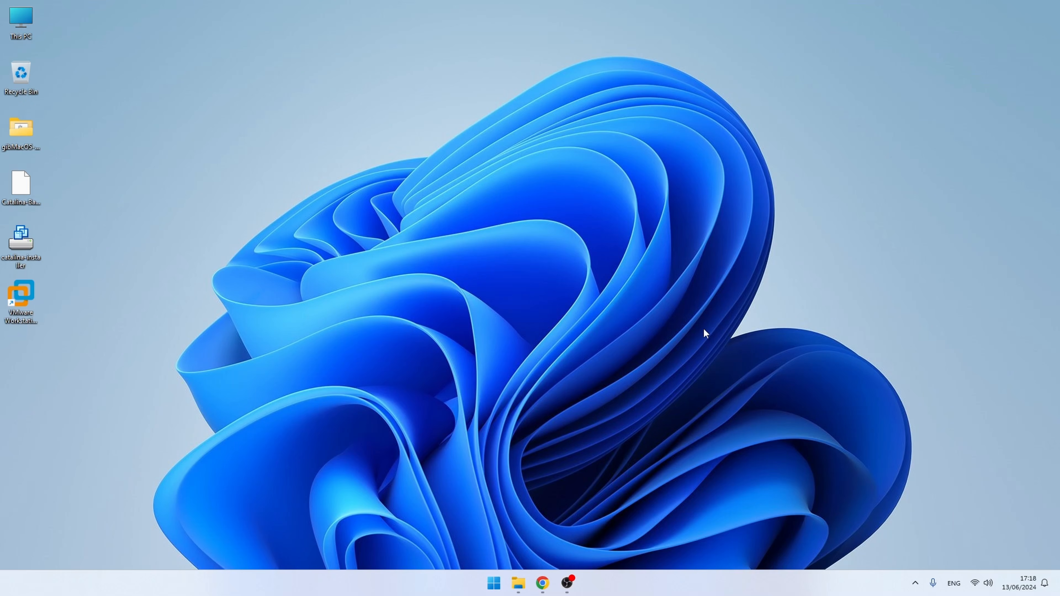
click(541, 582)
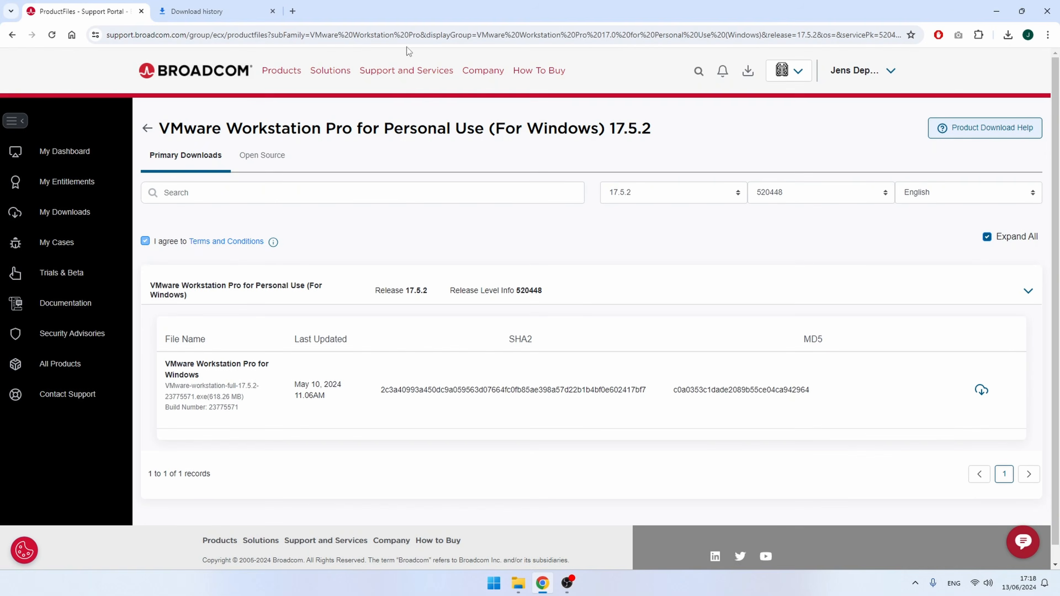
Search 'auto unlocker vmware' and download Unlocker-v2.0.1-x64.zip from the paolo-projects/auto-unlocker releases page.
click(409, 36)
text(auto )
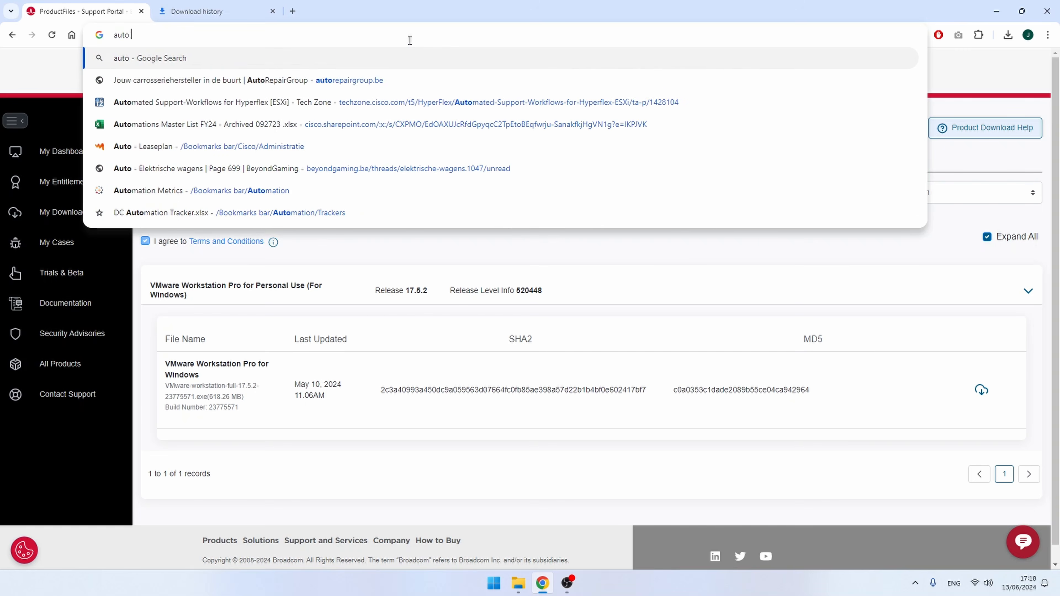
text(unlocker vmware)
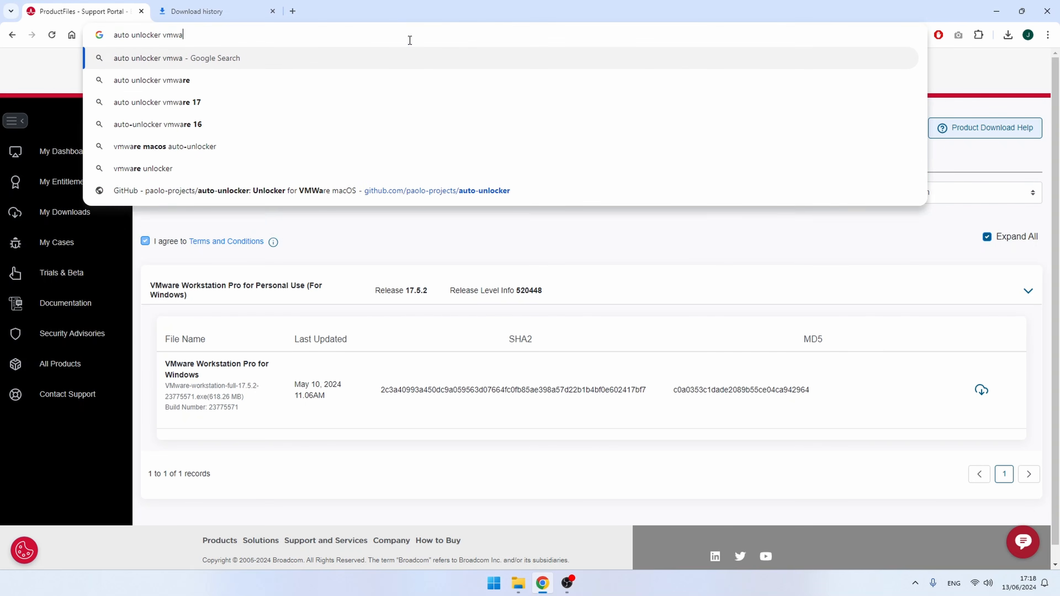
key(Return)
click(401, 170)
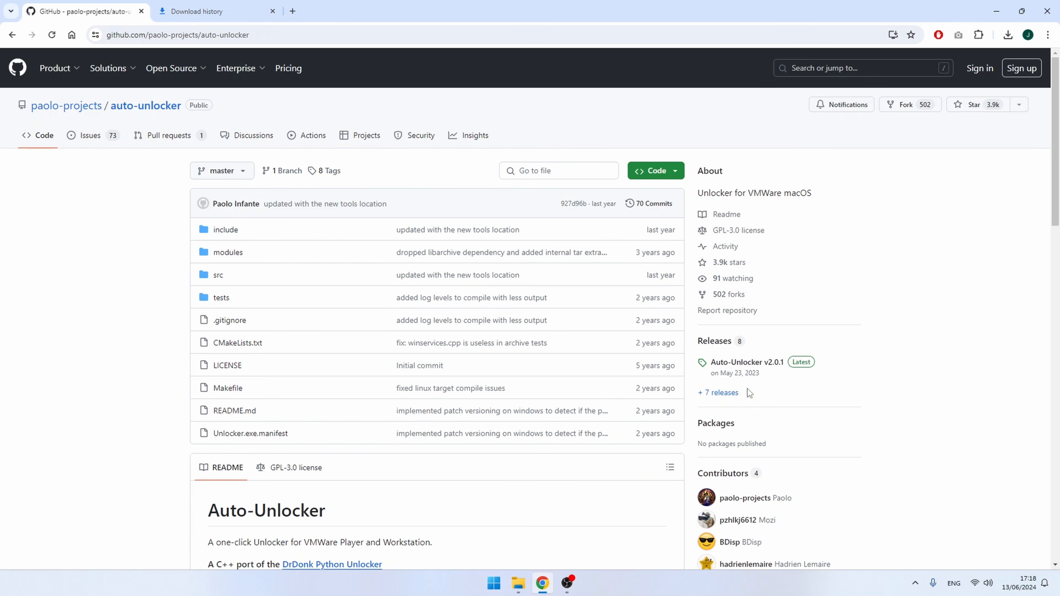
click(724, 346)
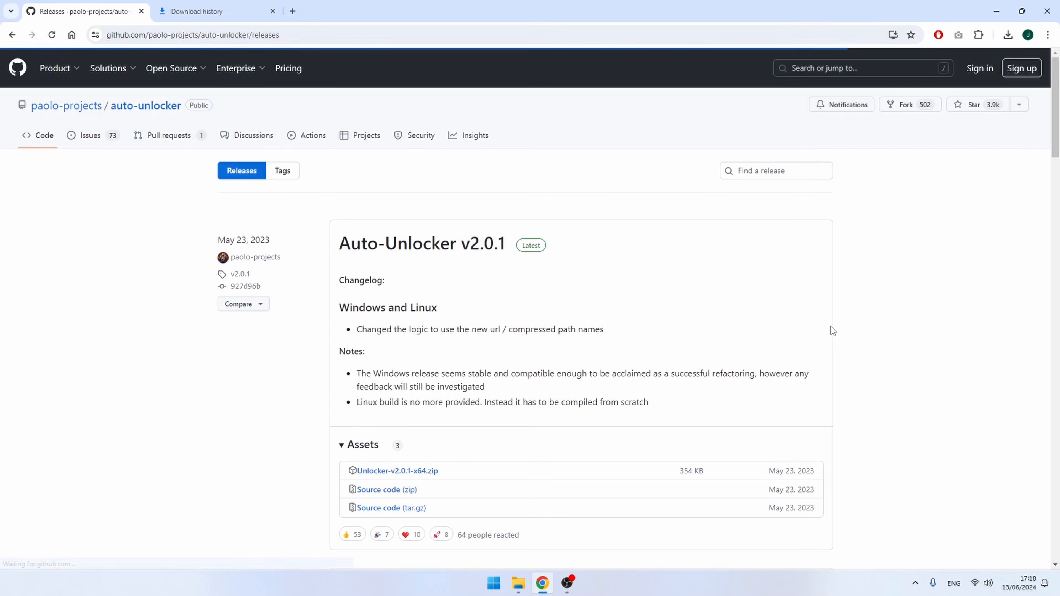
click(433, 471)
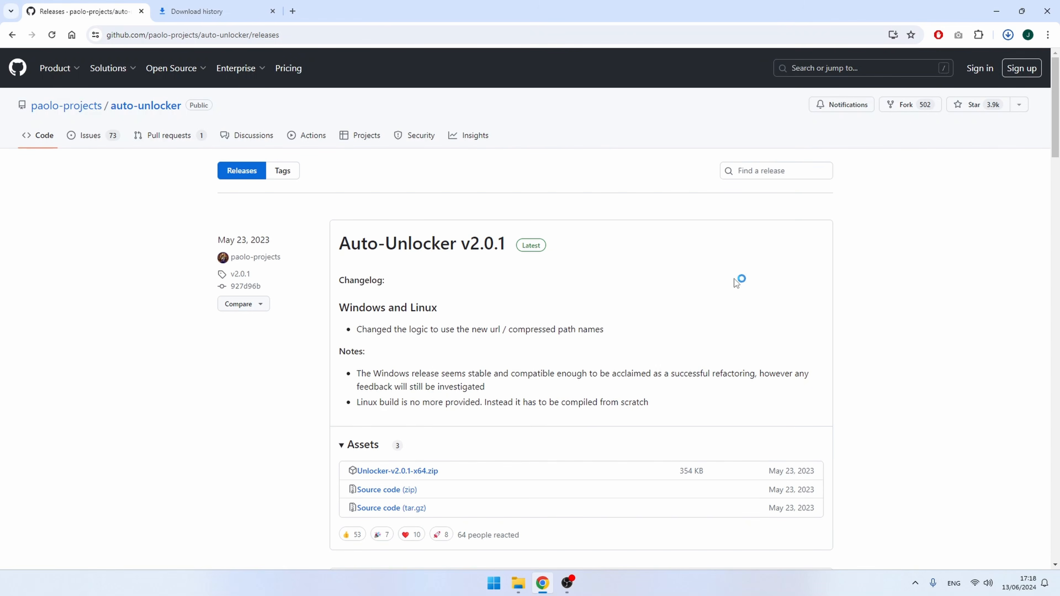
Run Unlocker from the Unlocker-v2.0.1-x64.zip archive, apply Patch, and close it after Success.
click(518, 583)
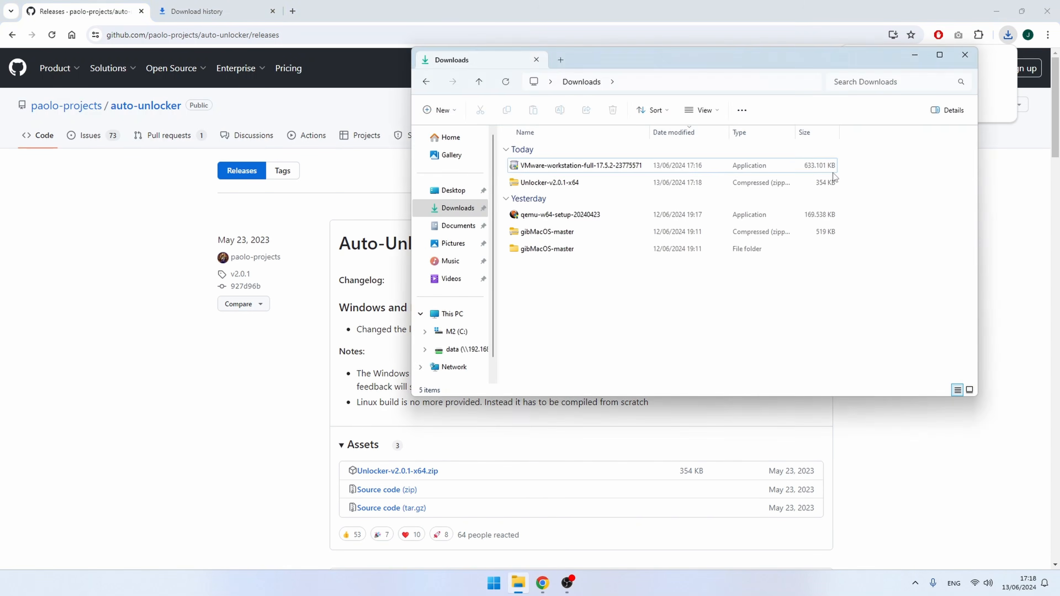
click(996, 12)
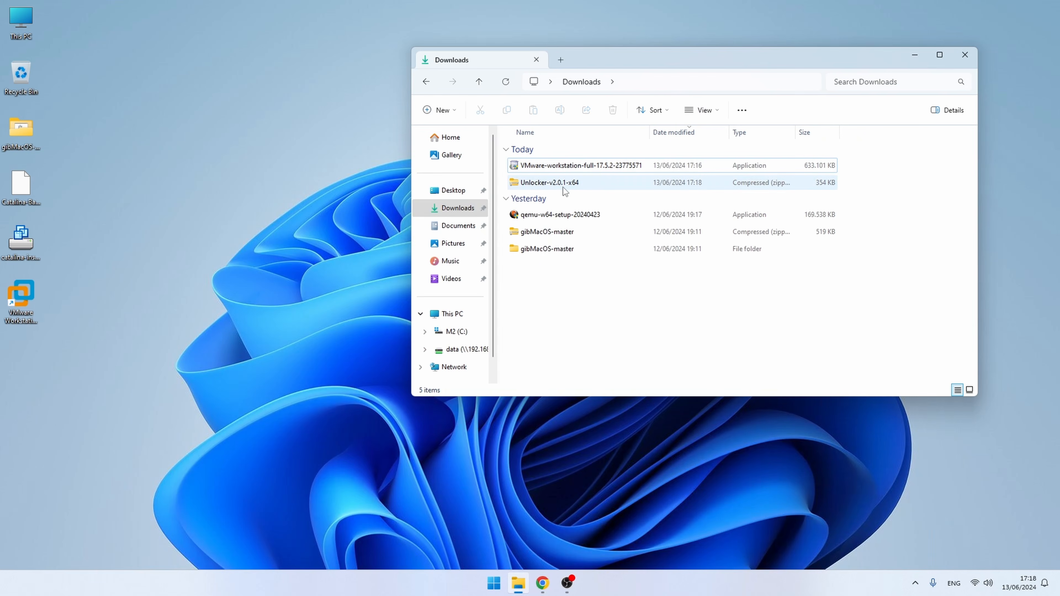
double_click(563, 185)
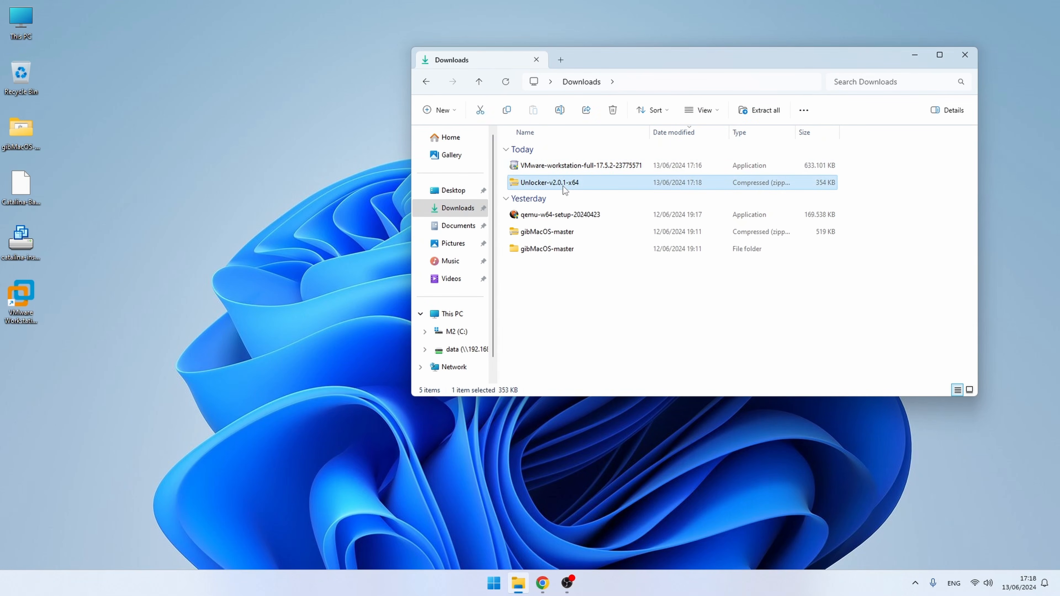
double_click(531, 151)
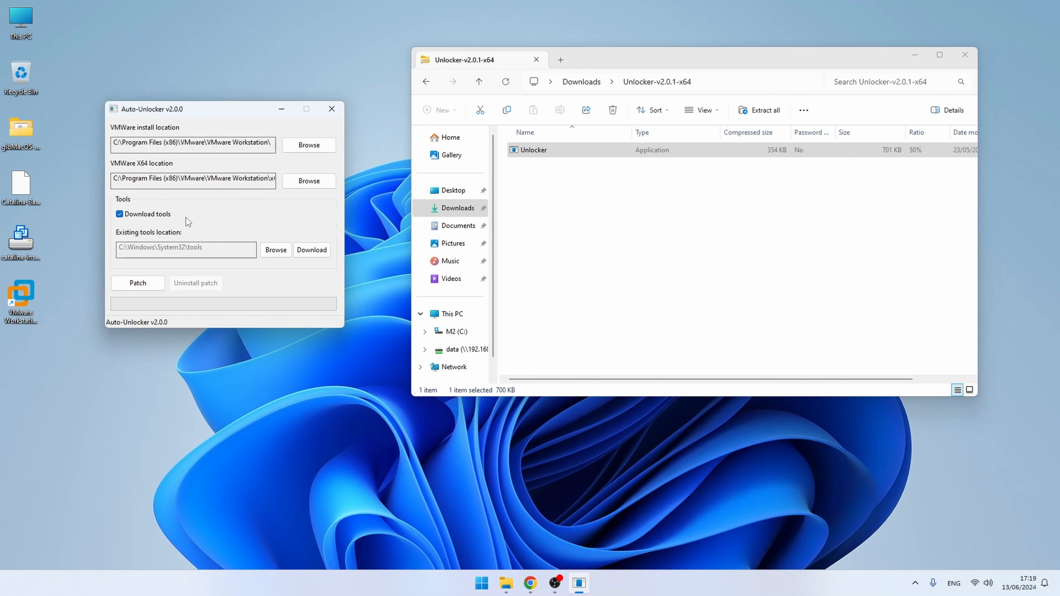
click(137, 283)
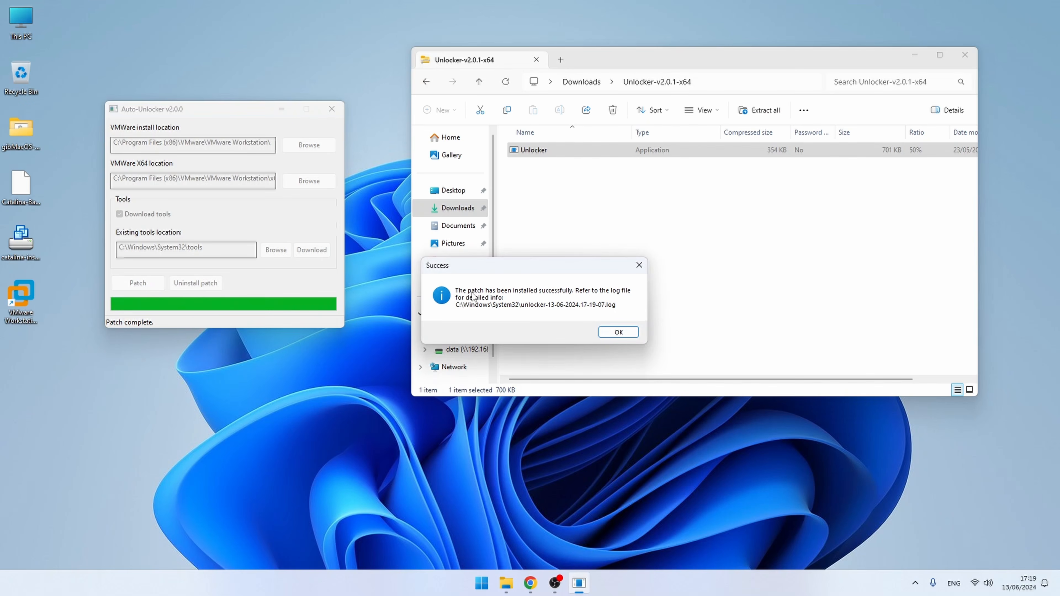
click(618, 332)
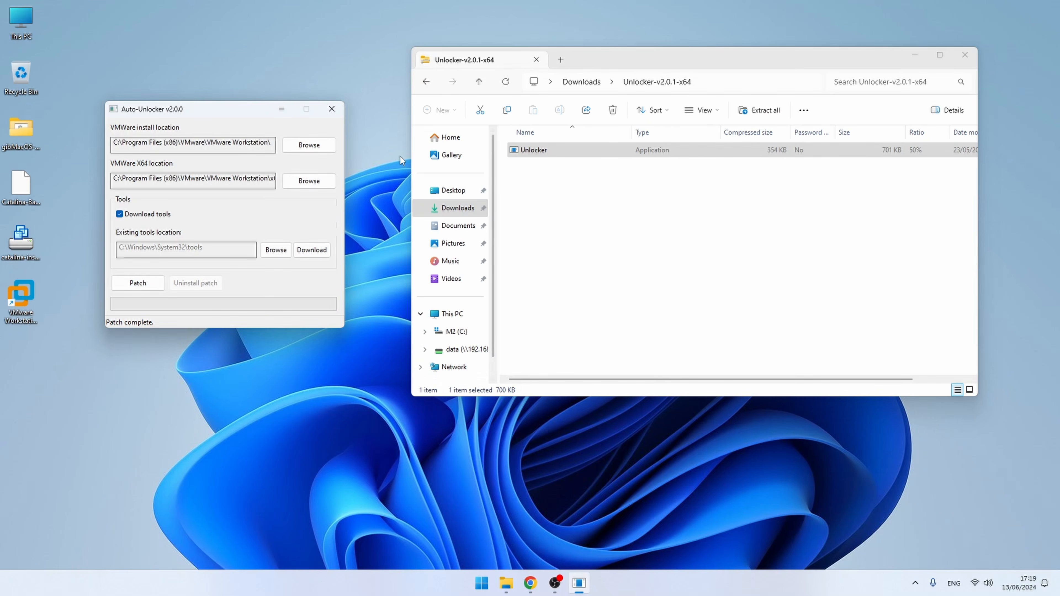
click(332, 109)
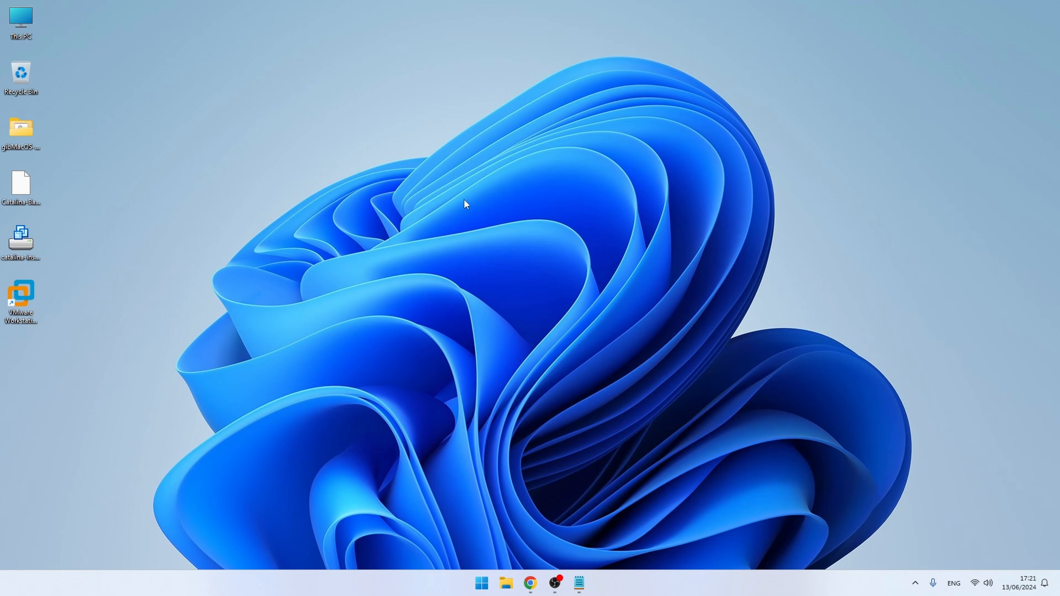
click(468, 219)
Launch VMware Workstation and choose 'Use VMware Workstation 17 for Personal Use' in the welcome dialog.
click(26, 296)
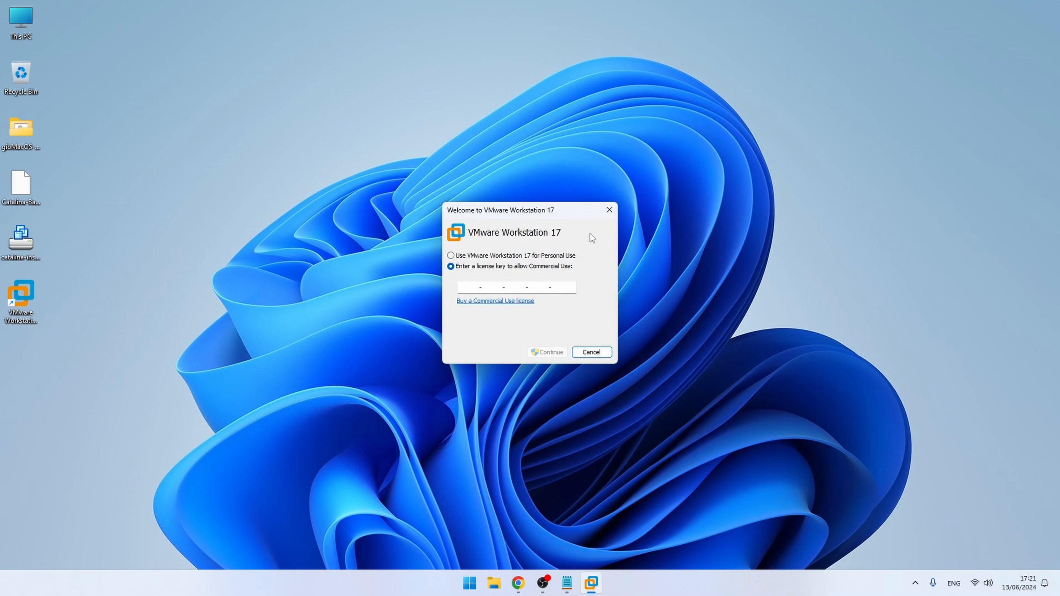
click(521, 257)
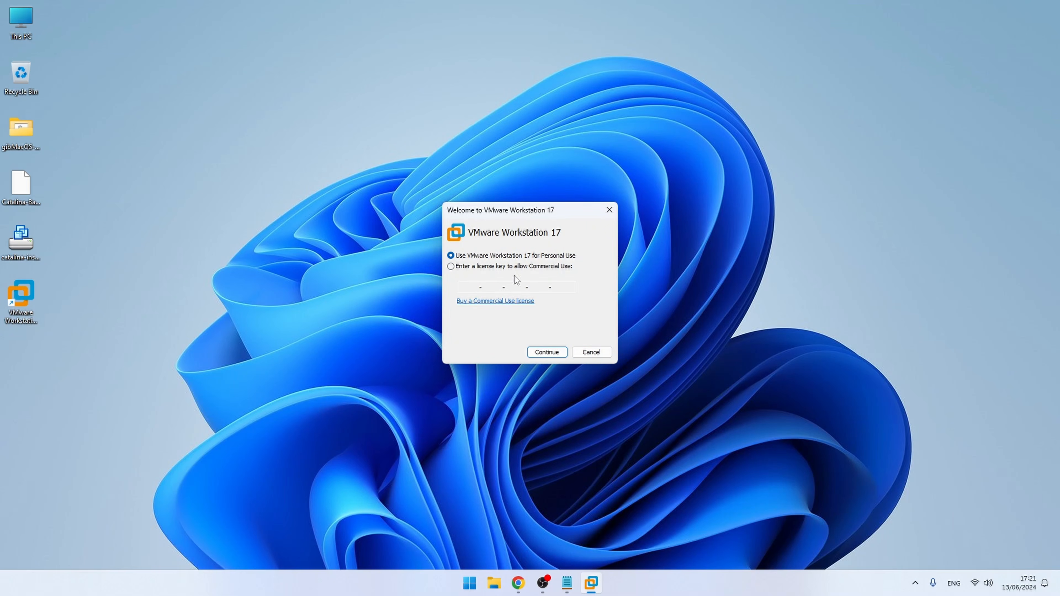
click(546, 352)
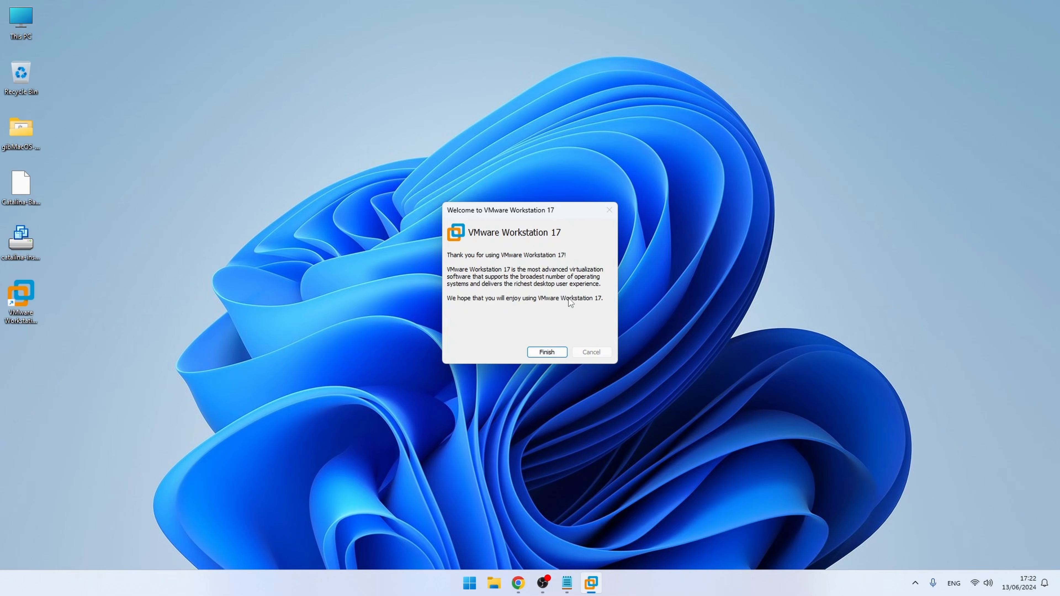
click(546, 352)
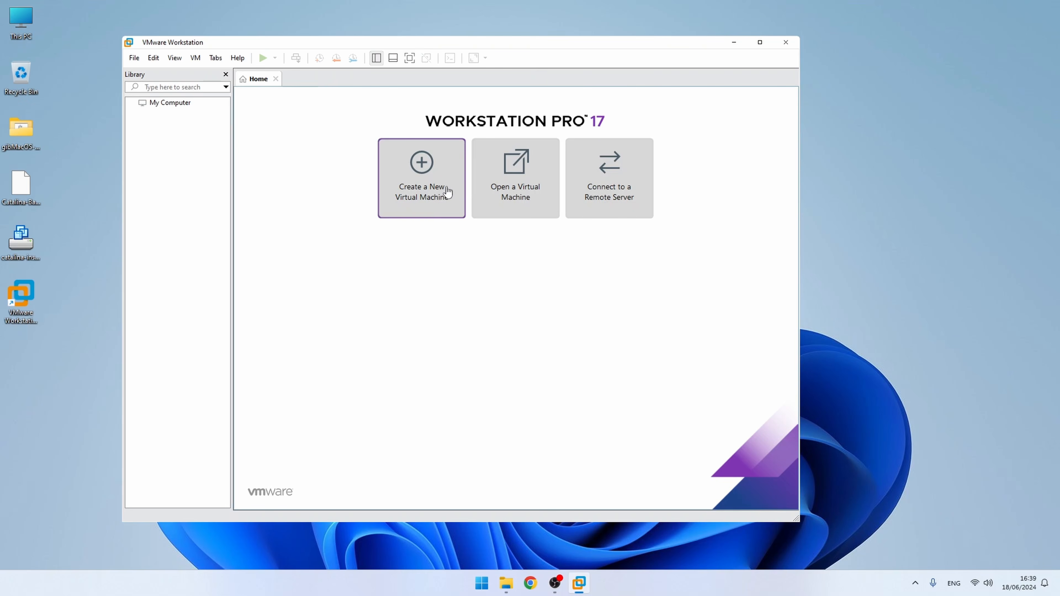
Start a Typical new virtual machine, installing the OS later, with macOS 10.15 as guest.
click(446, 193)
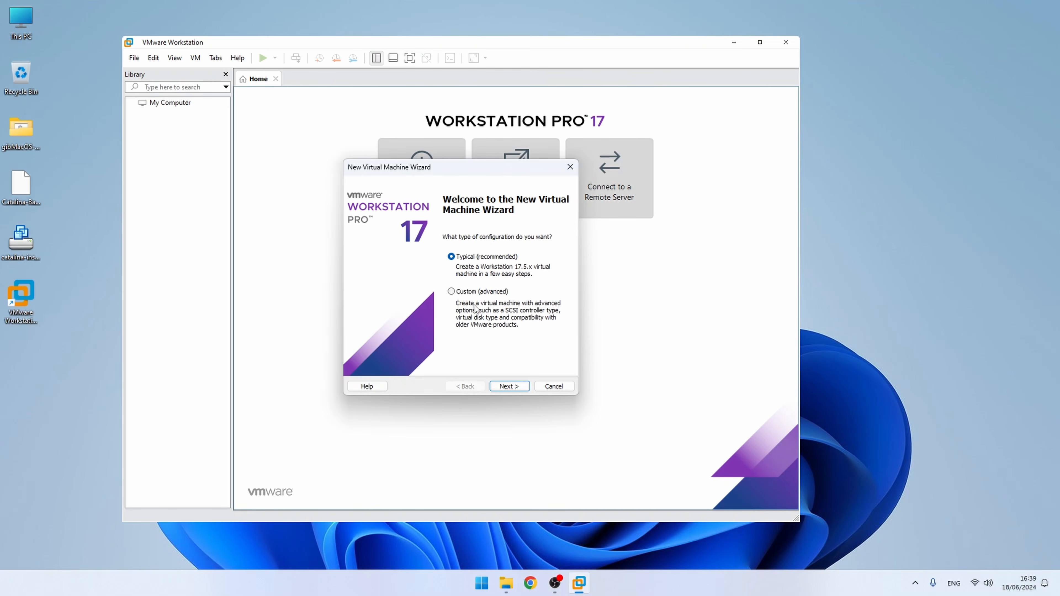
click(516, 388)
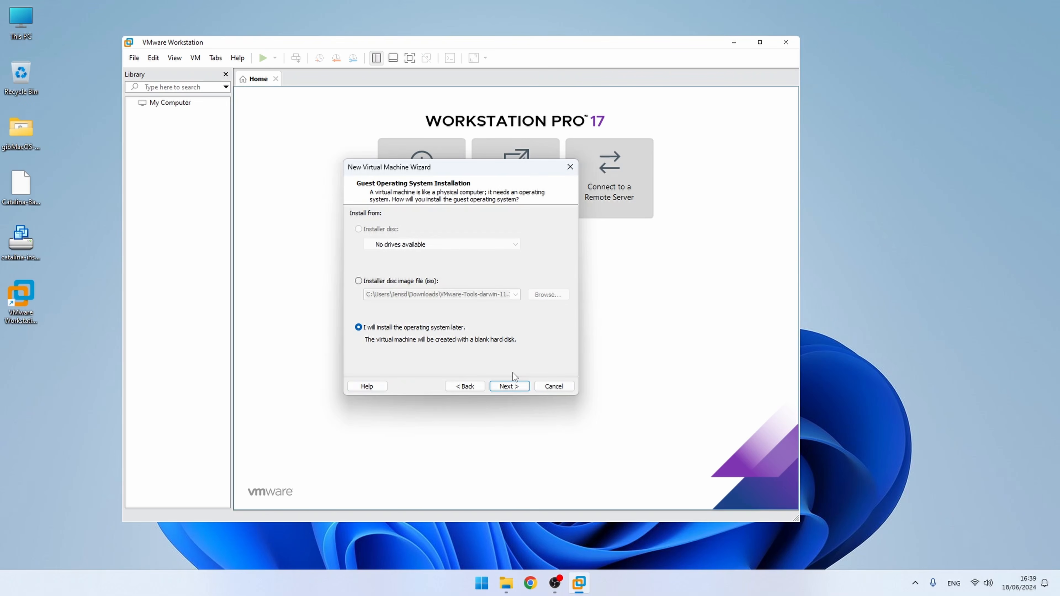
click(525, 388)
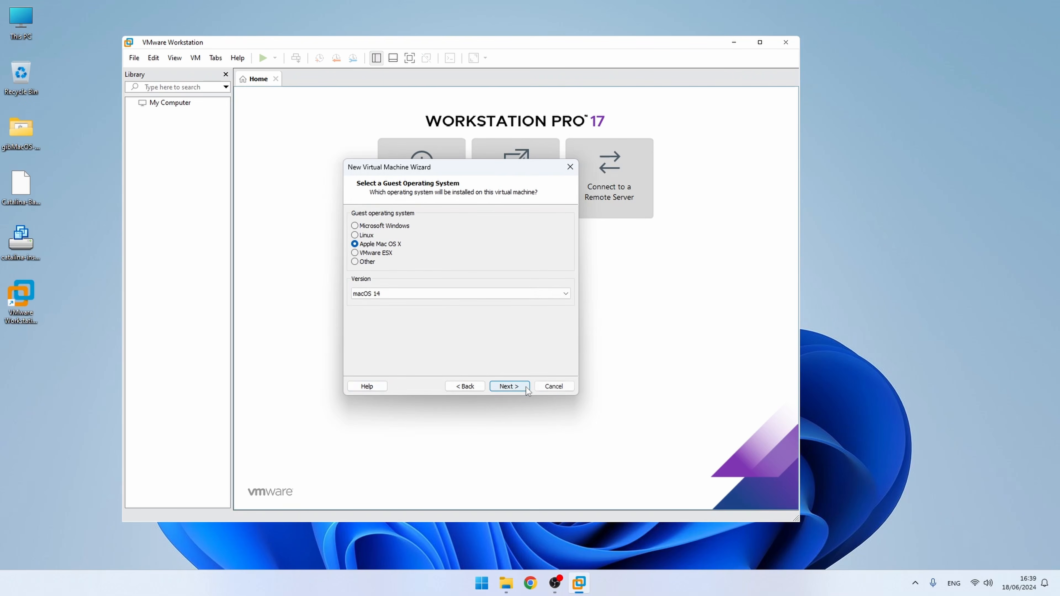
click(456, 293)
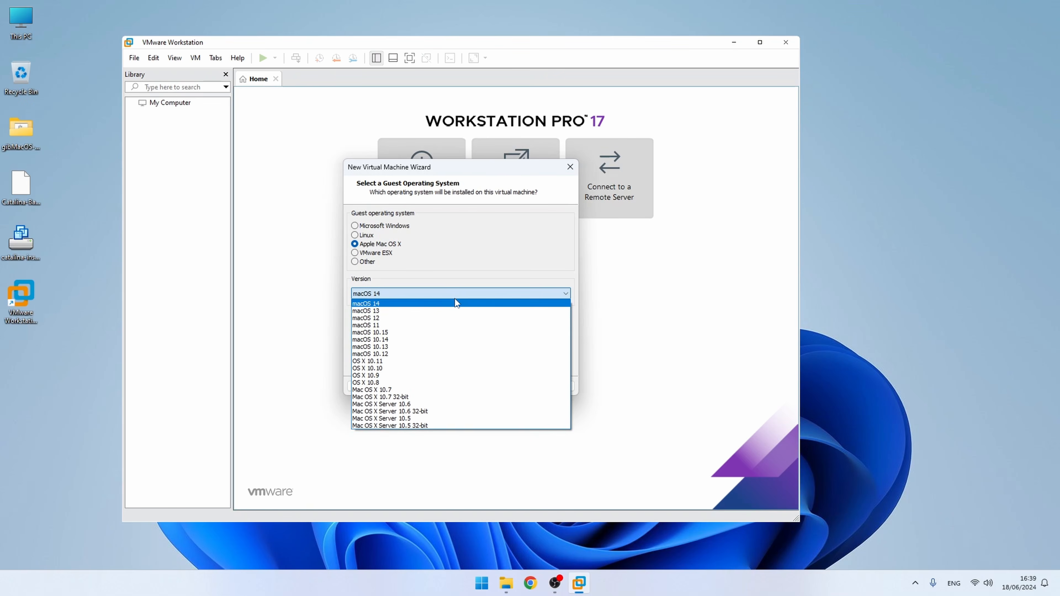
click(453, 333)
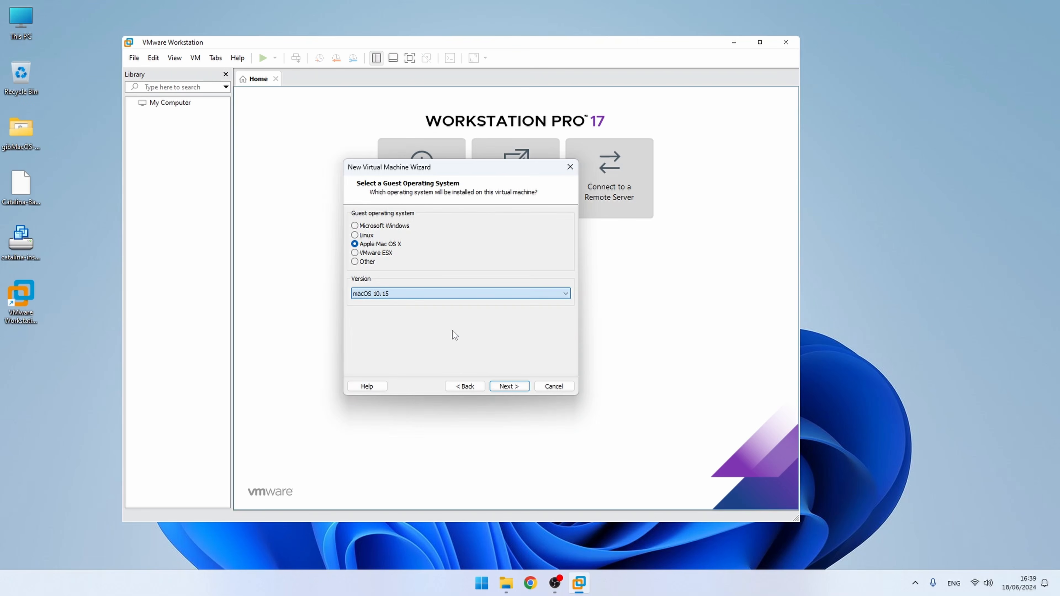
click(505, 387)
Name the virtual machine macOS, set a 100 GB disk and finish the wizard.
click(381, 229)
drag(372, 229, 434, 231)
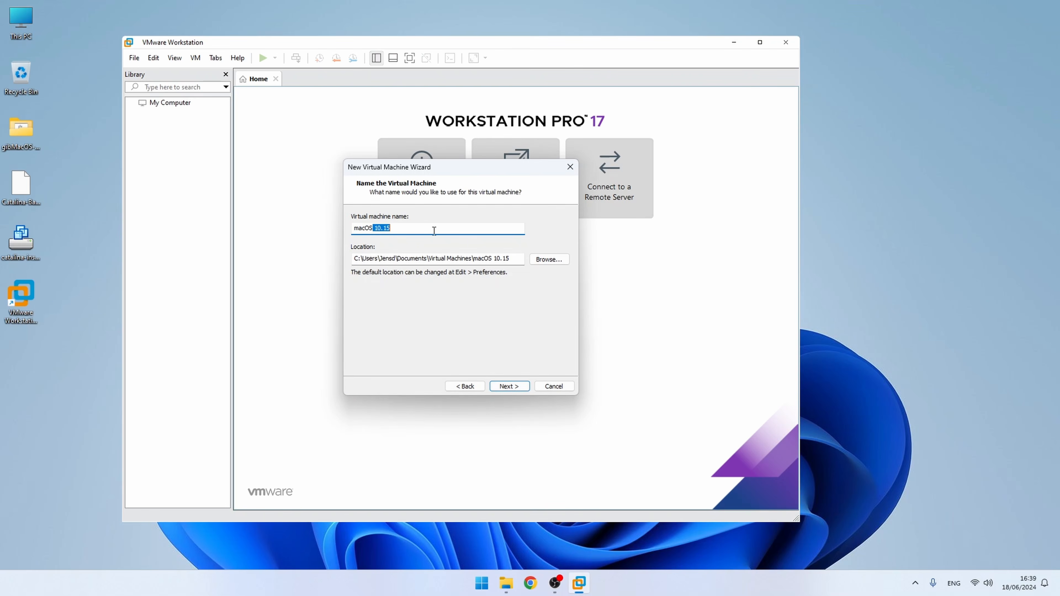
key(BackSpace)
click(509, 386)
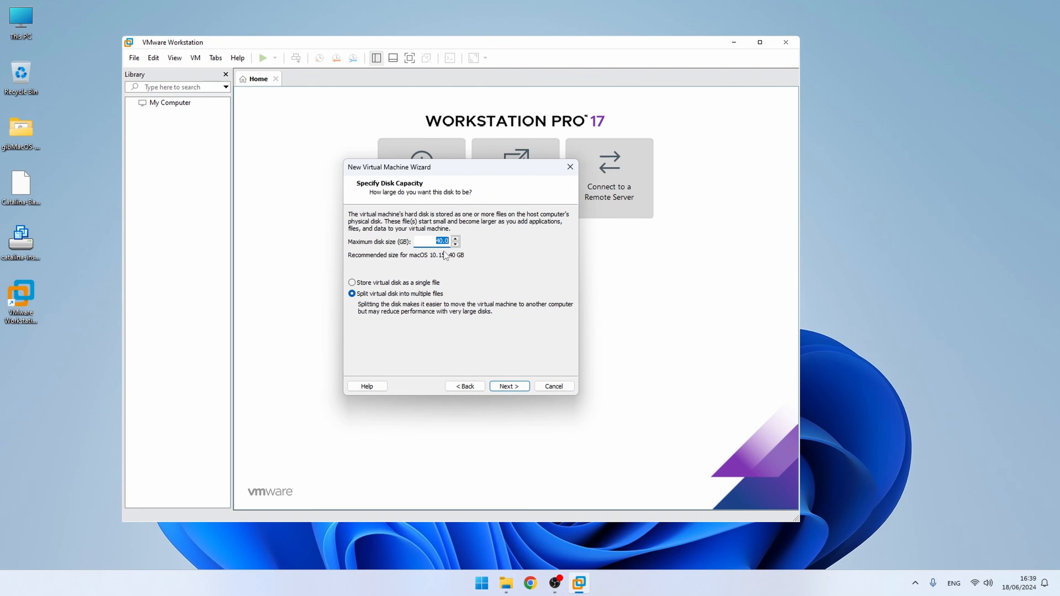
drag(437, 241, 468, 243)
click(506, 386)
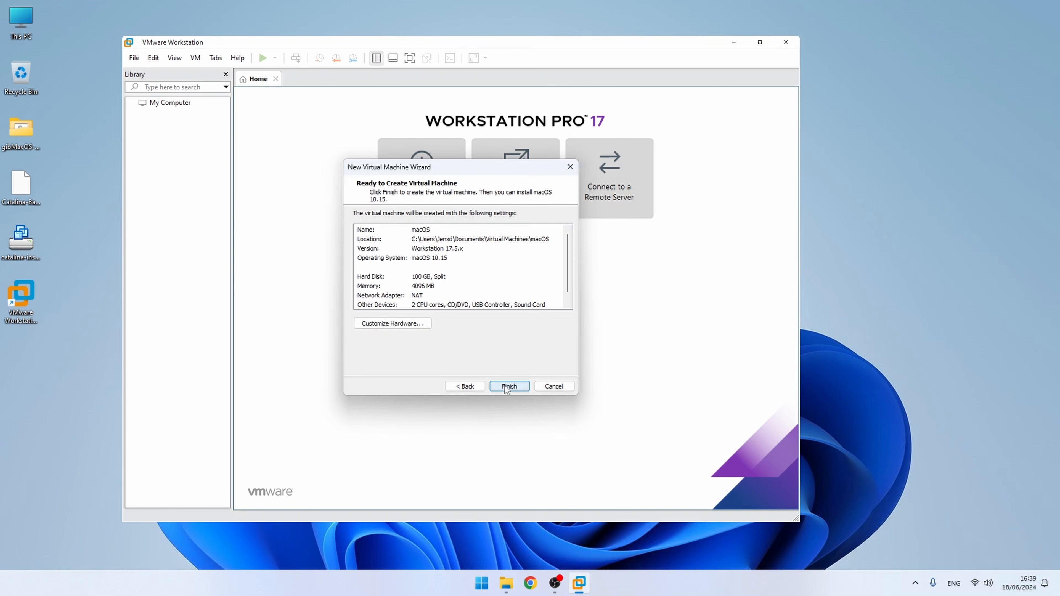
click(507, 387)
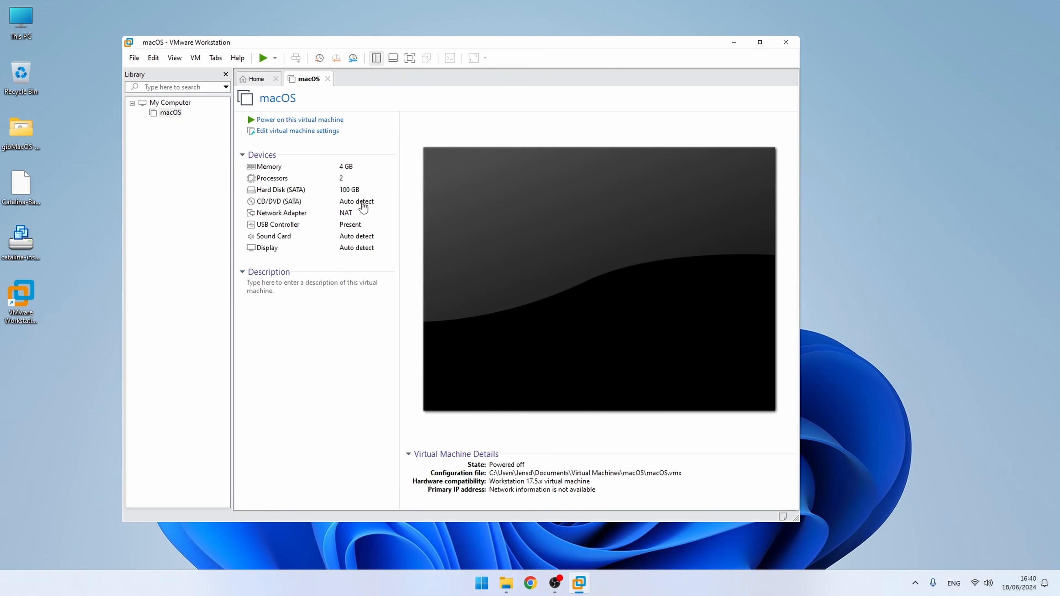
In the macOS VM settings, set memory to 8192 MB and 4 cores per processor.
click(328, 132)
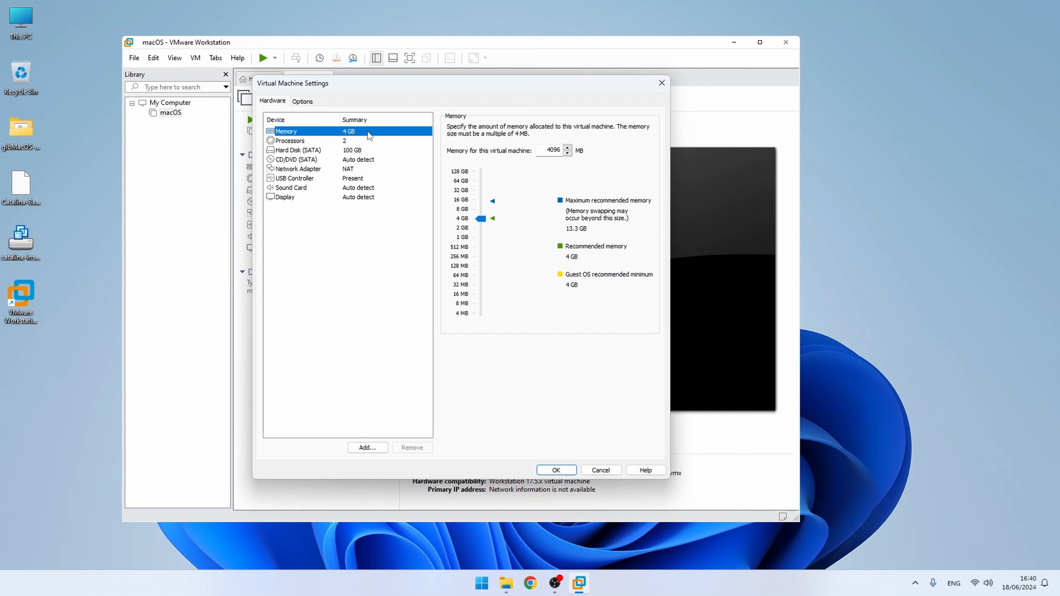
drag(543, 150, 563, 147)
text(8192)
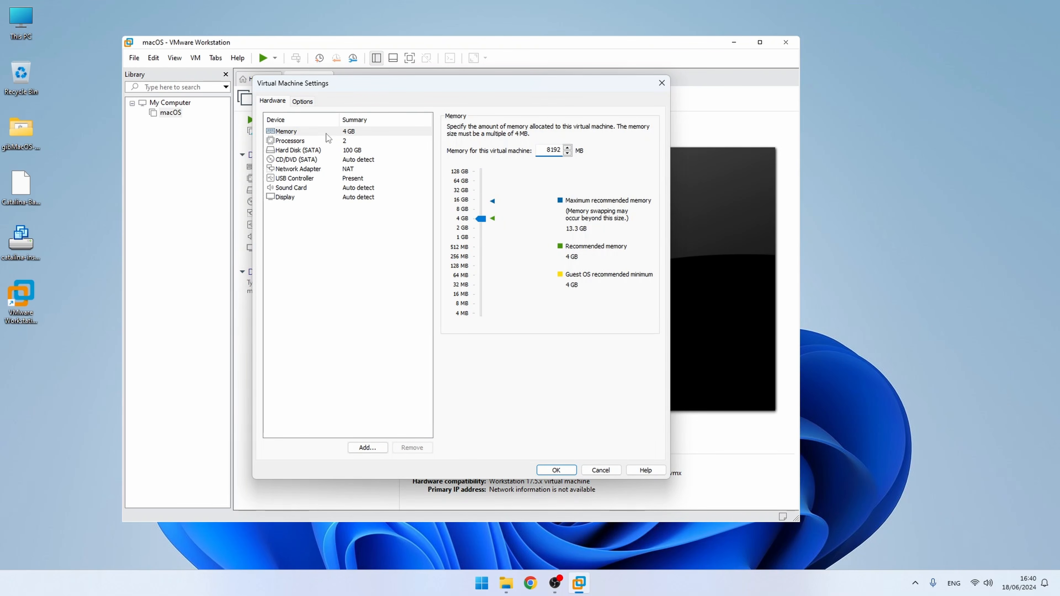
click(332, 141)
click(575, 142)
text(4)
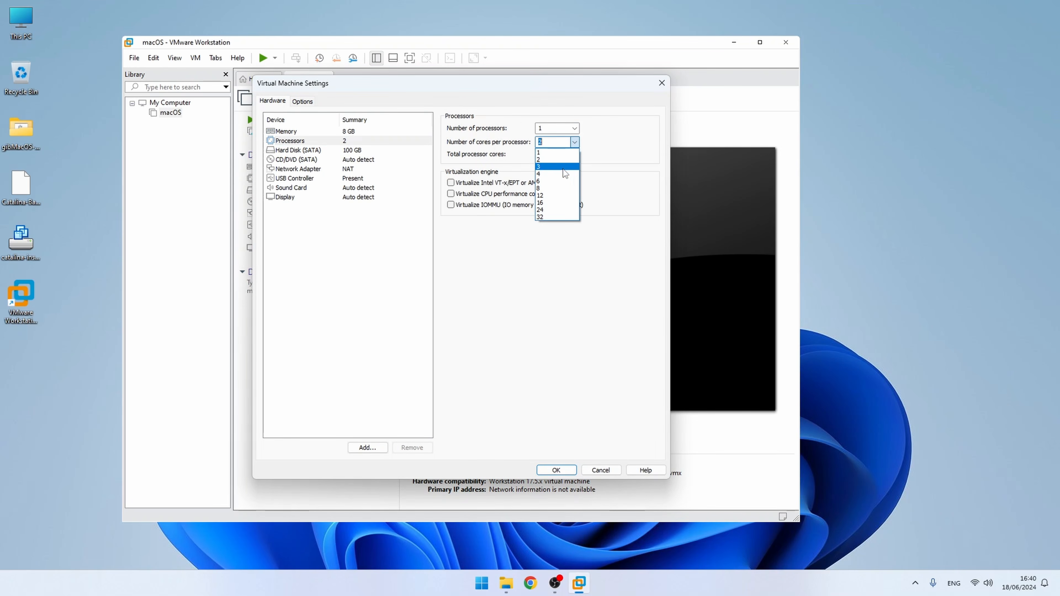
key(shift+Tab)
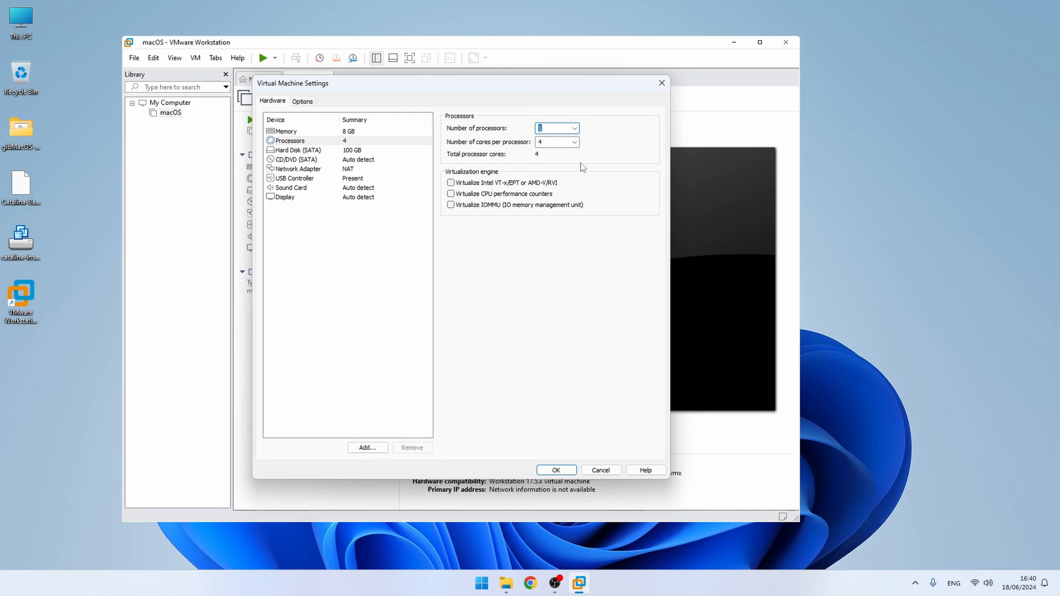
click(380, 151)
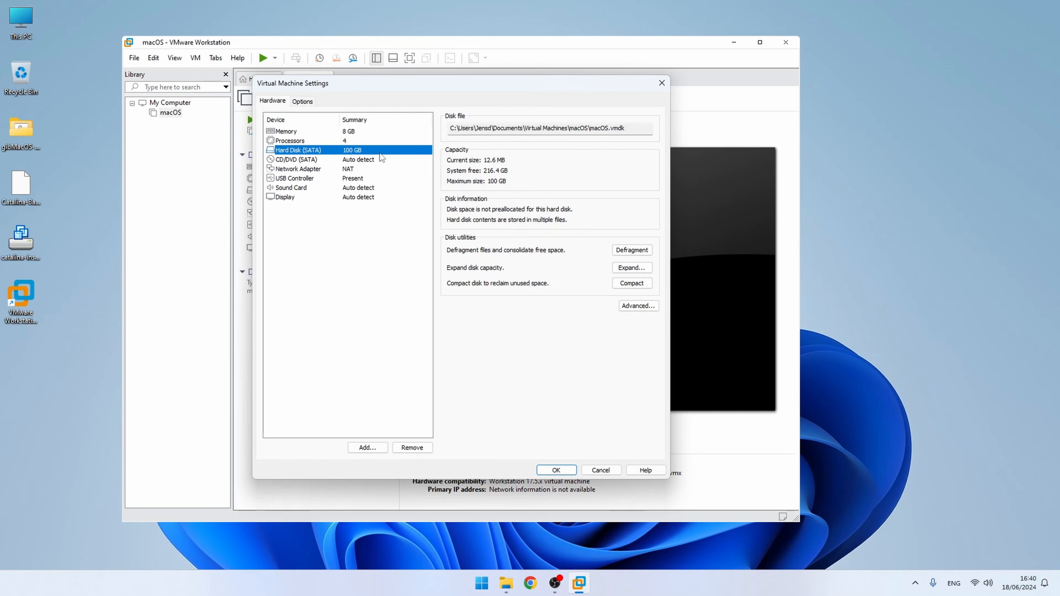
click(367, 447)
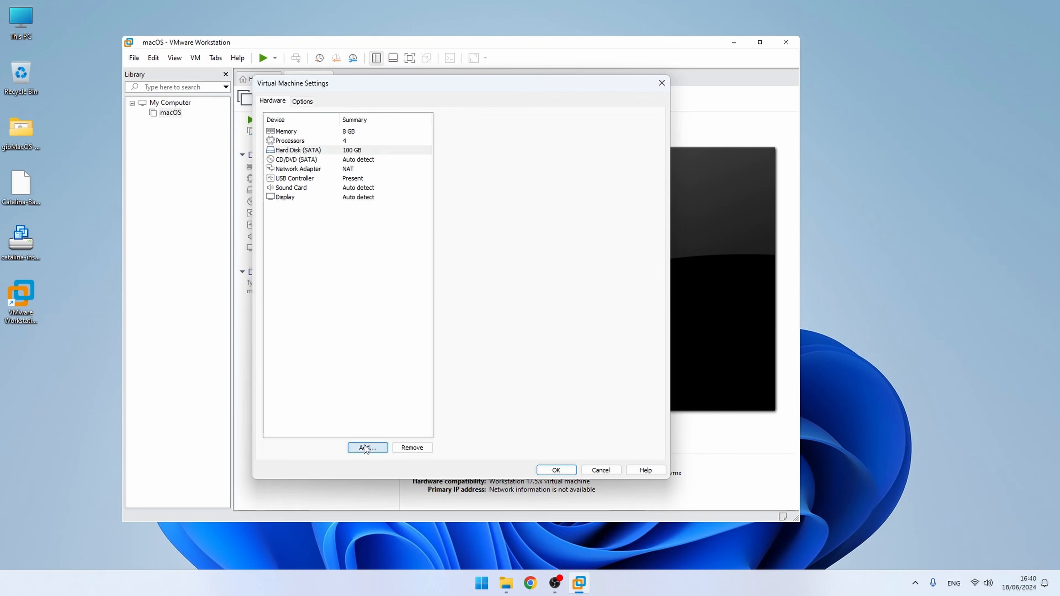
Add a SATA hard disk using an existing virtual disk.
click(517, 390)
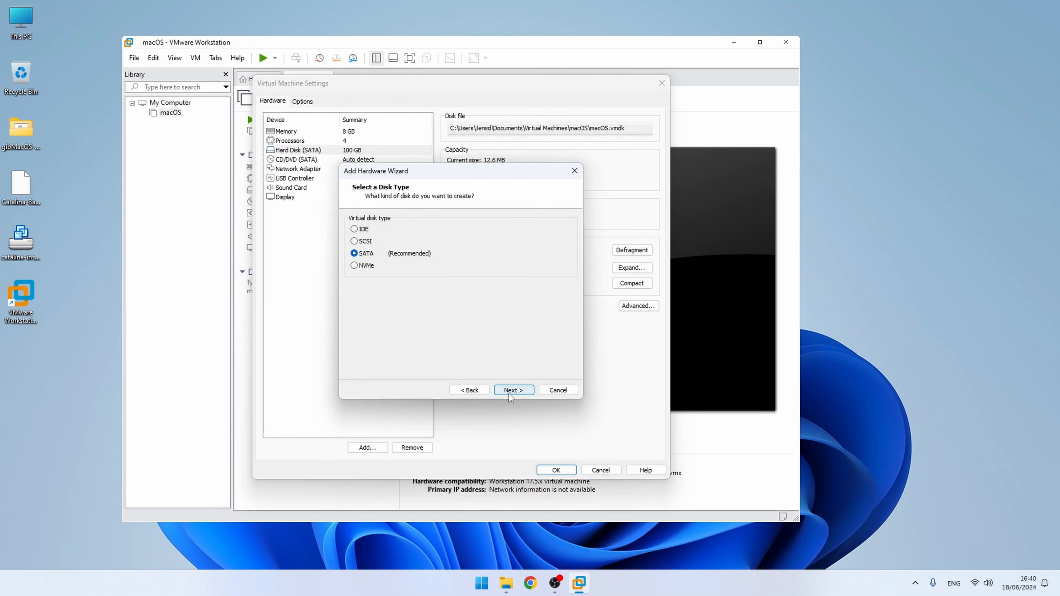
click(508, 391)
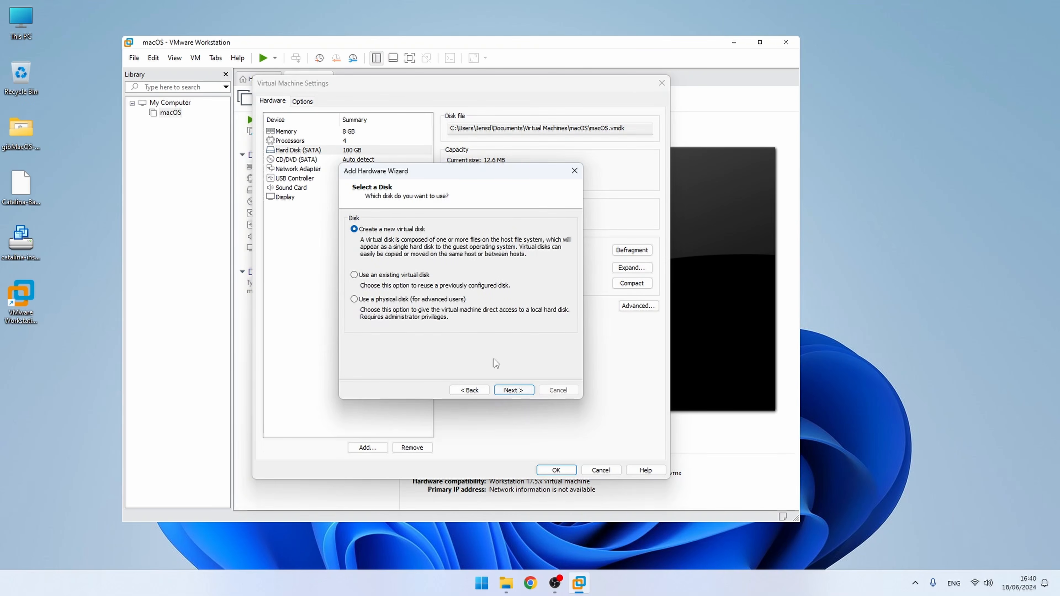
click(384, 276)
click(518, 391)
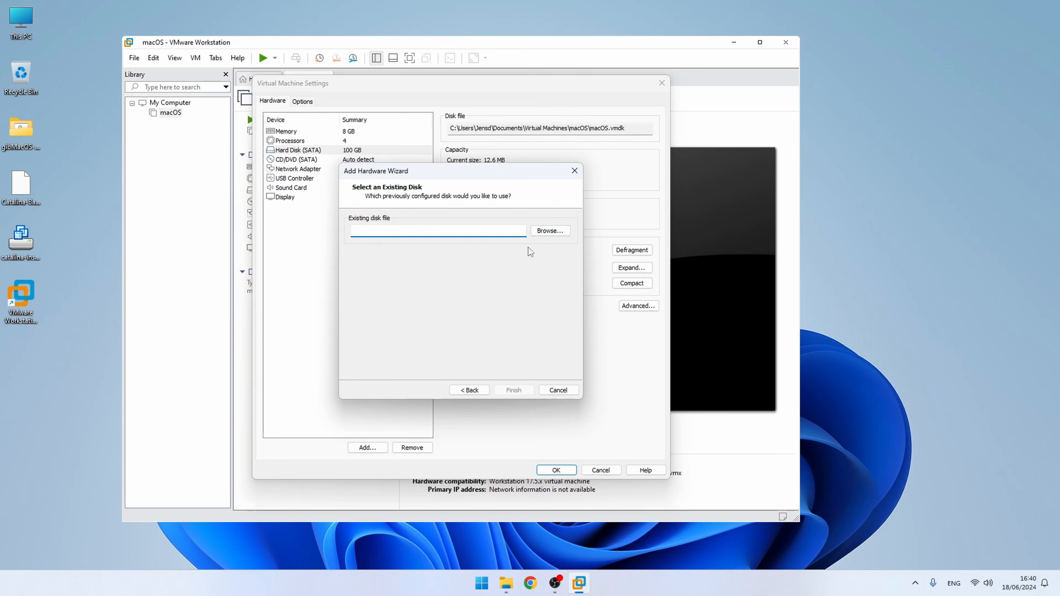
Select Desktop\catalina-installer.vmdk as the disk, answer the format prompt and save the settings.
click(539, 233)
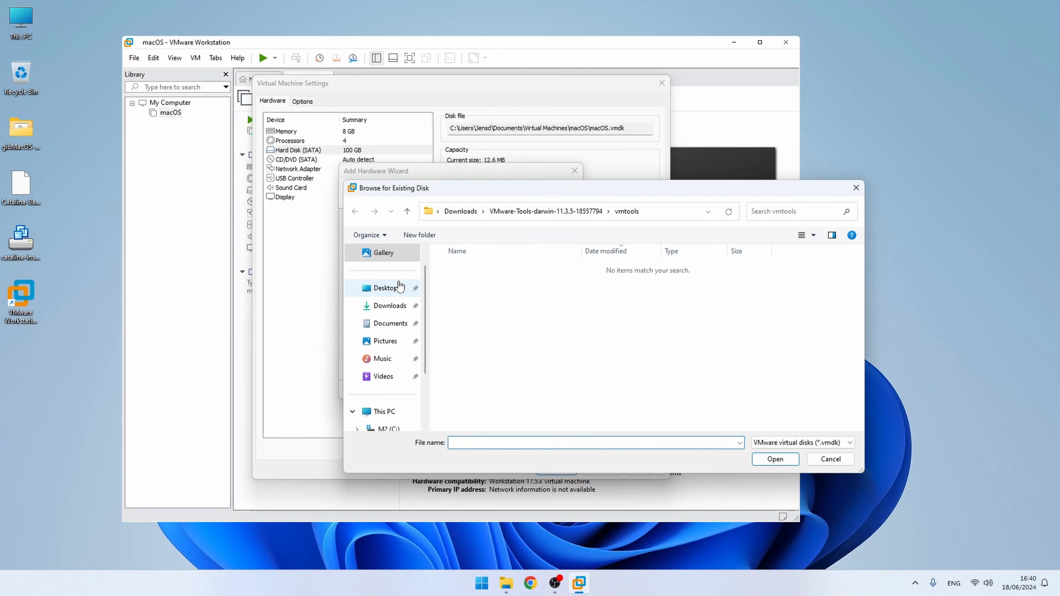
click(386, 288)
click(469, 288)
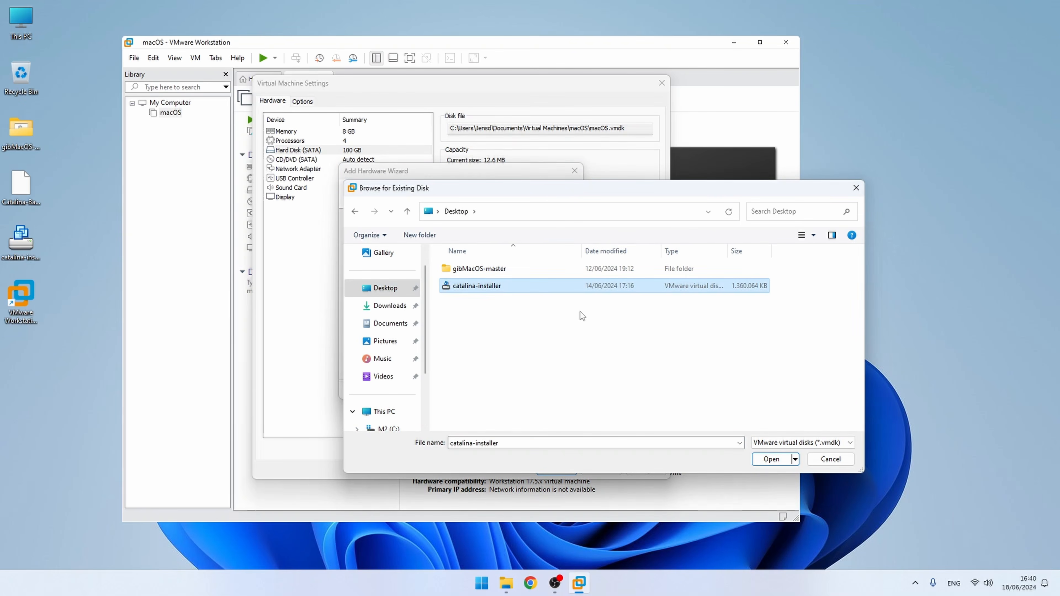
click(769, 459)
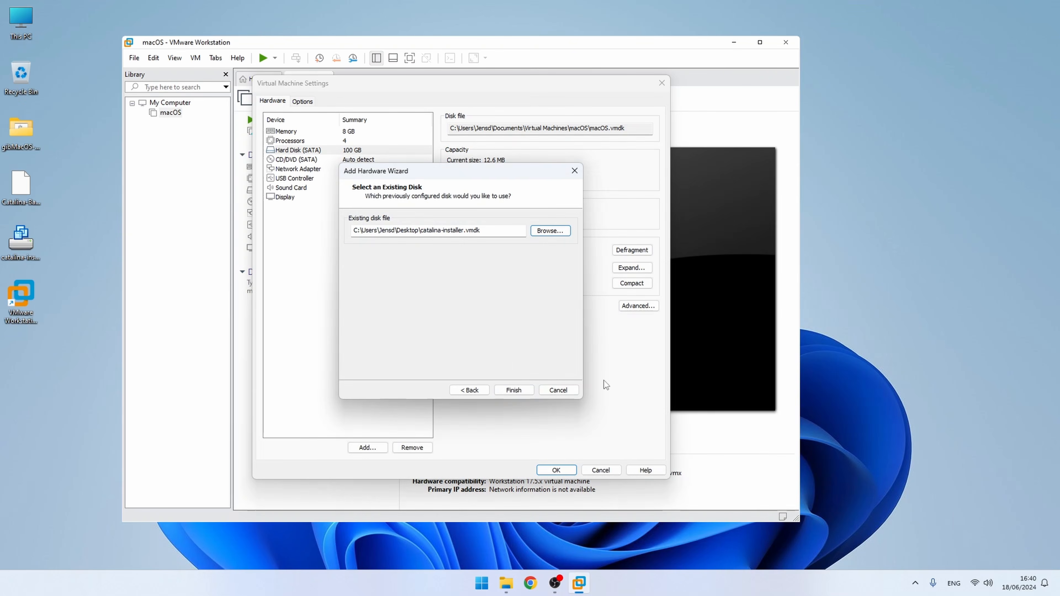
click(508, 390)
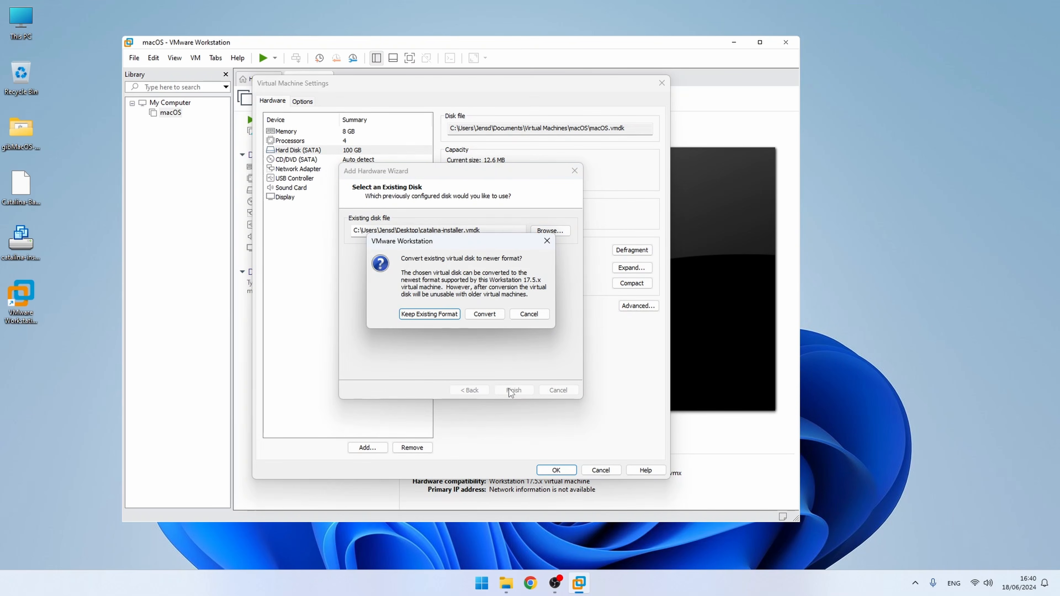
click(434, 314)
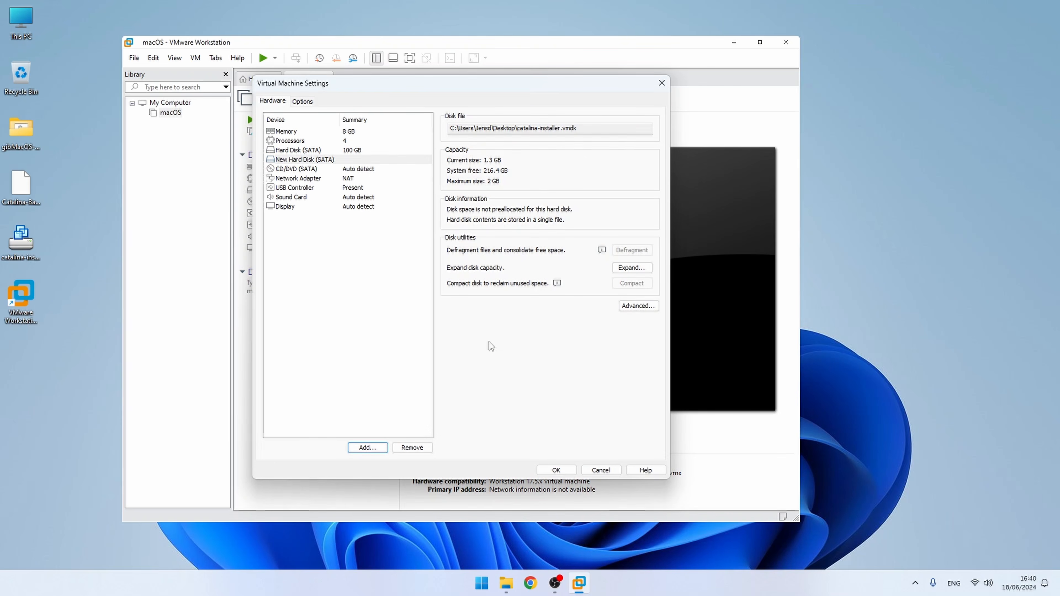
click(551, 471)
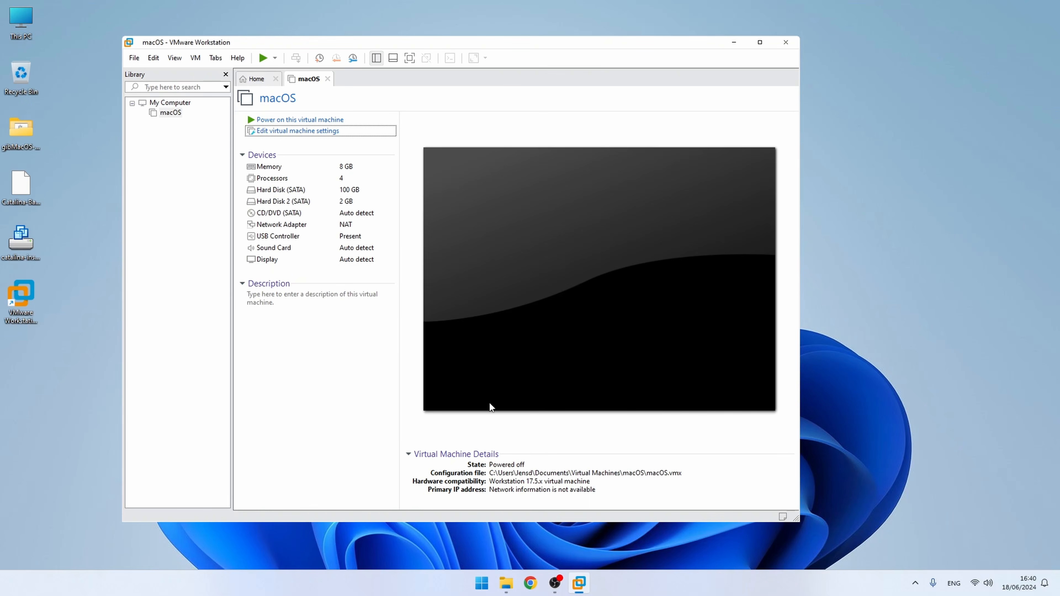
right_click(168, 113)
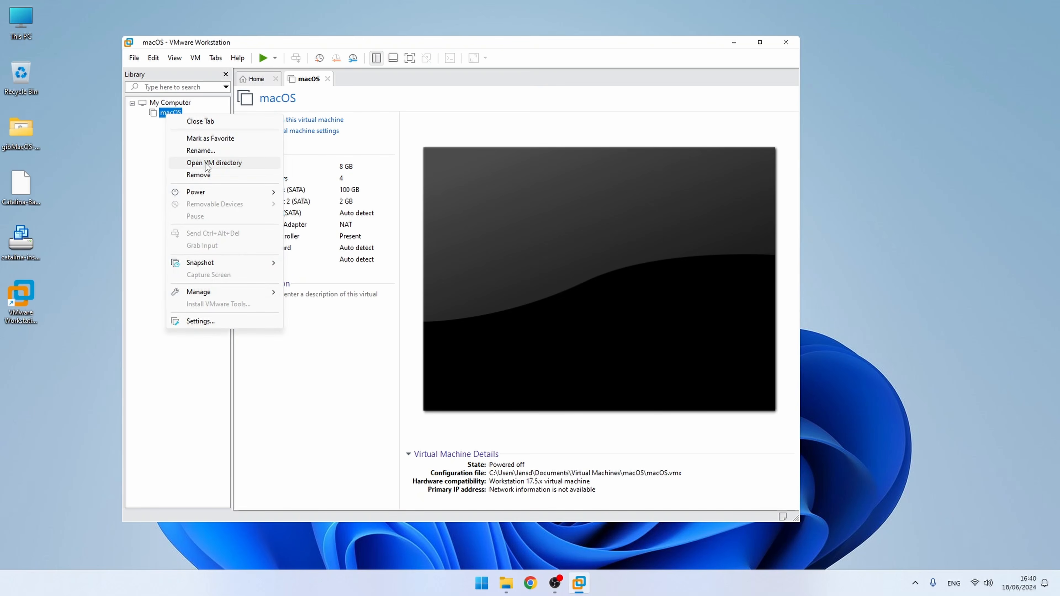
Open the macOS VM's folder and open macOS.vmx in Notepad (Kladblok).
click(214, 162)
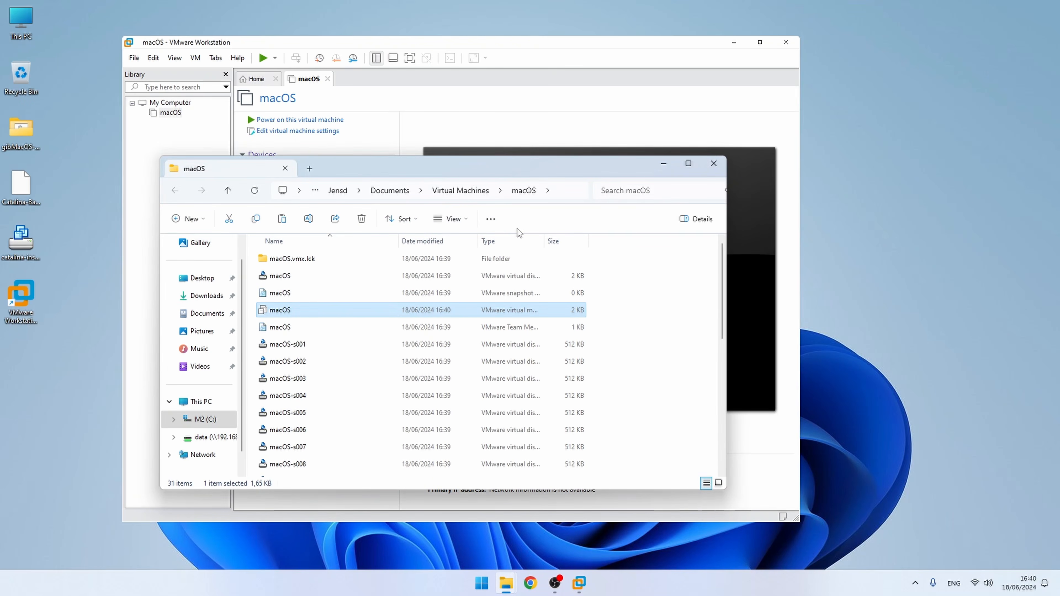
drag(544, 240, 615, 239)
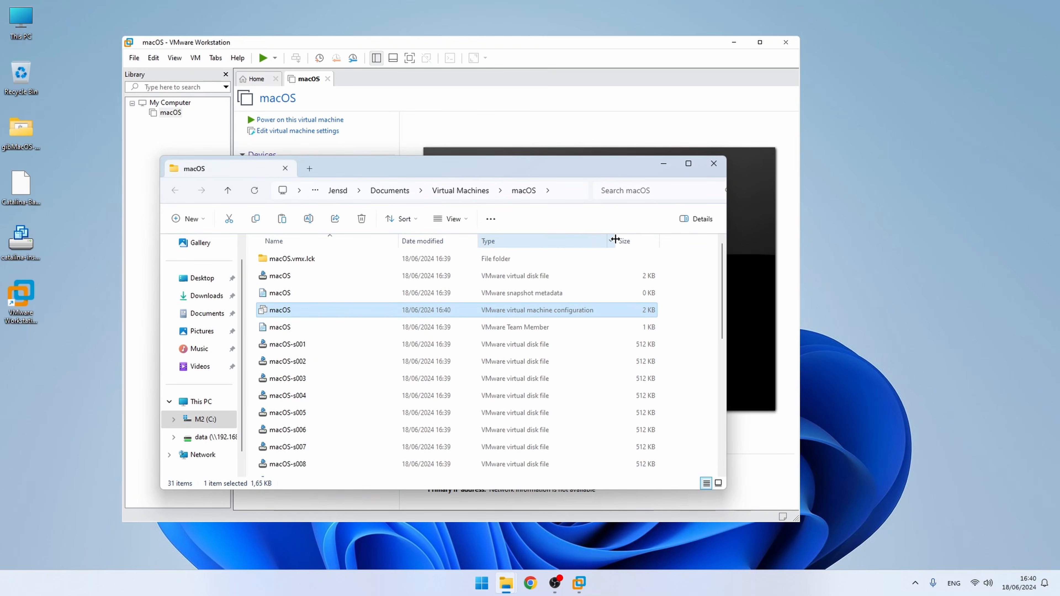
drag(385, 165, 563, 82)
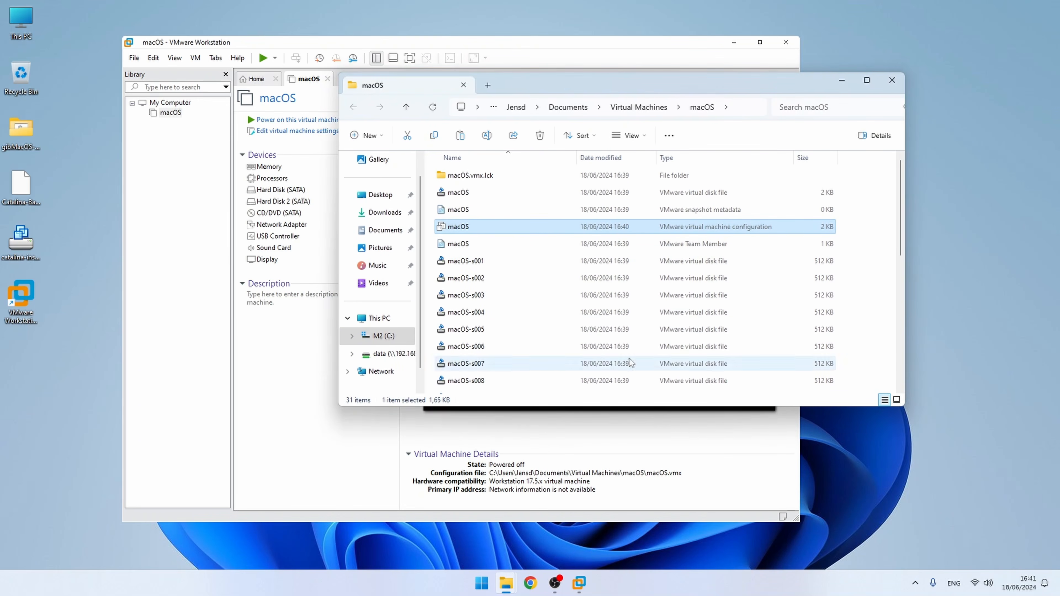
right_click(481, 227)
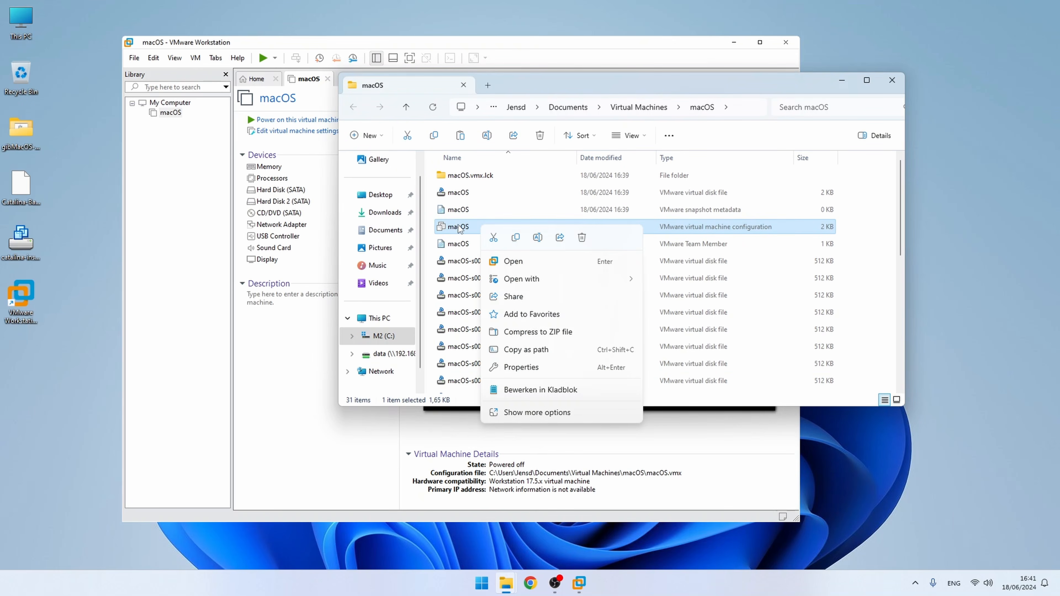
mouse_move(537, 280)
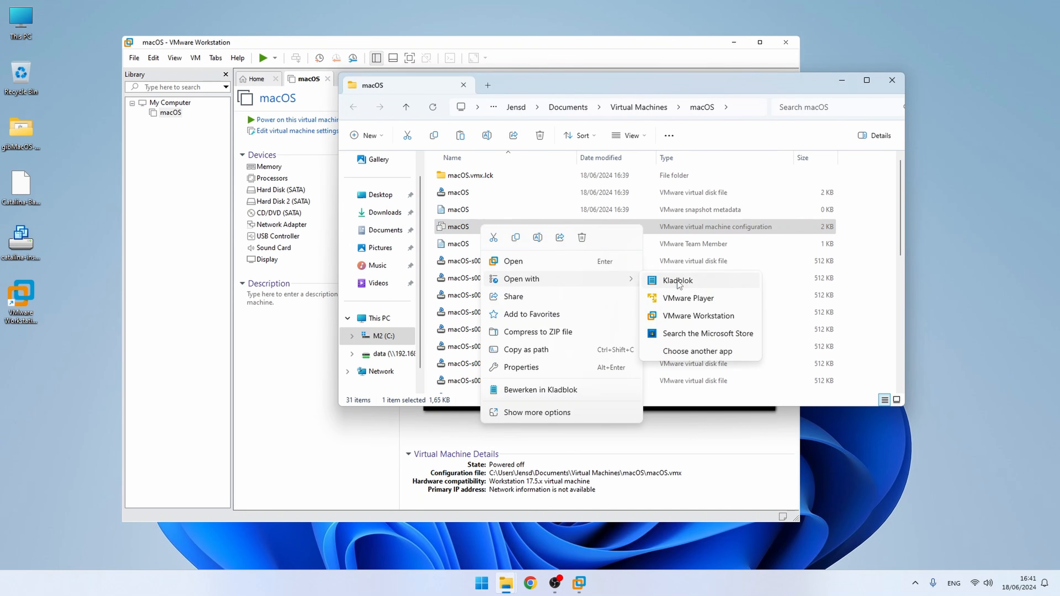
click(679, 281)
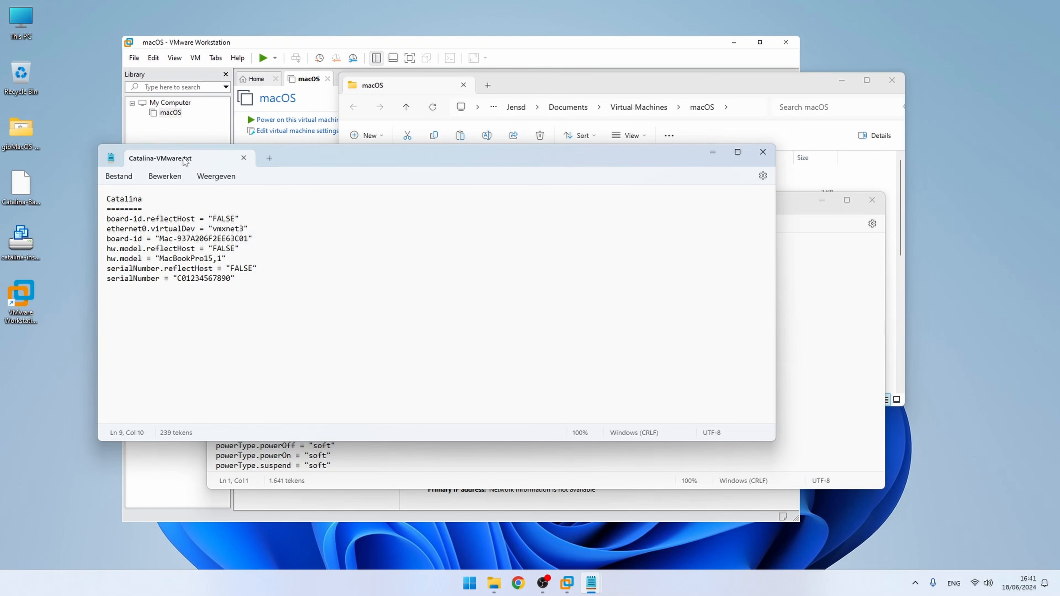
Place Catalina-VMware.txt and macOS.vmx side by side, and set board-id.reflectHost to FALSE.
key(super+Left)
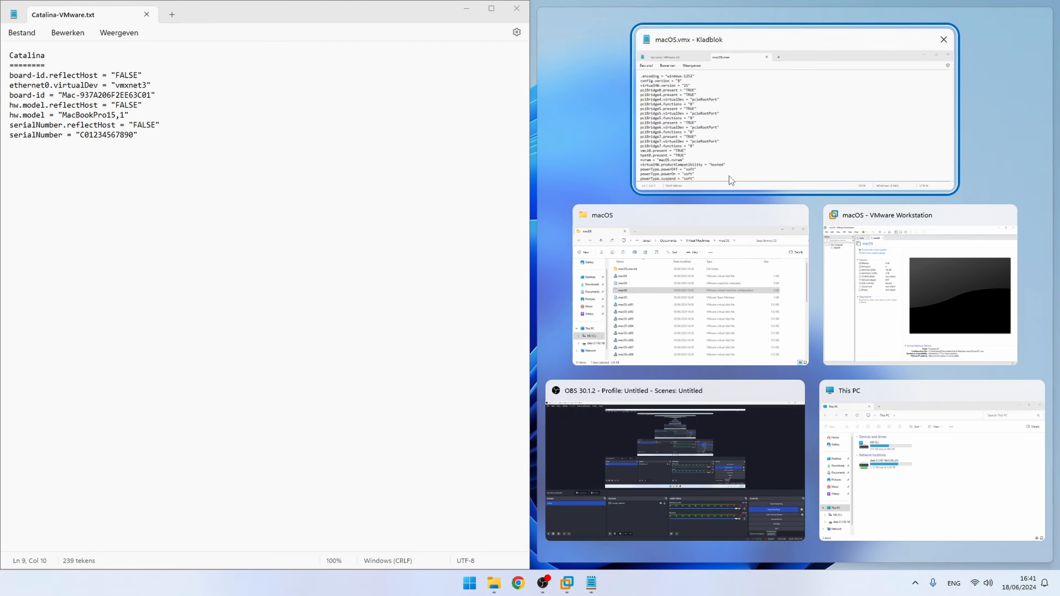
click(729, 180)
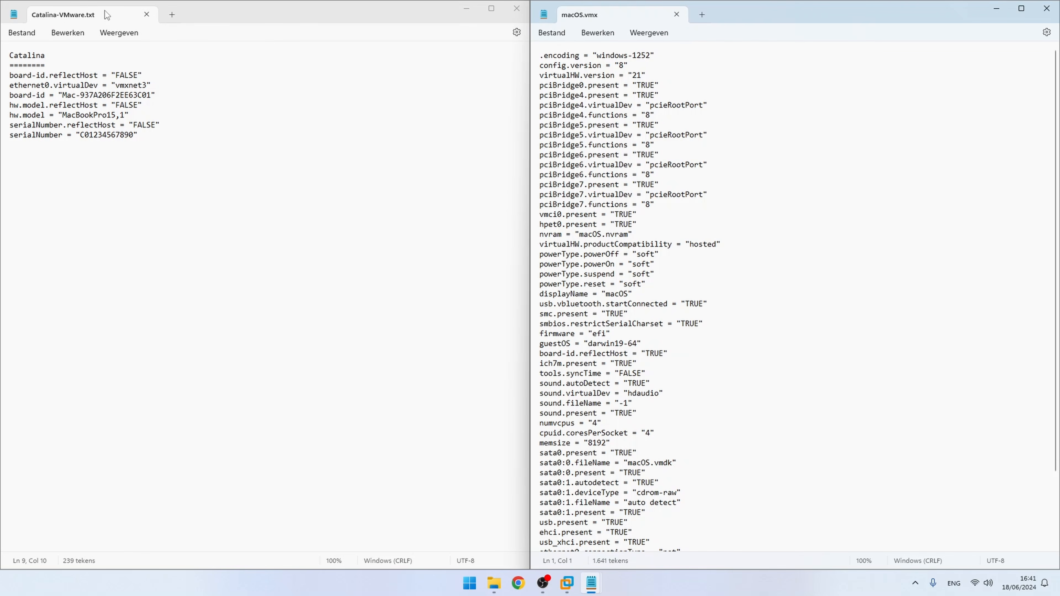
click(359, 117)
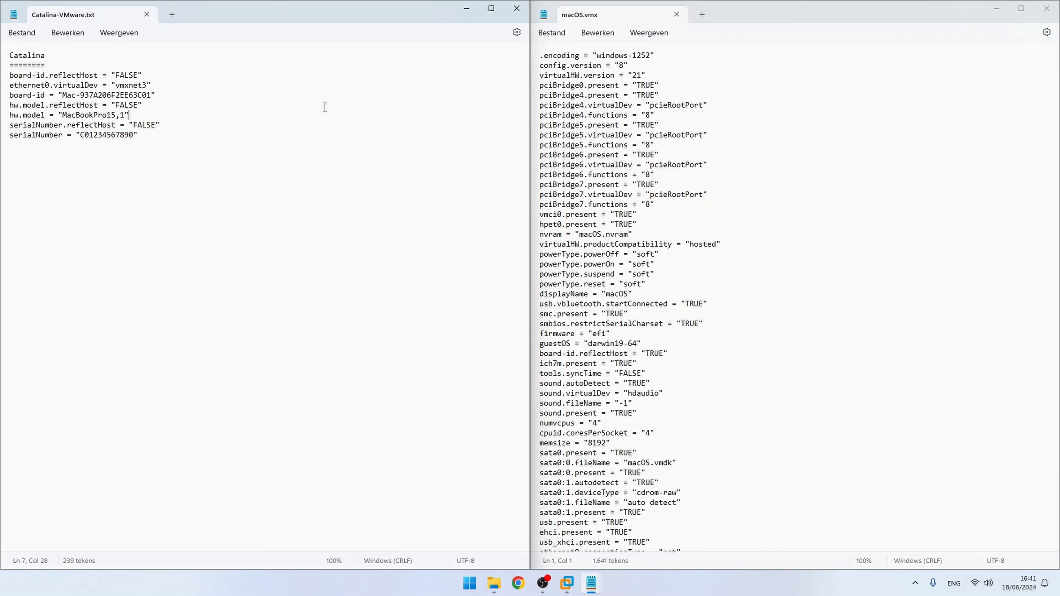
drag(98, 75, 5, 81)
key(ctrl+c)
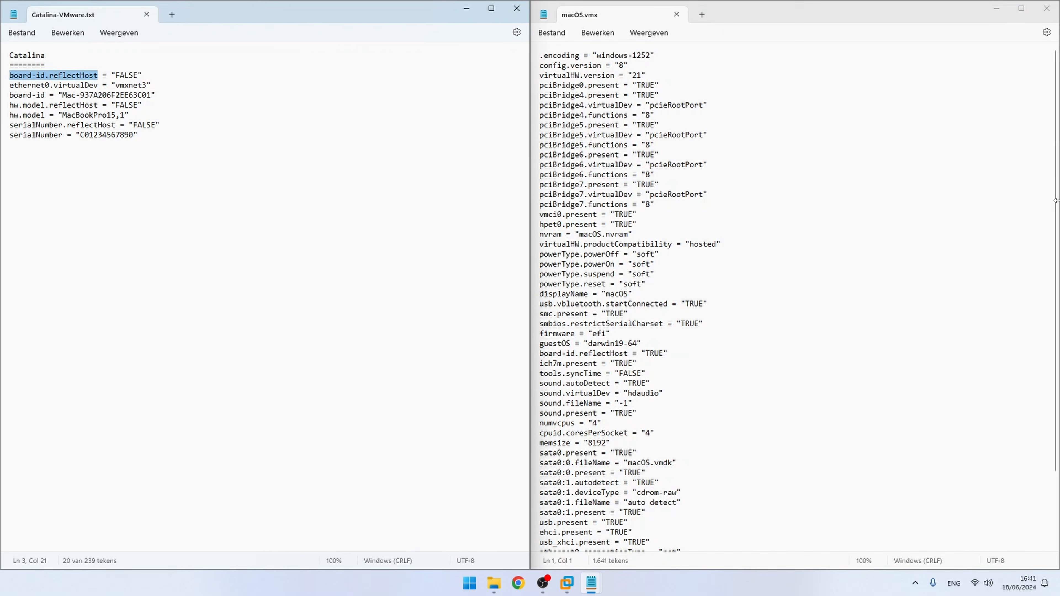
click(835, 216)
key(ctrl+f)
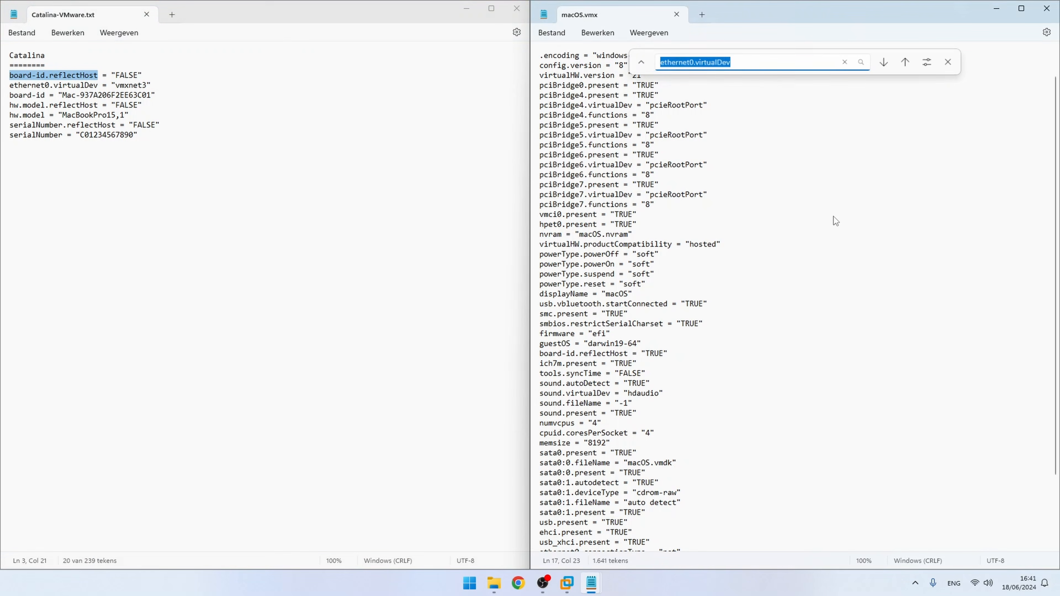
key(ctrl+v)
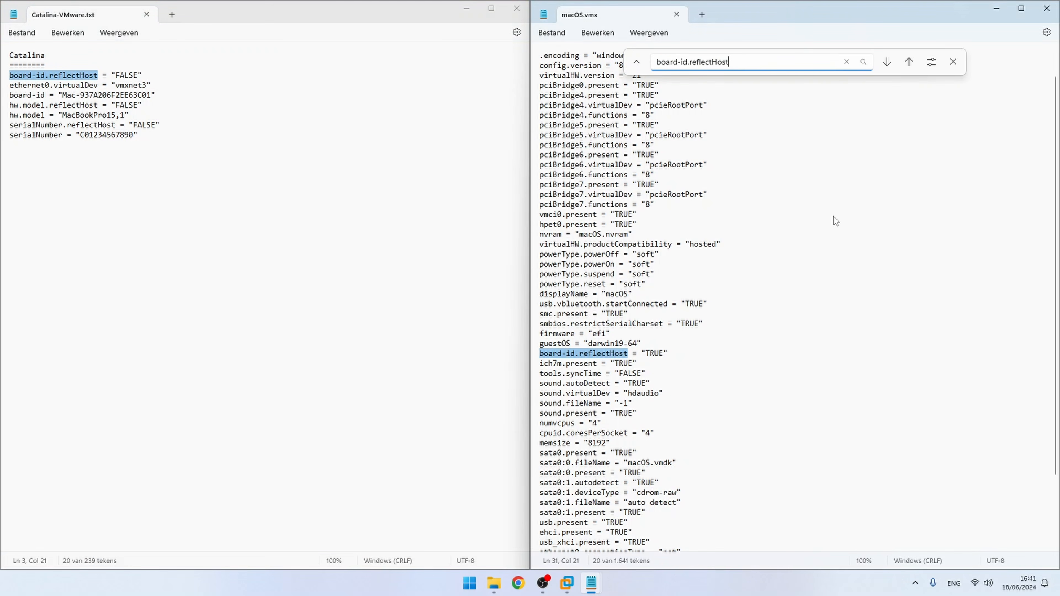
double_click(654, 354)
text(FALS)
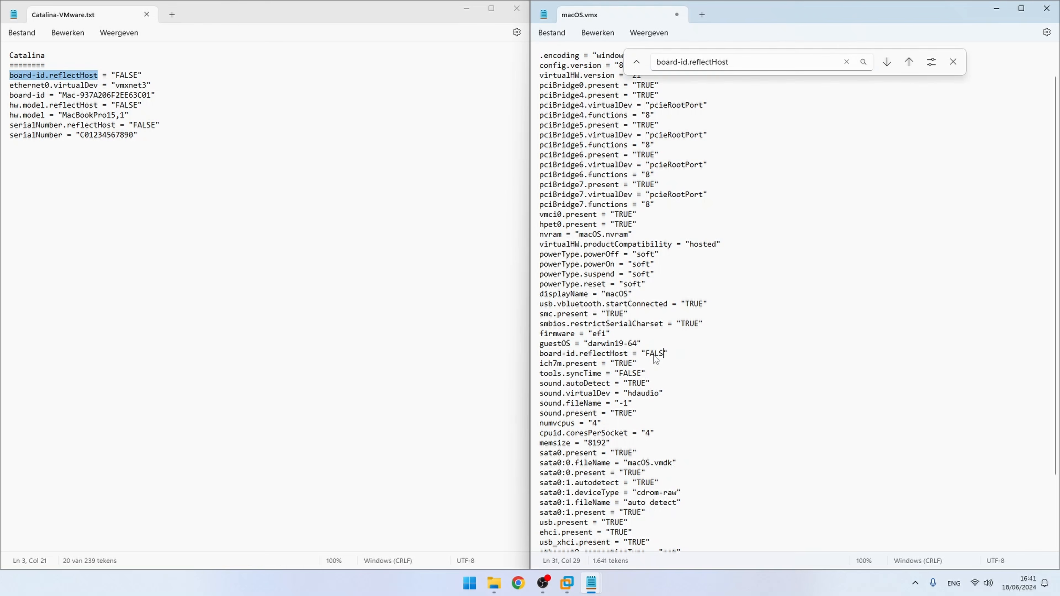
text(E)
Change the ethernet0 adapter type from e1000e to vmxnet3 in macOS.vmx.
click(735, 63)
key(ctrl+a)
text(ethernet0)
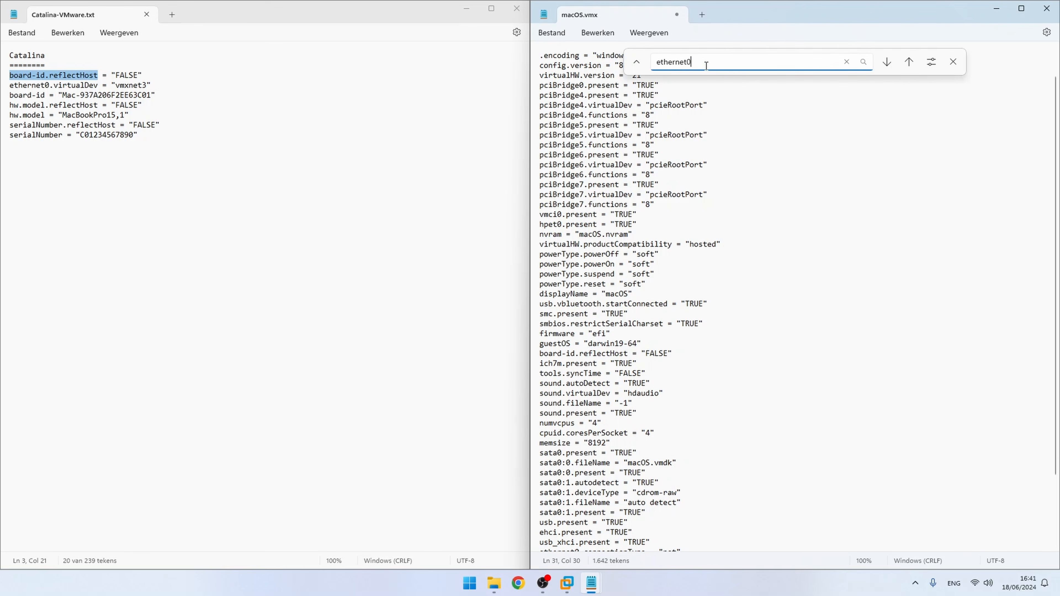
key(Return)
scroll(710, 383, down, 3)
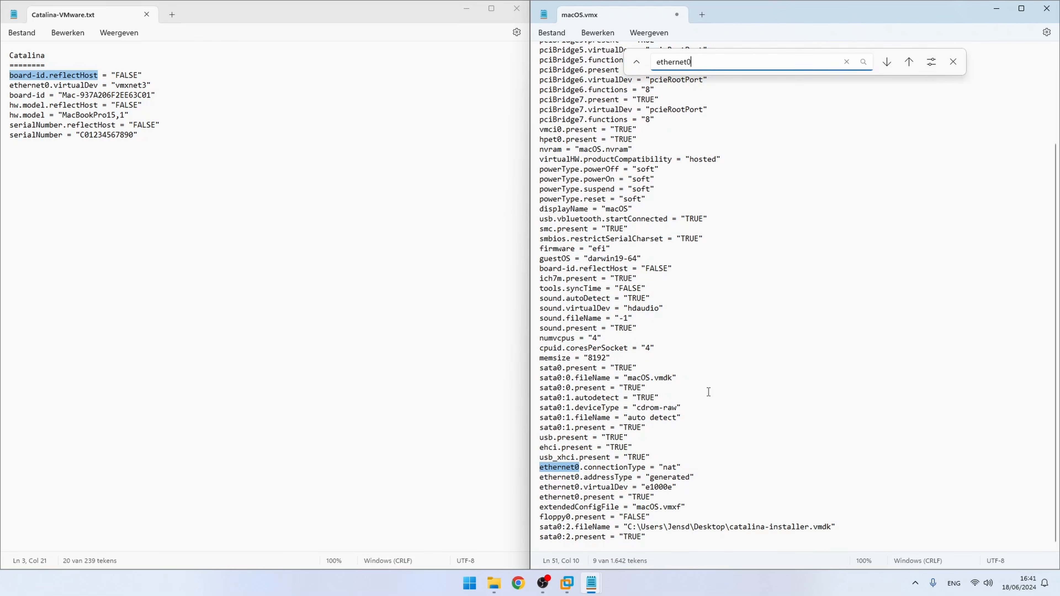
double_click(664, 488)
text(vmxnet3)
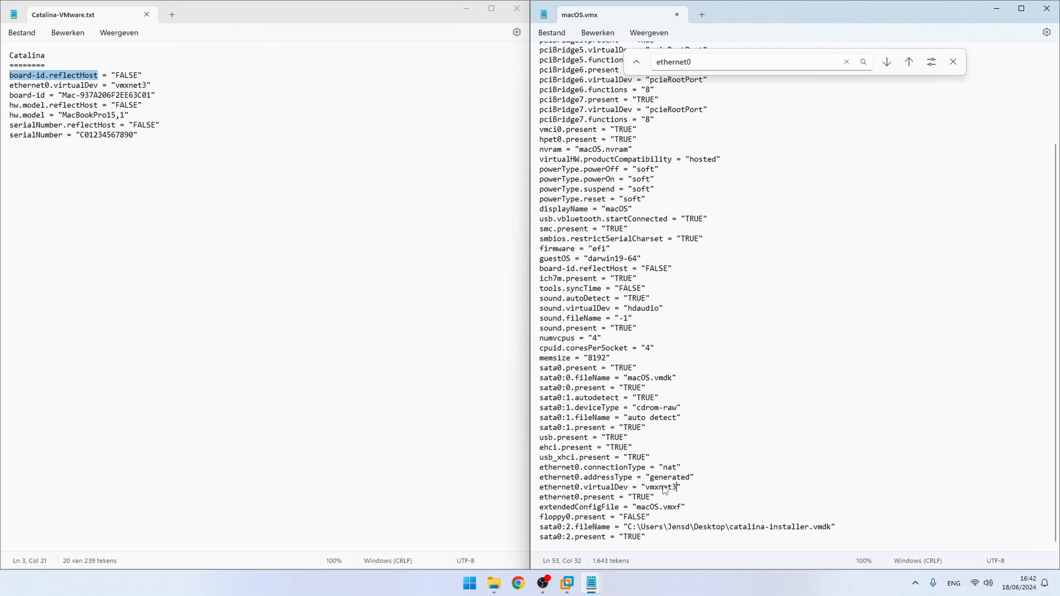
Copy the board-id, model and serial lines from the Catalina notes to the end of macOS.vmx.
drag(167, 135, 9, 99)
key(ctrl+c)
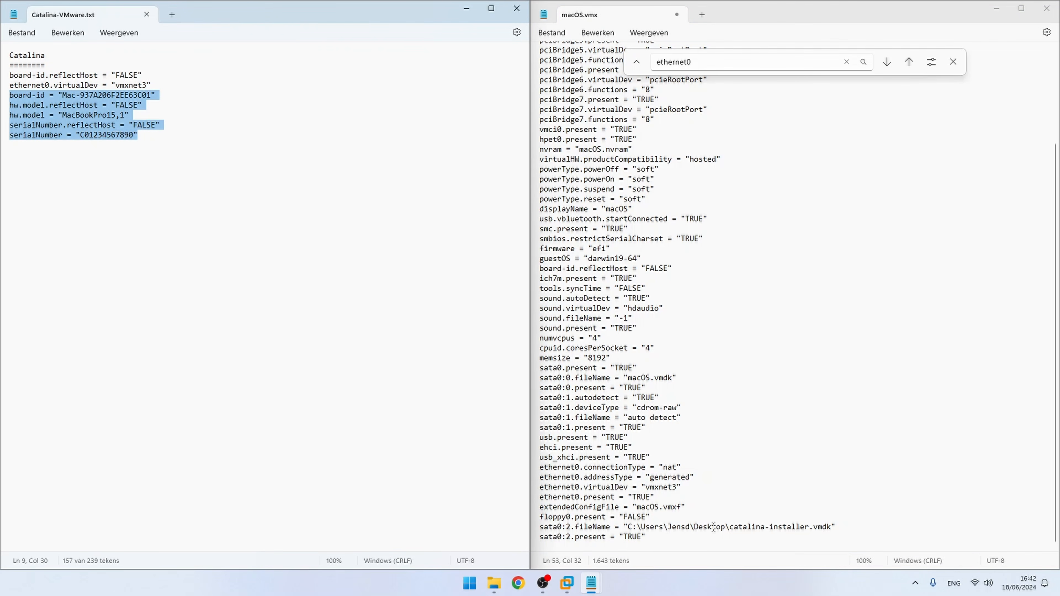
click(688, 541)
key(Return)
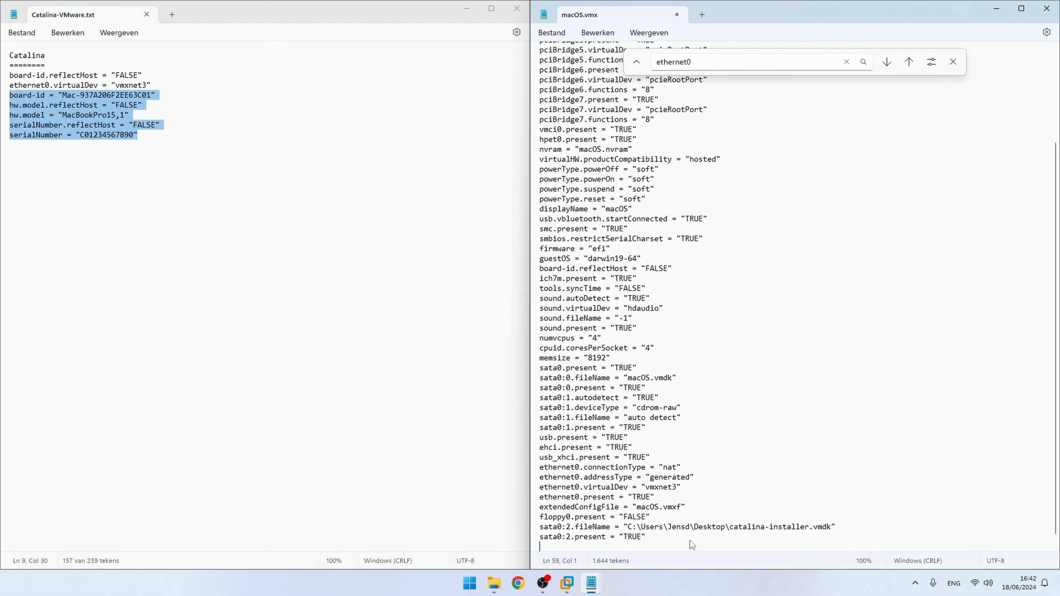
key(ctrl+v)
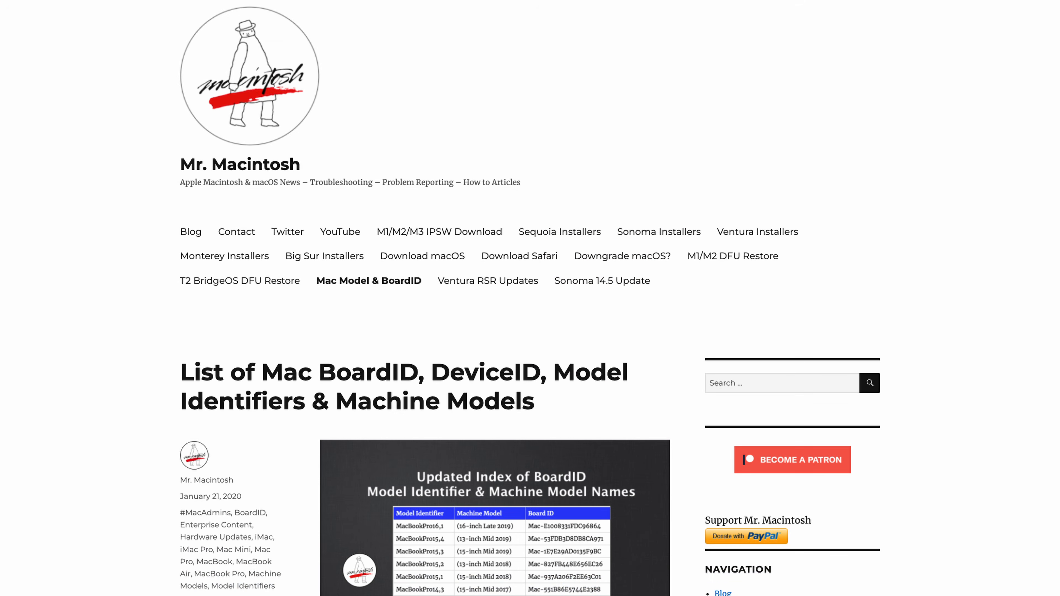
Check the MacBookPro15,1 board ID in the Mr. Macintosh model list, then close macOS.vmx.
scroll(530, 298, down, 20)
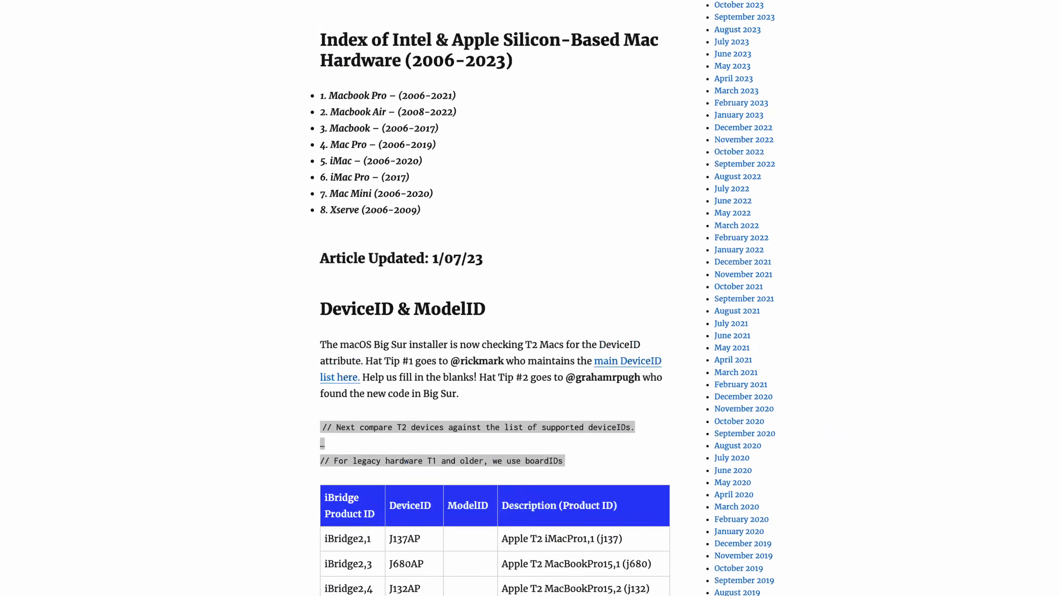
scroll(530, 298, down, 20)
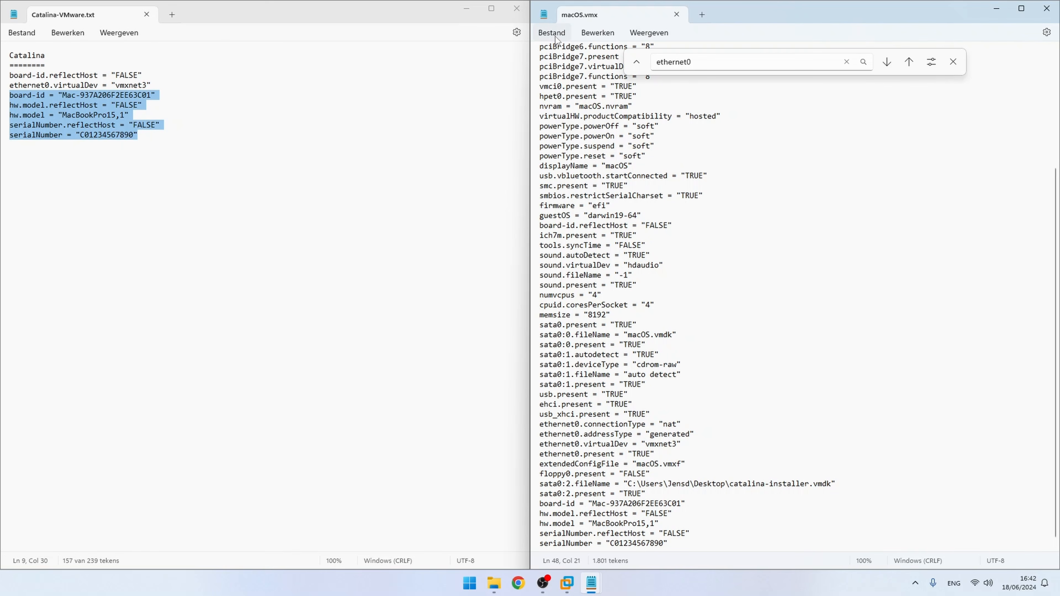
click(676, 15)
Close the Catalina notes and VM folder, then boot the macOS VM to recovery without reconnecting sata0:1.
click(517, 9)
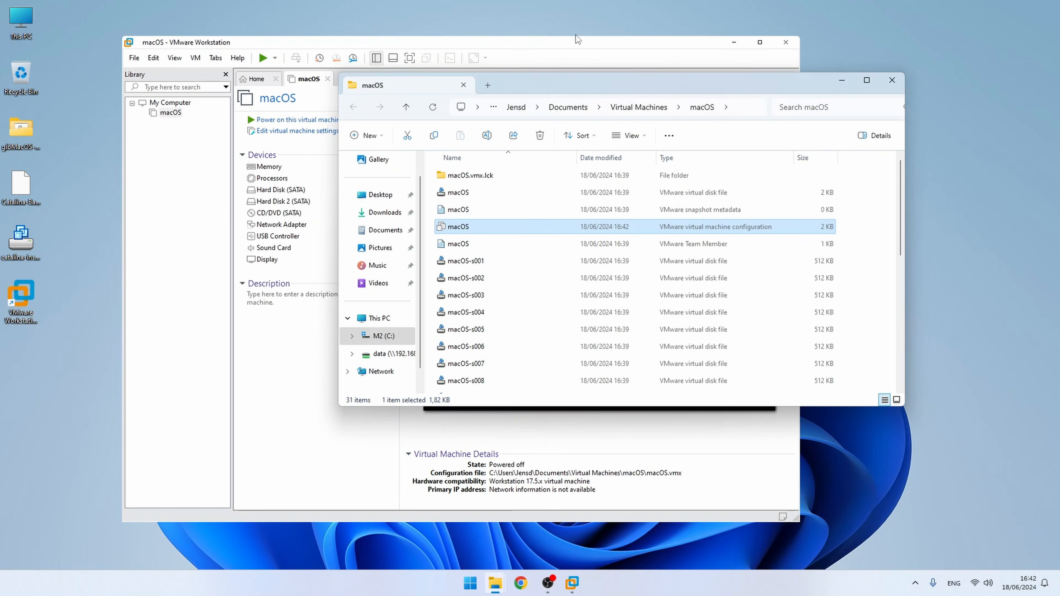
click(892, 80)
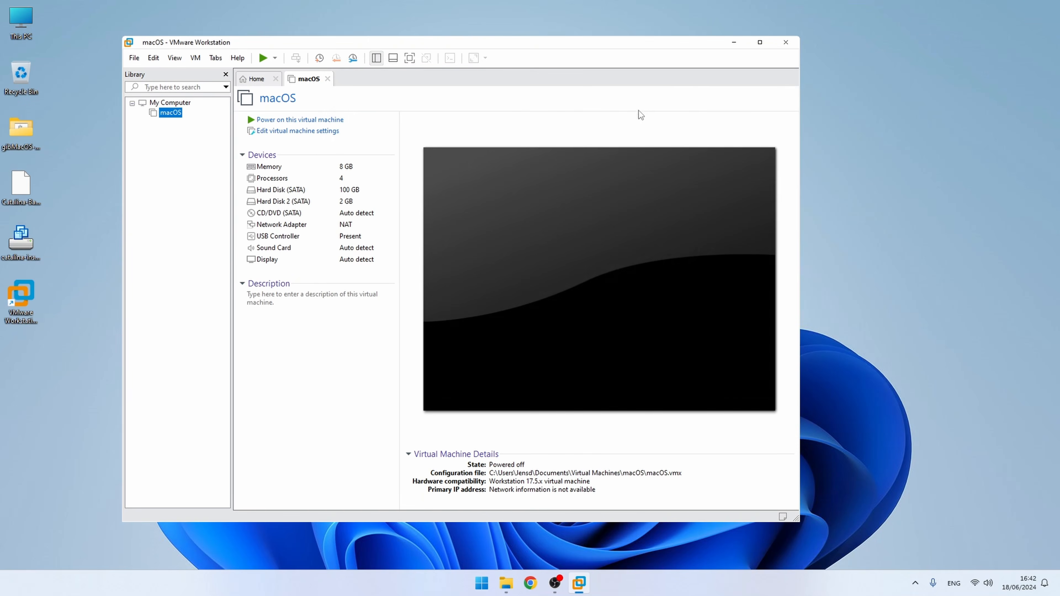
click(346, 121)
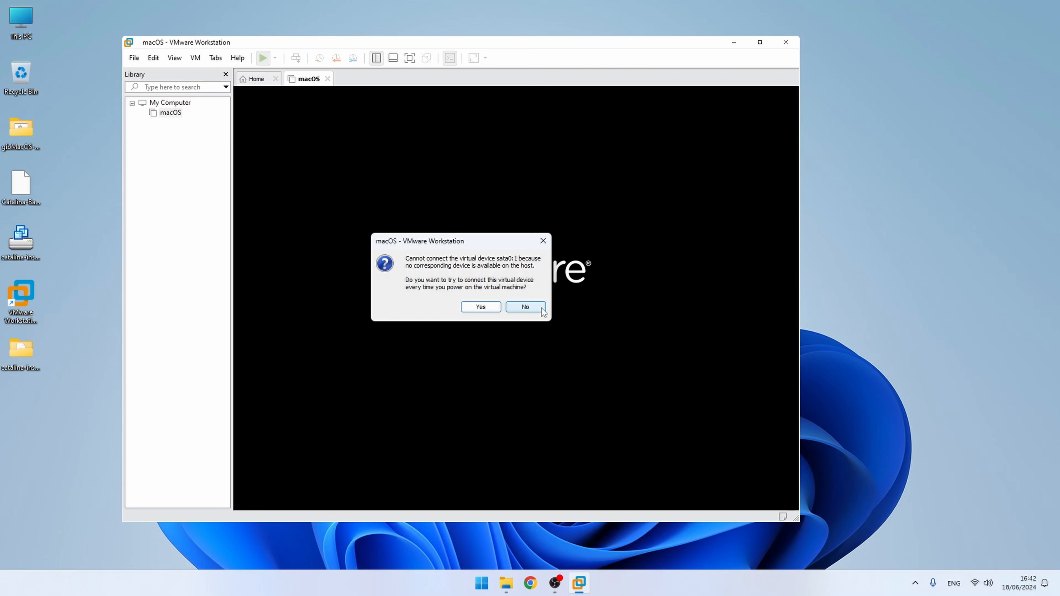
click(525, 307)
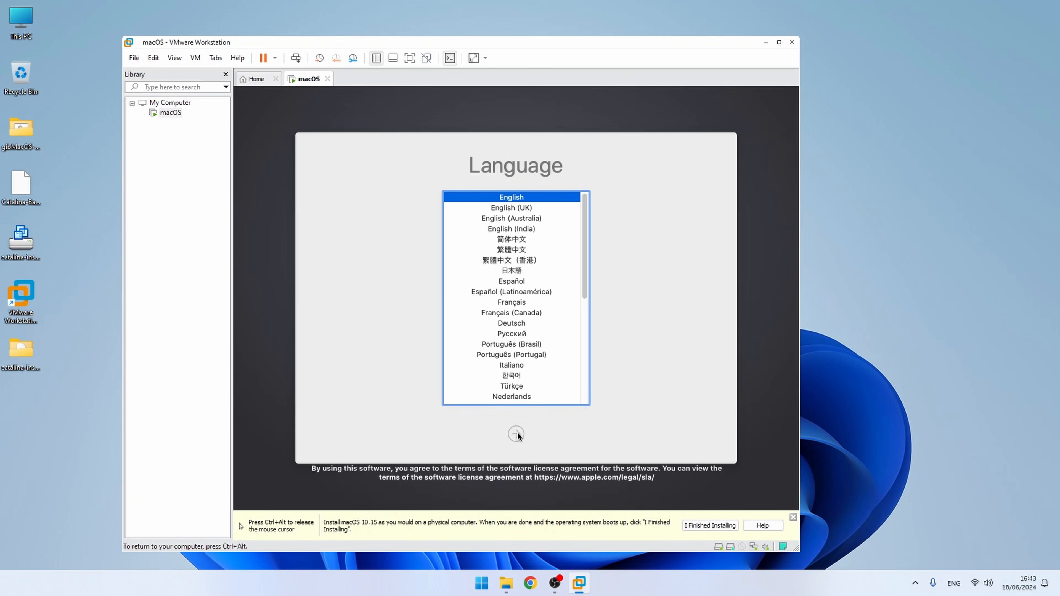
click(518, 431)
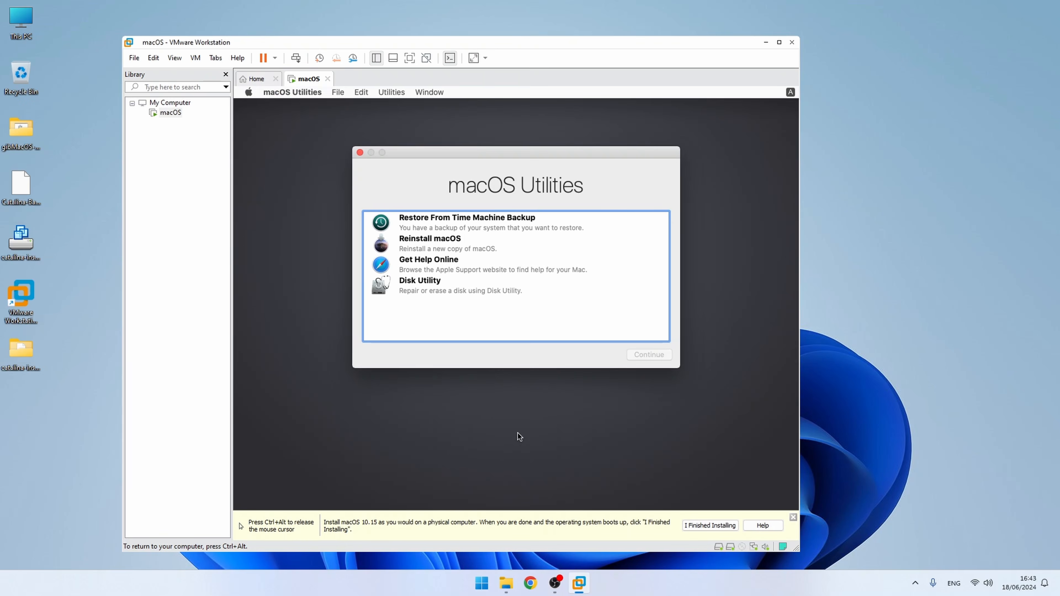
Open Disk Utility, show all devices, and select the uninitialized 107.37 GB VMware virtual disk.
click(459, 291)
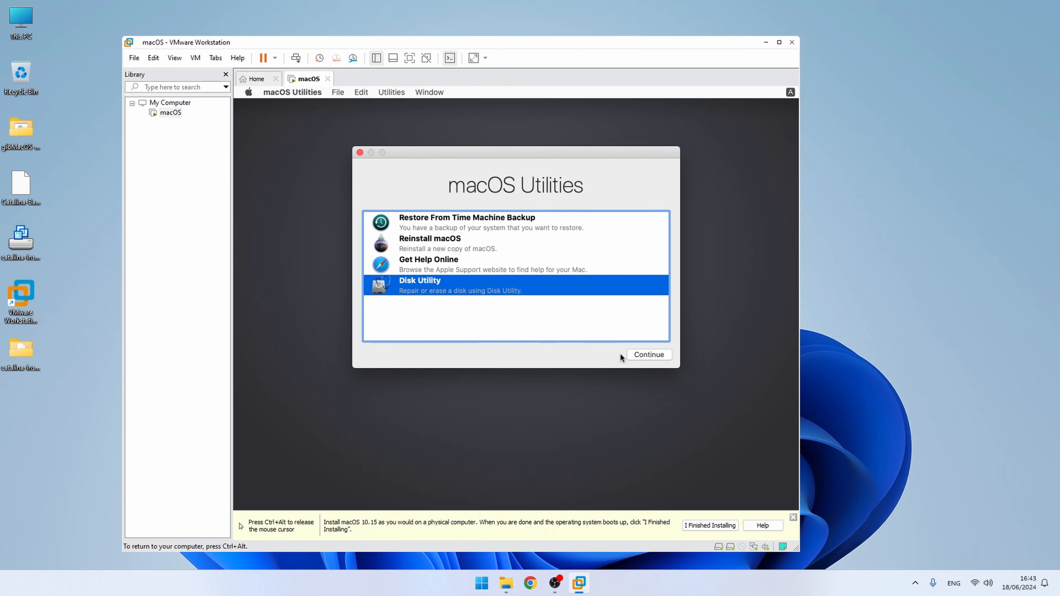
click(667, 355)
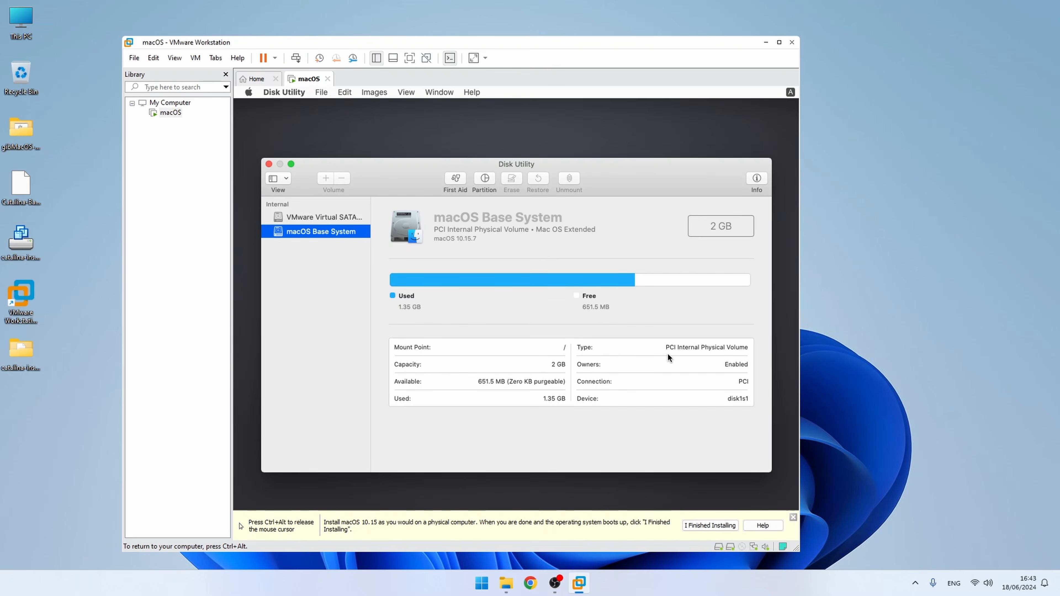
click(287, 178)
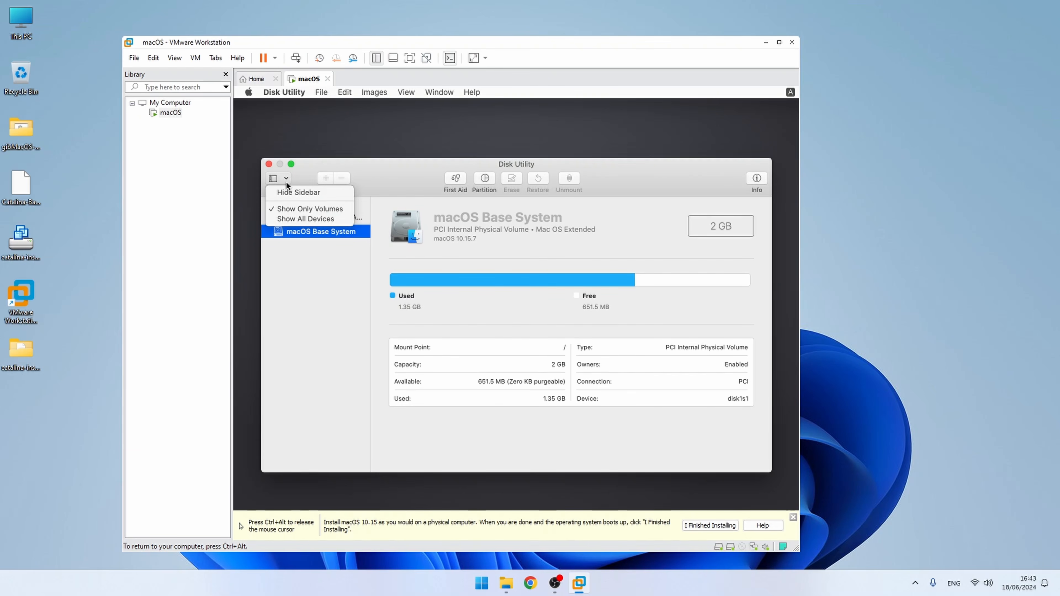
click(292, 219)
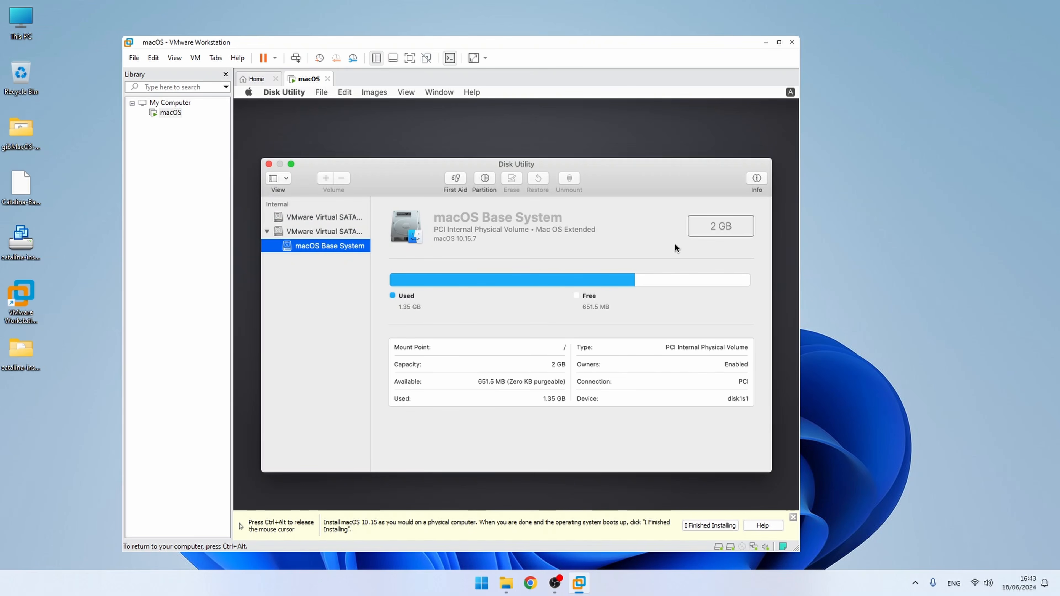
key(ctrl+alt)
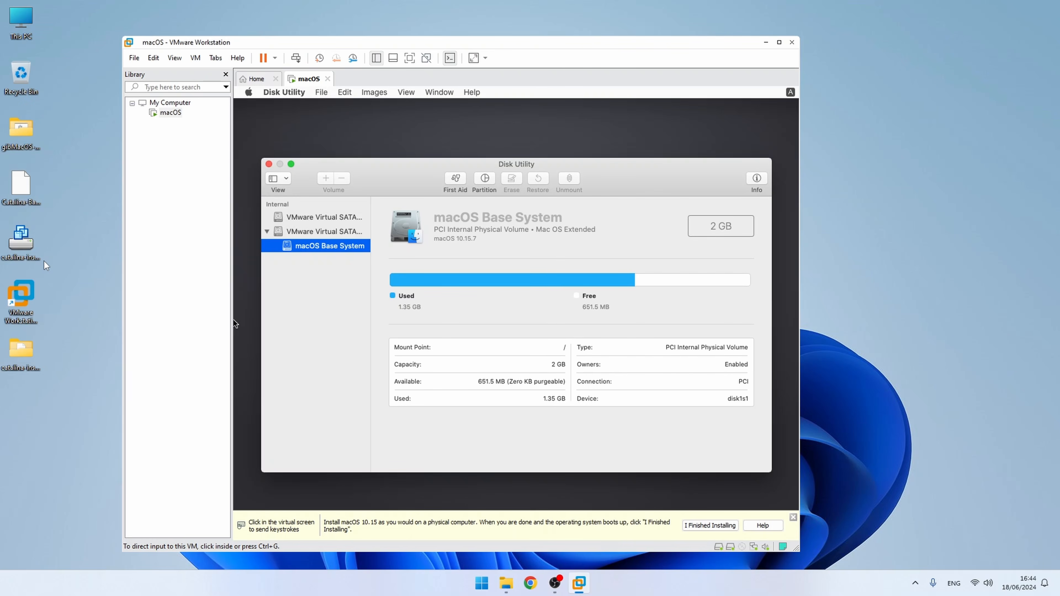
click(233, 320)
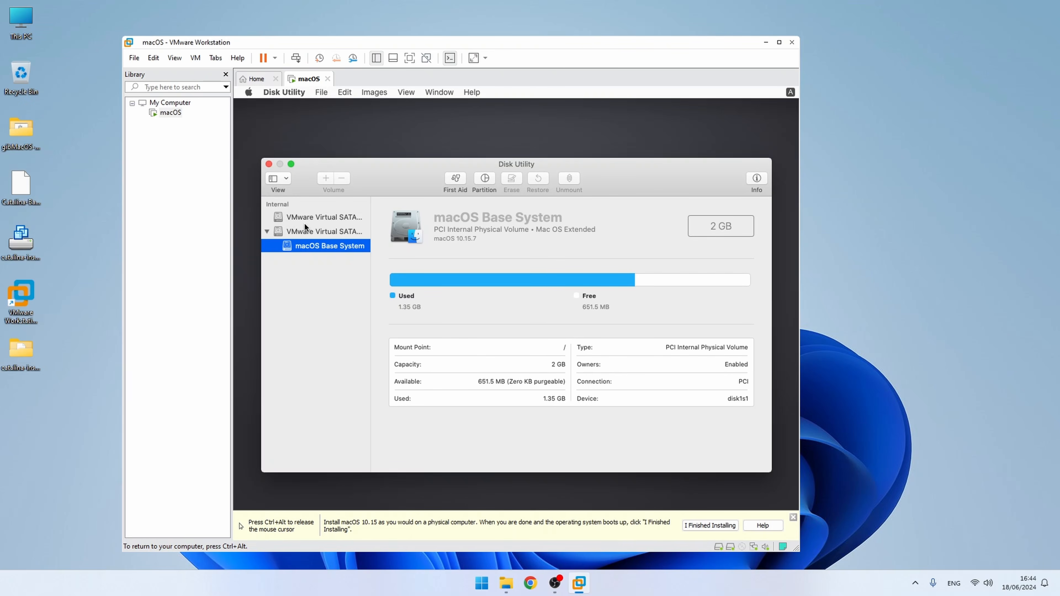
click(309, 217)
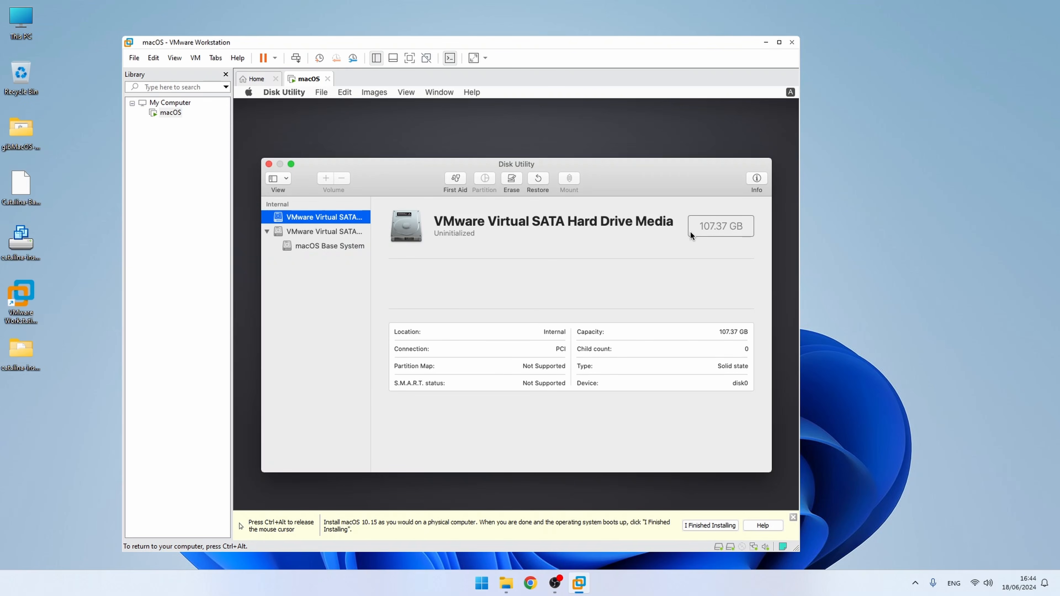
Erase the 107.37 GB disk under the name macOS, close Disk Utility, and choose Reinstall macOS.
click(512, 179)
text(macOS)
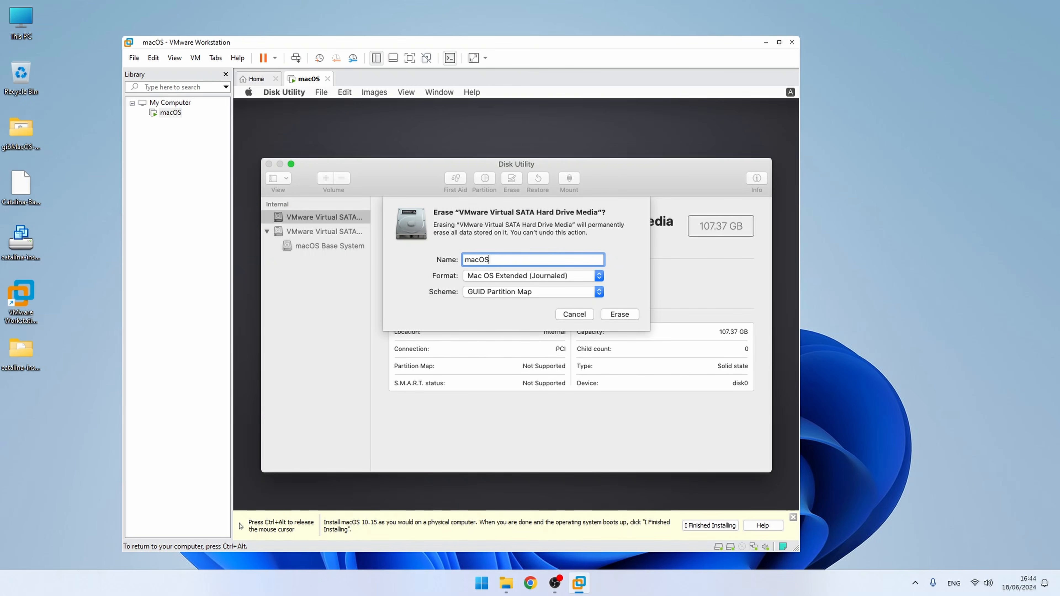
key(Tab)
key(Tab)
key(Tab)
key(Tab)
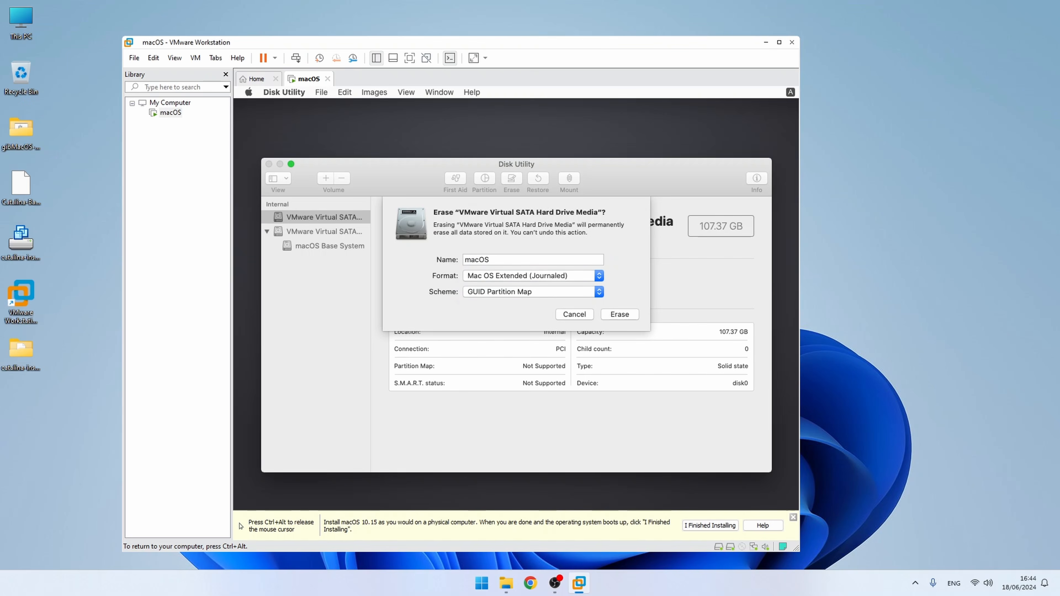
click(621, 313)
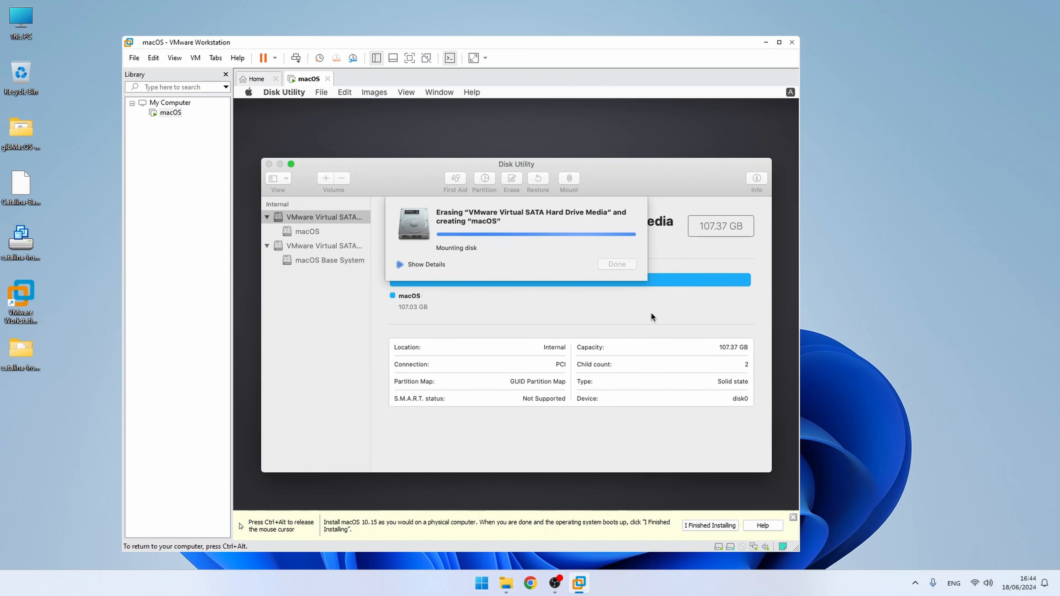
click(618, 264)
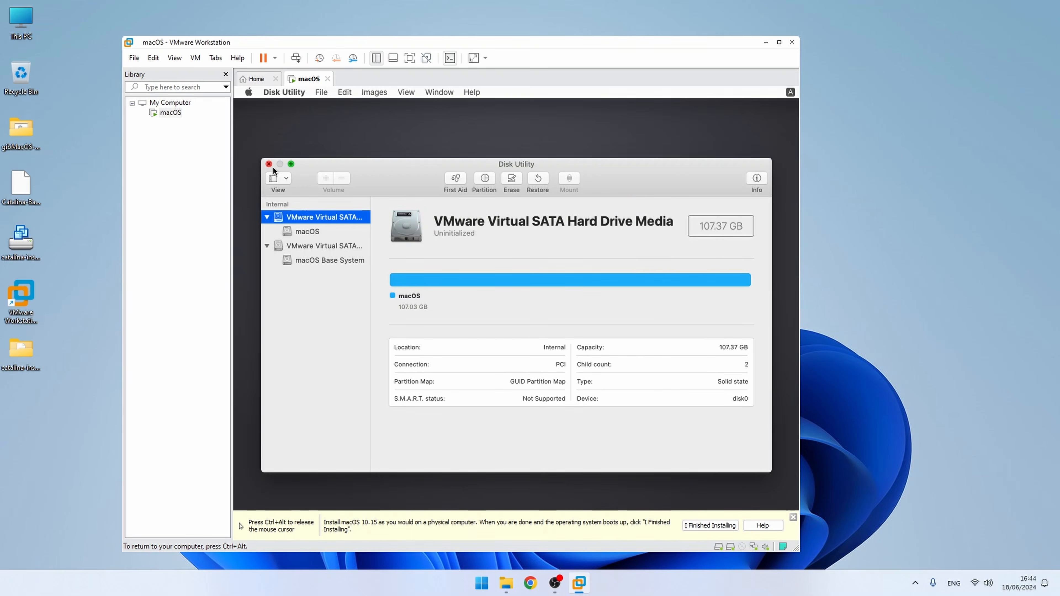
click(270, 164)
click(464, 238)
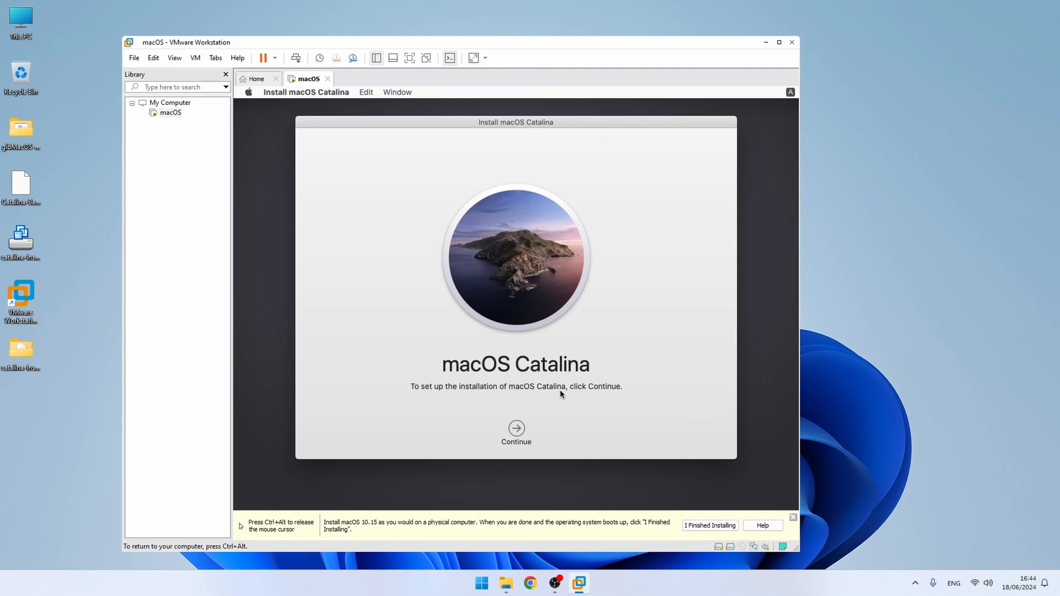
Agree to the Catalina license and install macOS Catalina onto the macOS disk.
click(523, 426)
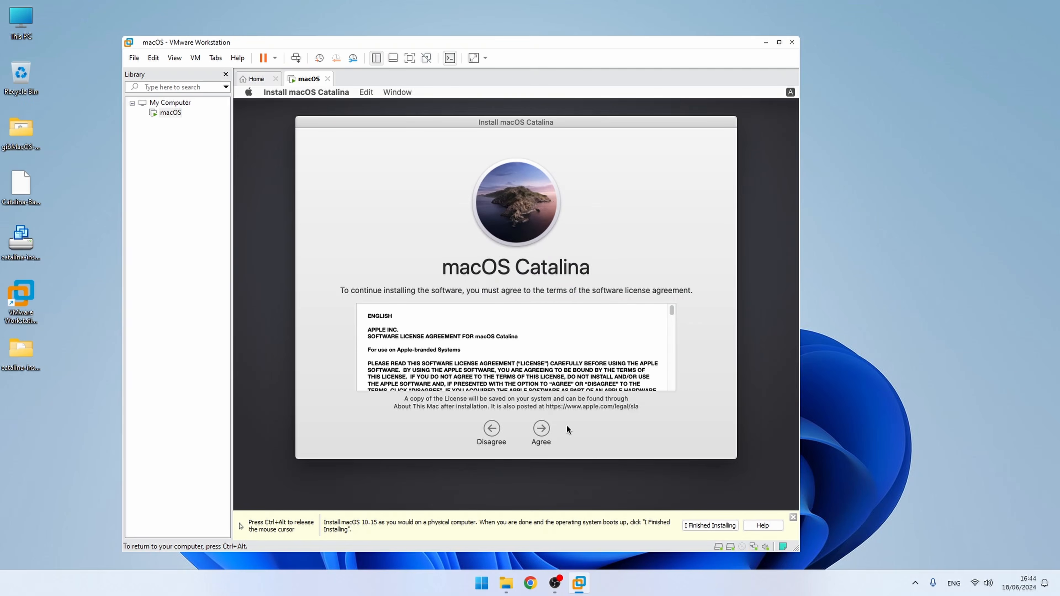
click(539, 423)
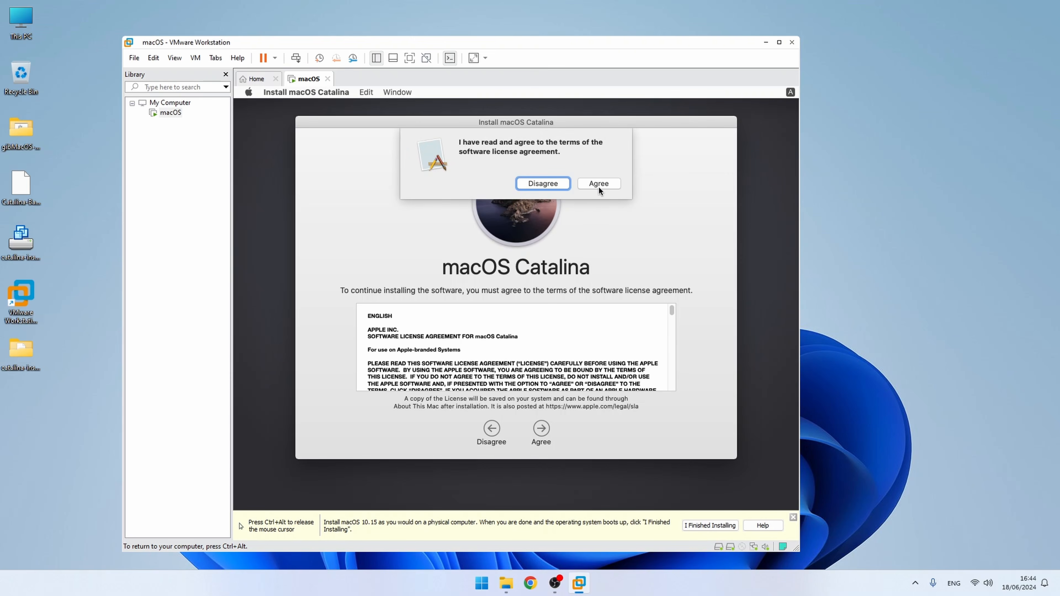
click(599, 184)
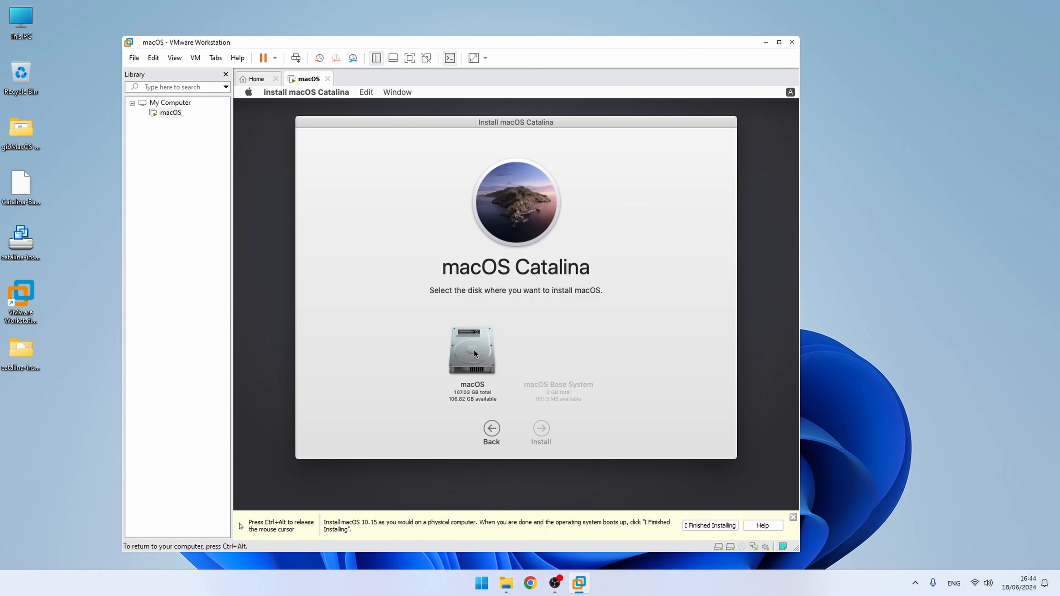
click(473, 353)
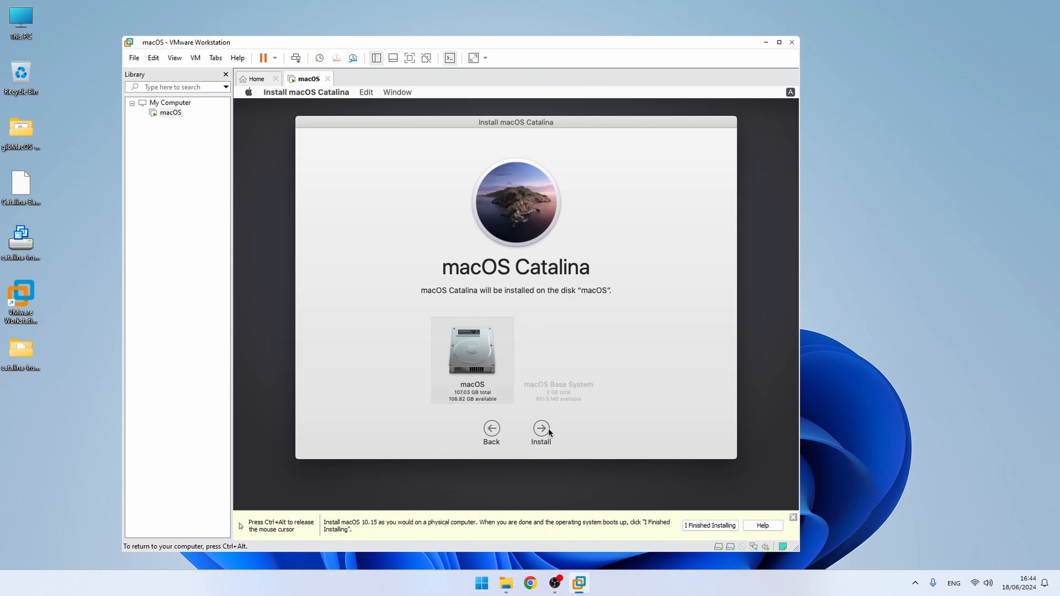
click(541, 428)
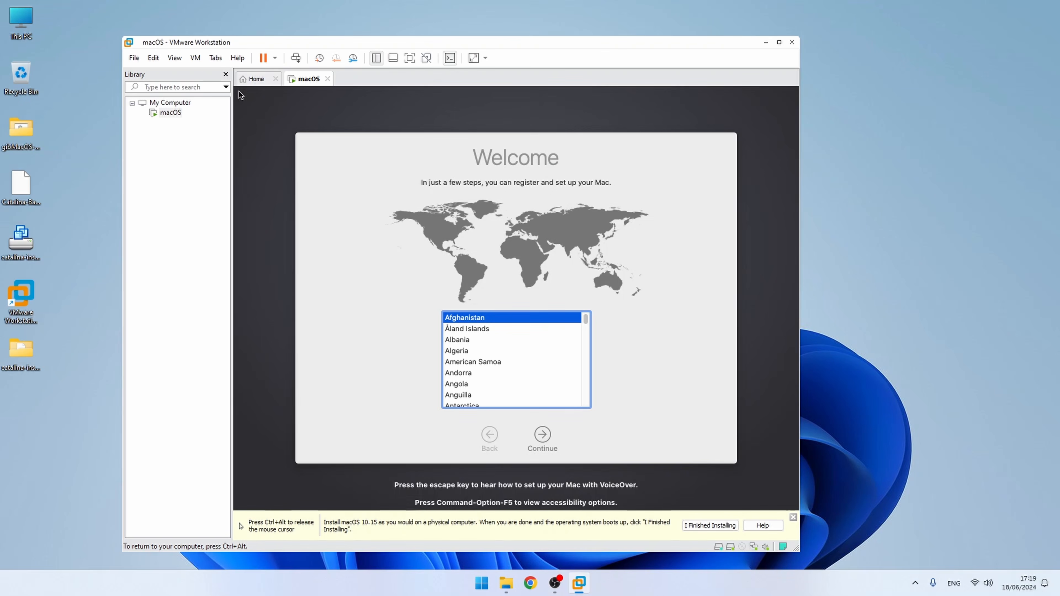
Choose Belgium, skip information transfer and Apple ID sign-in, and agree to the terms.
scroll(566, 386, down, 5)
scroll(564, 387, down, 4)
click(483, 378)
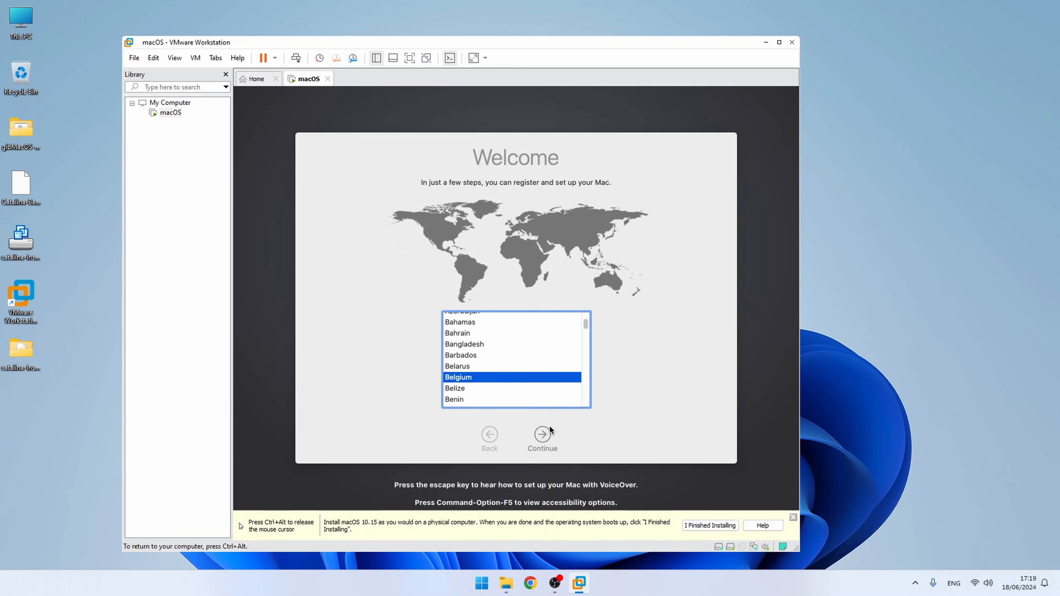
click(548, 437)
click(547, 437)
click(547, 437)
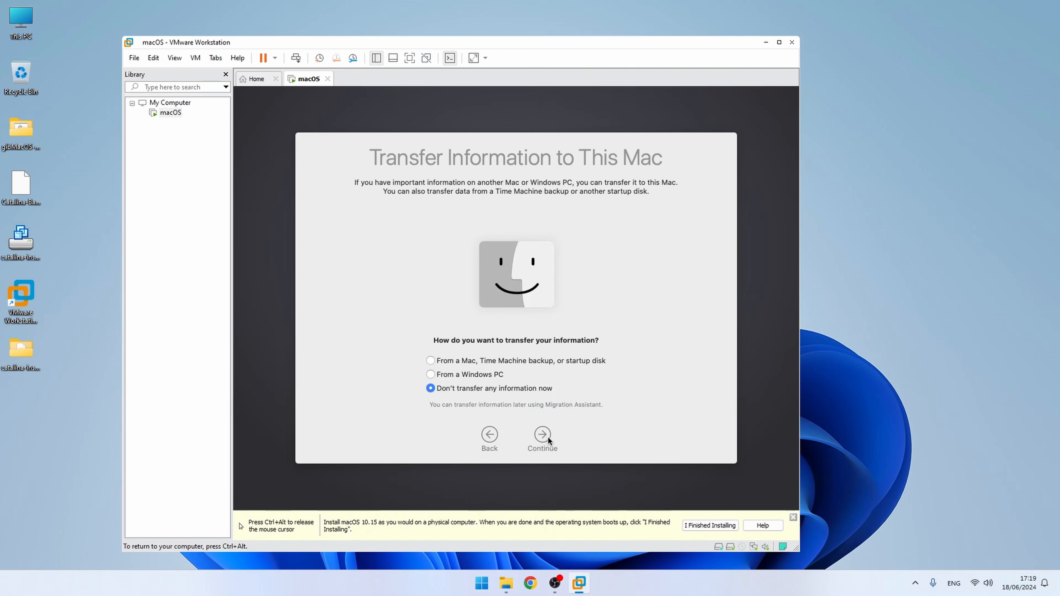
click(547, 437)
click(517, 200)
click(602, 191)
click(544, 436)
click(599, 188)
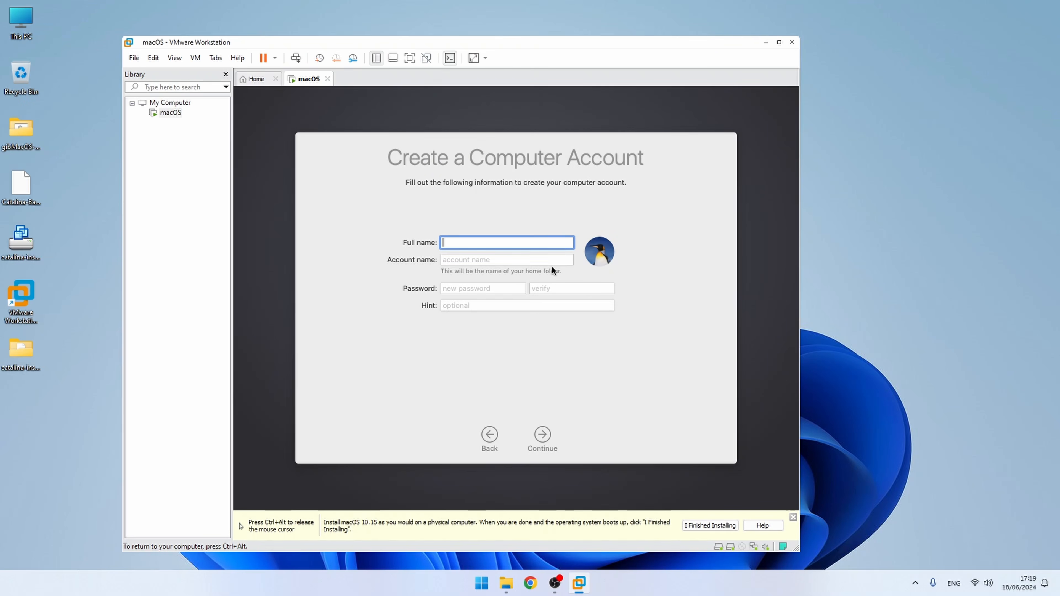
Create the local user account with its password, then continue past Analytics, Screen Time and Siri.
text(jensd)
key(Tab)
key(Tab)
key(Tab)
click(542, 436)
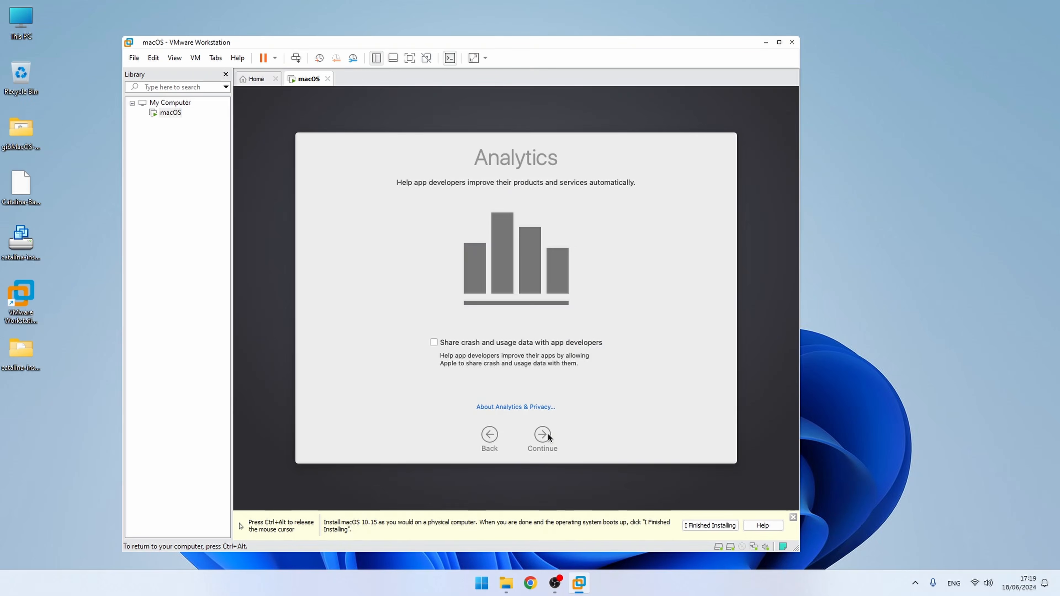
click(547, 437)
click(543, 388)
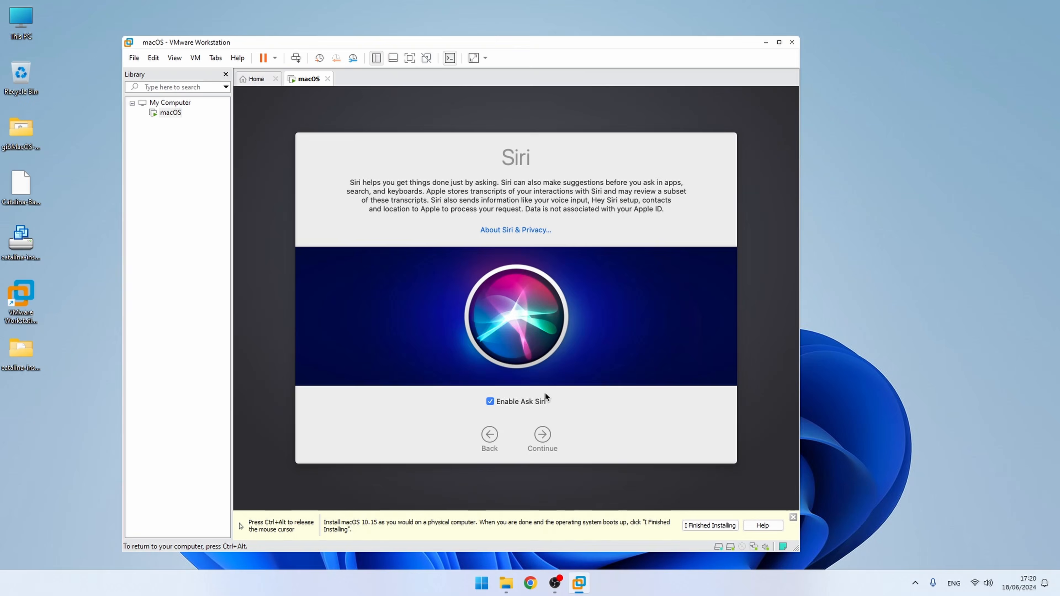
click(543, 435)
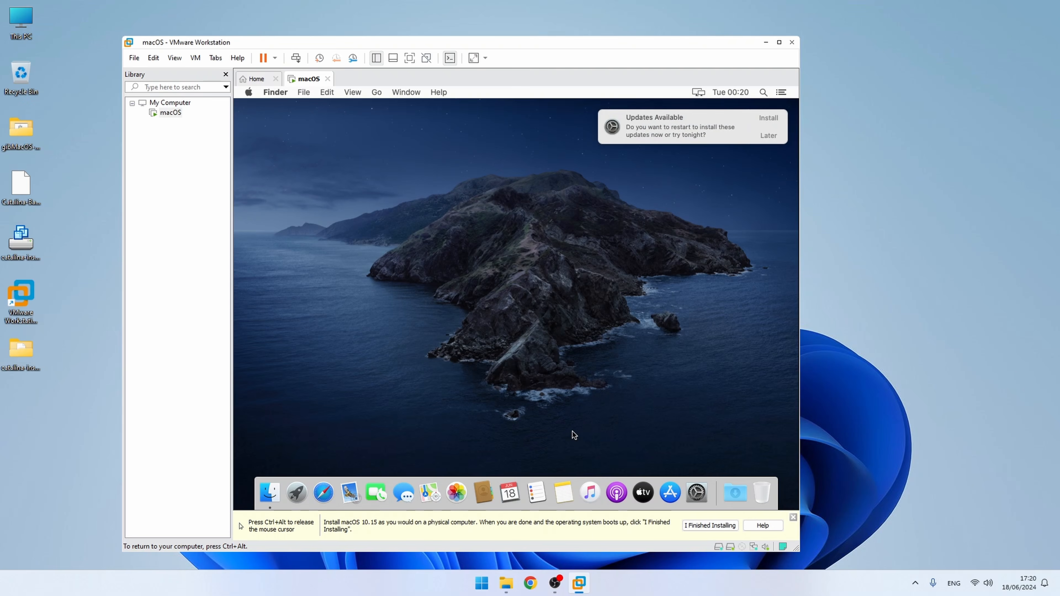
Defer the macOS updates until tomorrow and view About This Mac showing Catalina 10.15.7.
click(760, 135)
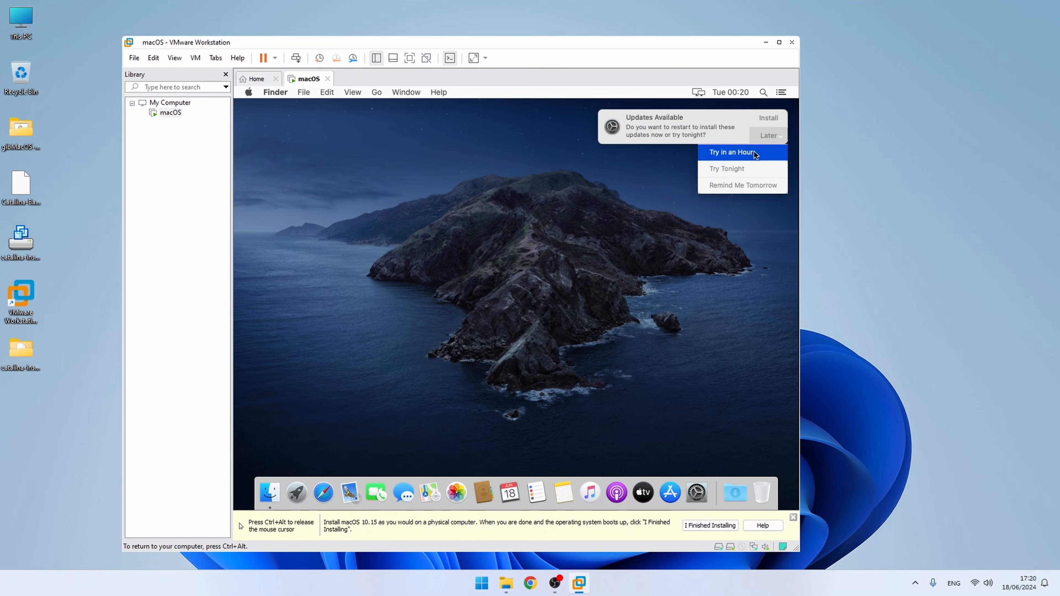
click(722, 187)
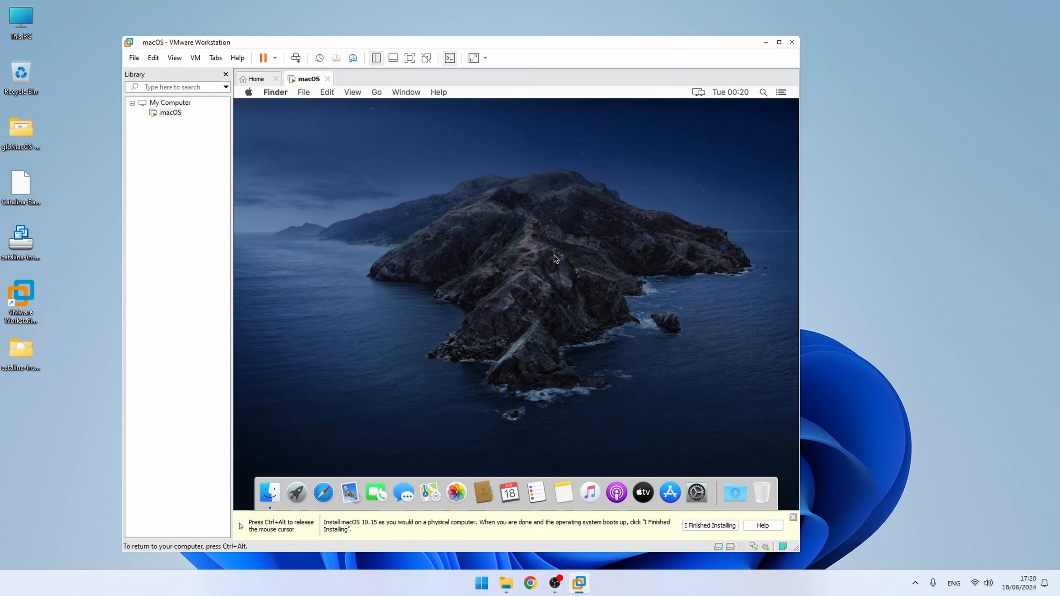
click(249, 92)
click(275, 104)
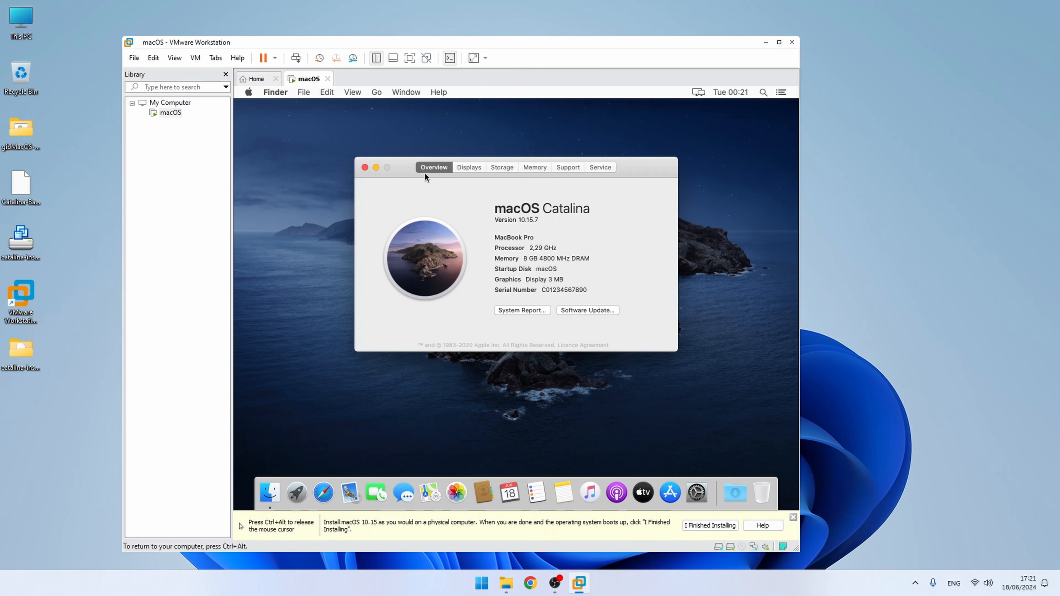
Close the About This Mac window and launch the App Store.
click(365, 167)
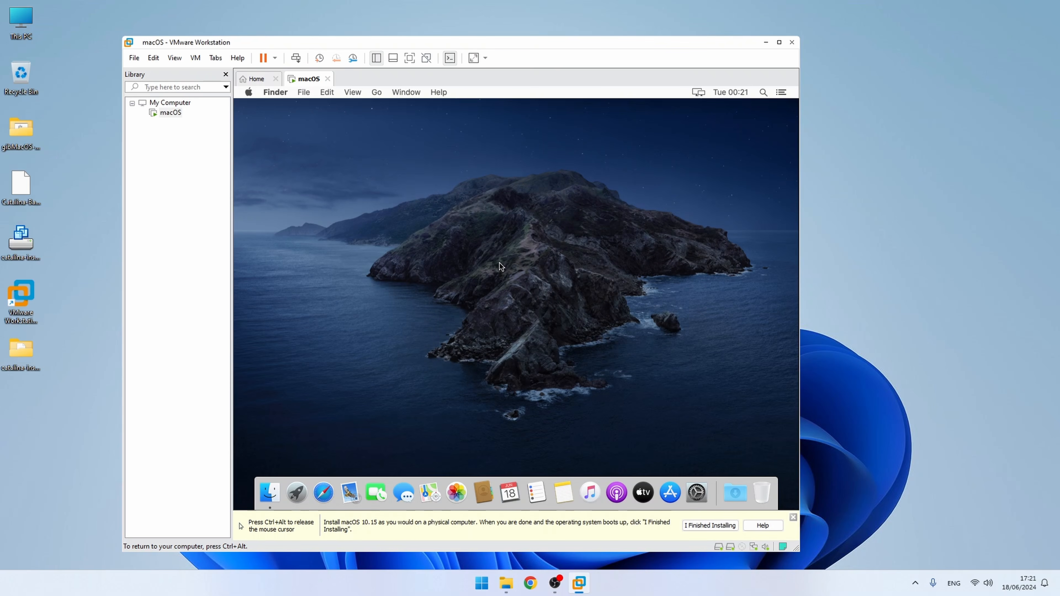
click(669, 492)
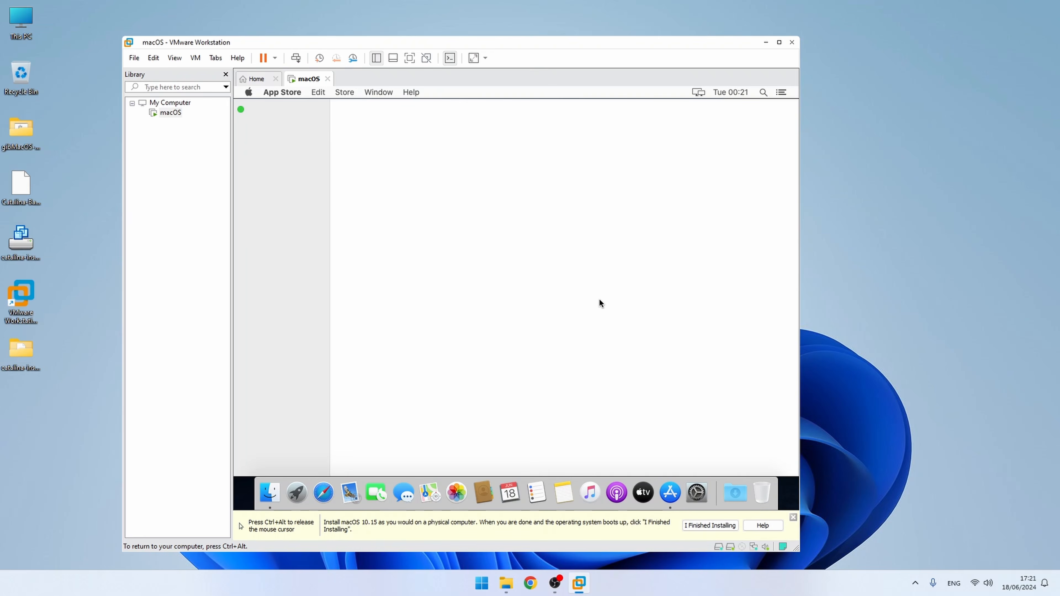
Dismiss the Arcade promotion and search the App Store for 'macos sonoma'.
click(562, 396)
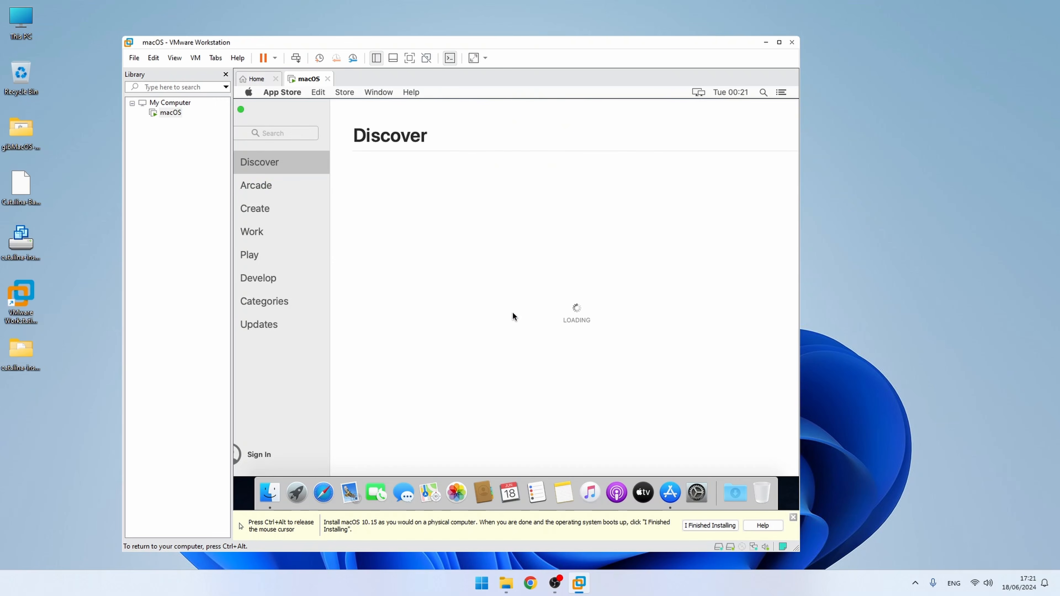
click(280, 133)
drag(281, 108, 327, 115)
click(316, 137)
text(macos sonoma)
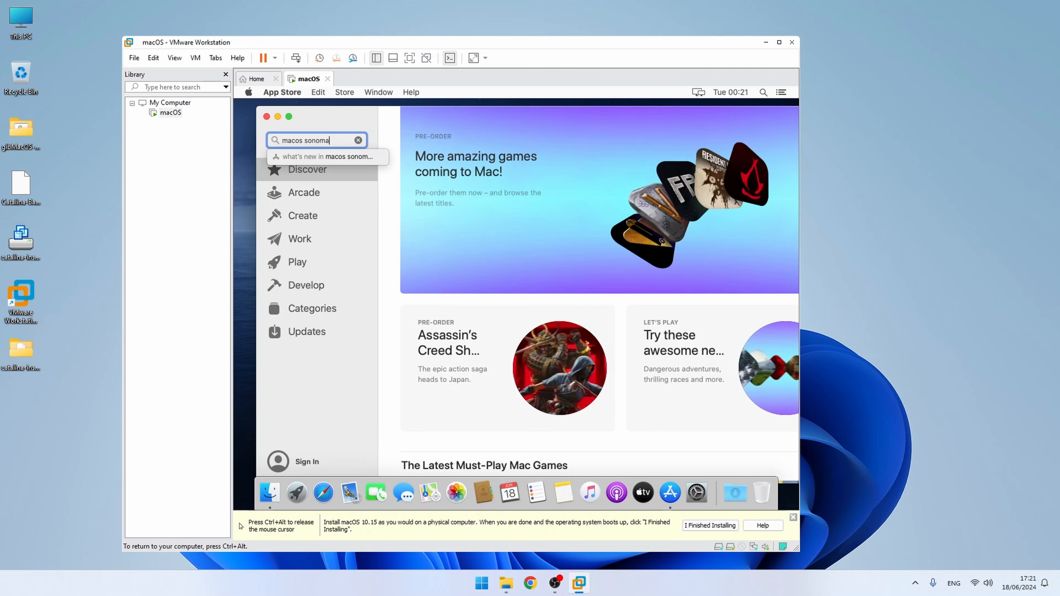
key(Return)
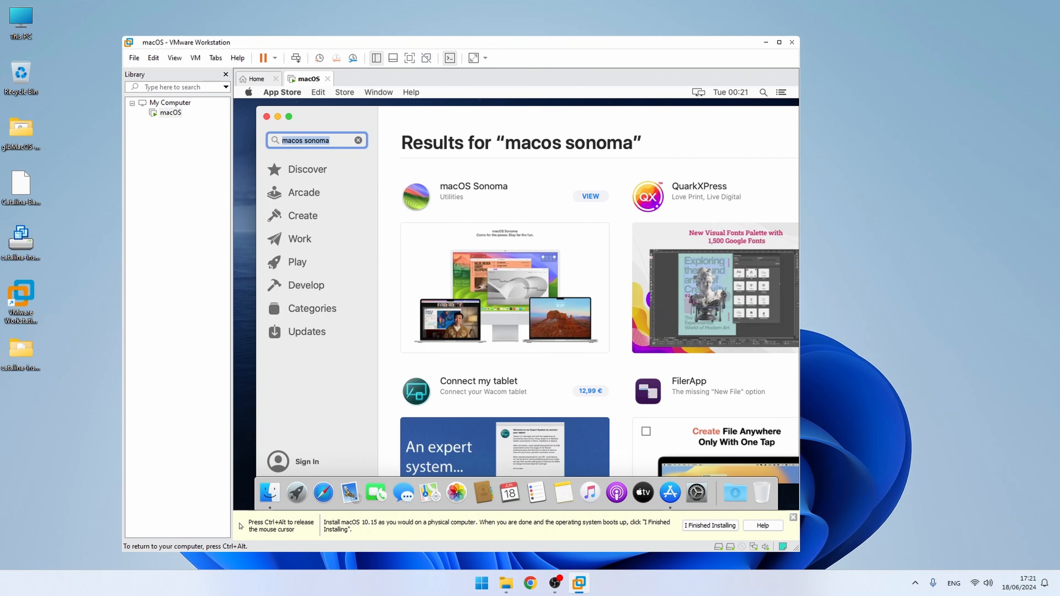
Get macOS Sonoma from its product page and start the download.
click(578, 197)
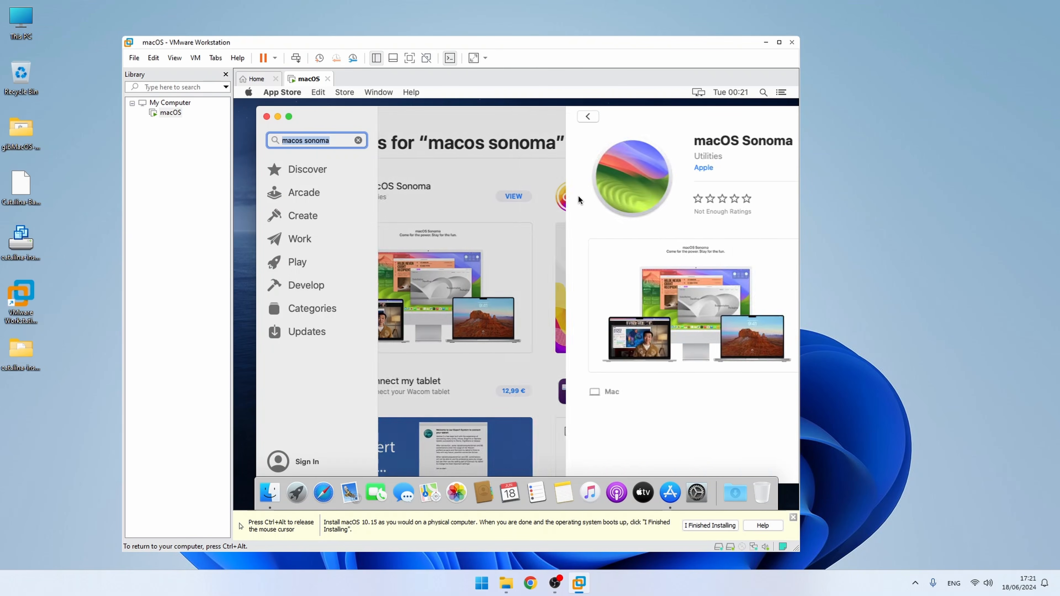
drag(623, 114, 573, 110)
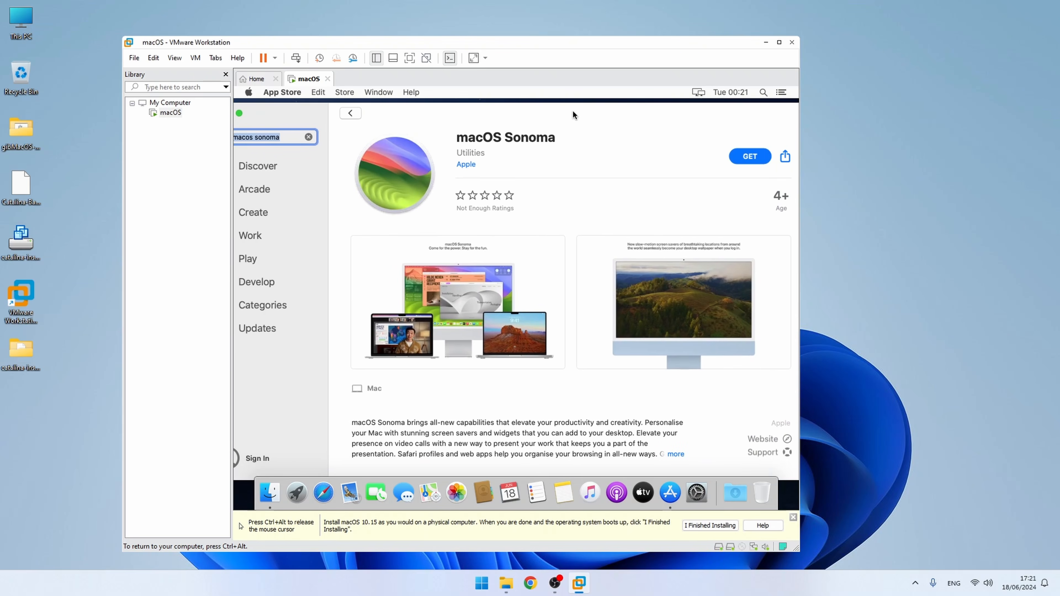
click(747, 156)
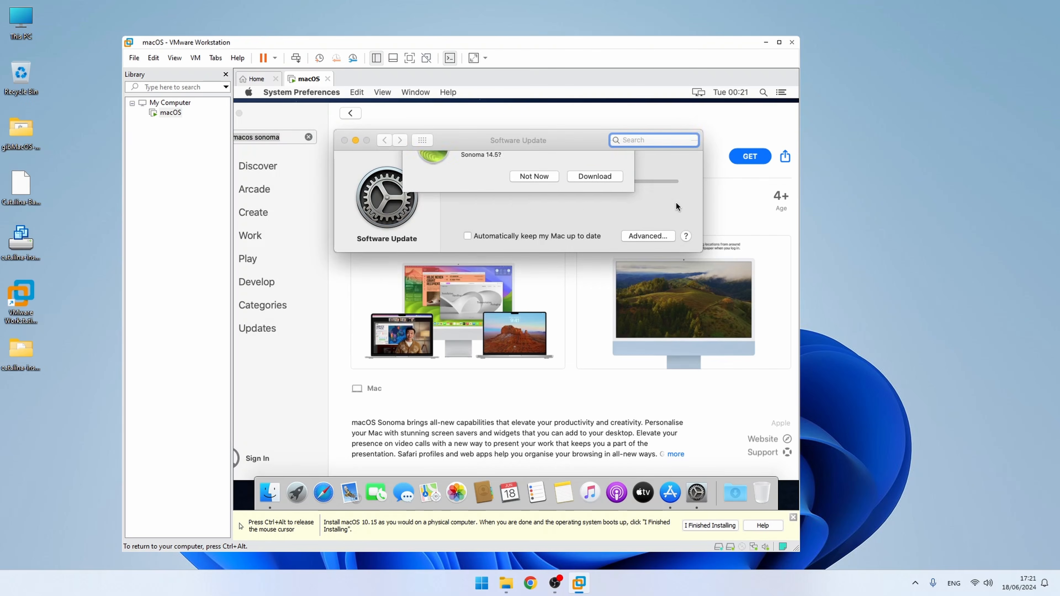
click(610, 206)
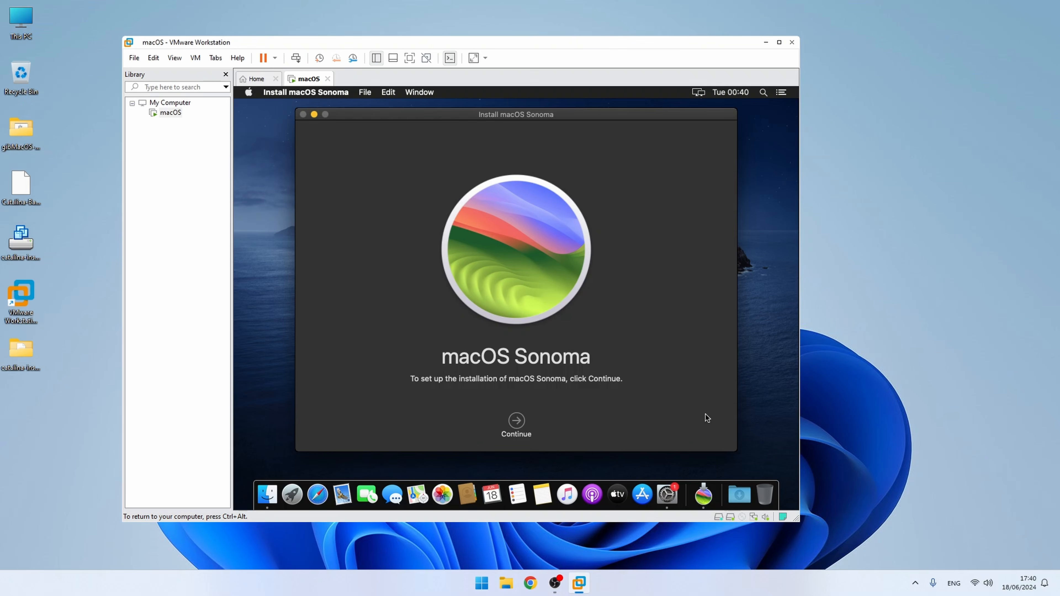
Accept the Sonoma licence and install onto the macOS disk, authorising with the admin password.
click(516, 421)
click(540, 422)
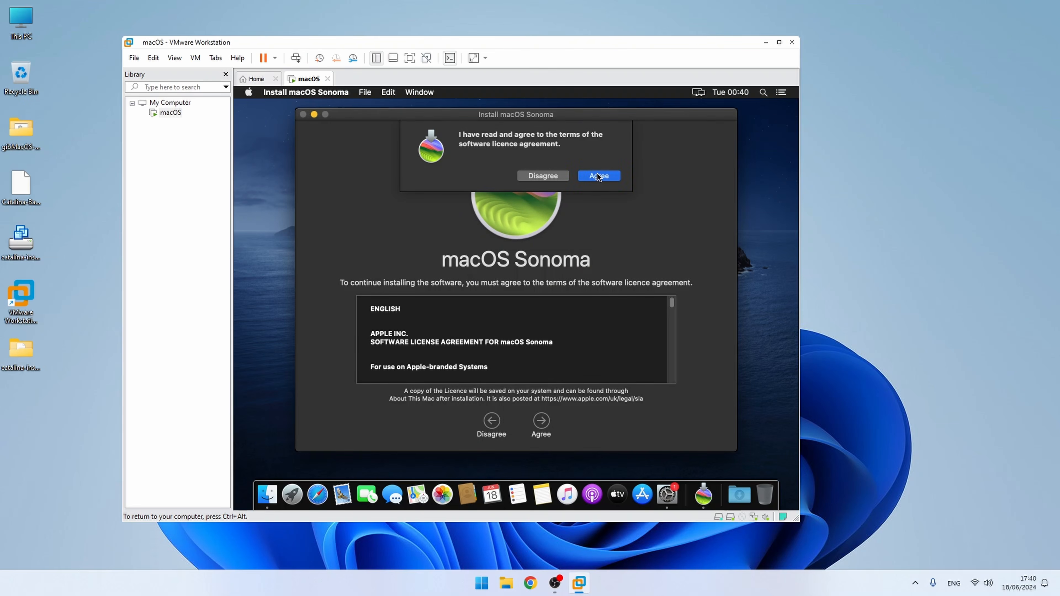
click(598, 176)
click(543, 422)
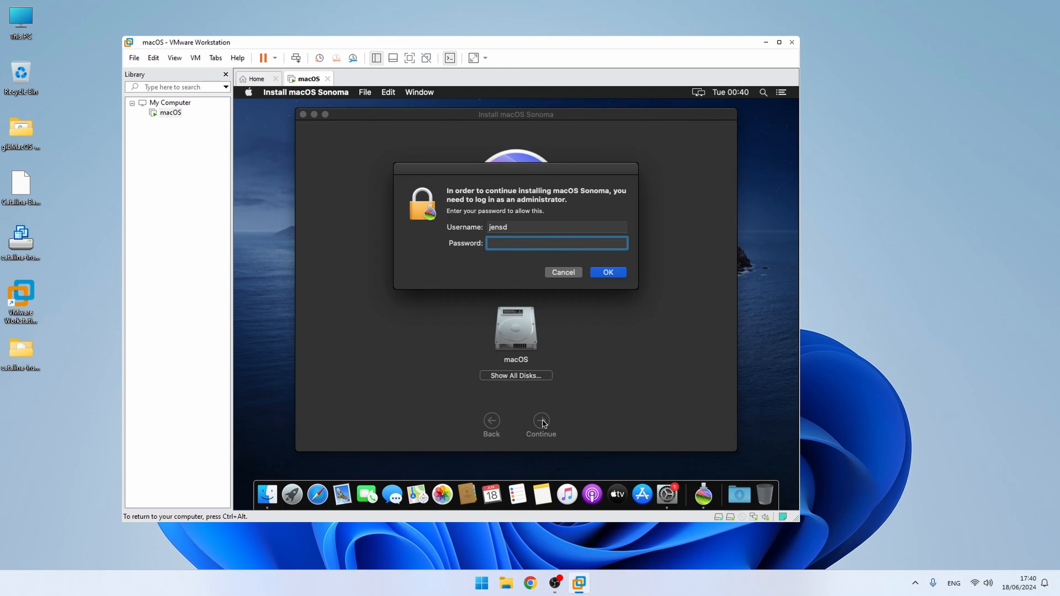
text(********)
key(Return)
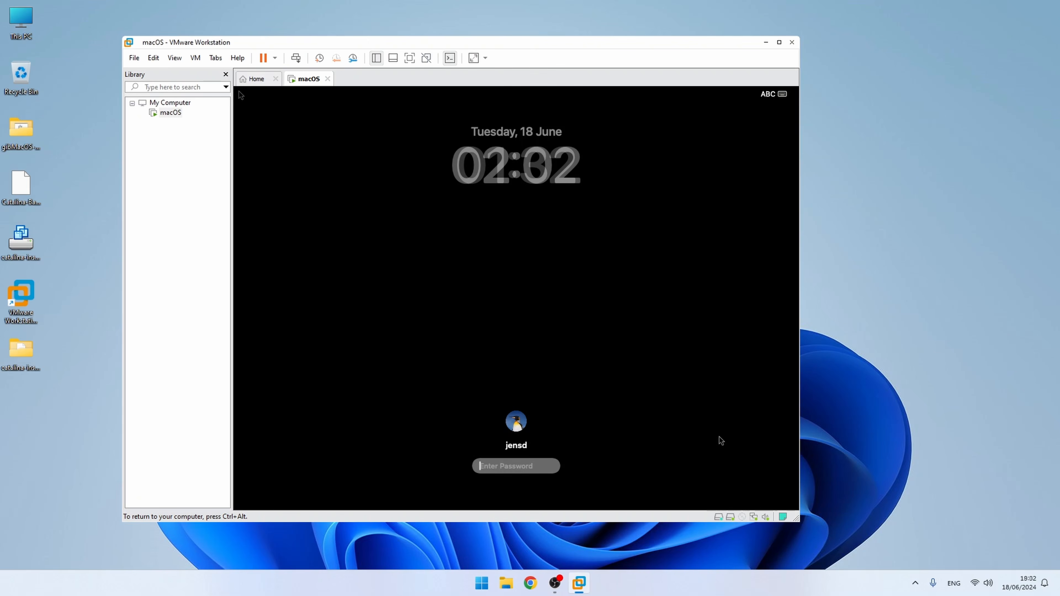
Log in to Sonoma and view About This Mac to confirm version 14.5.
text(••••••••)
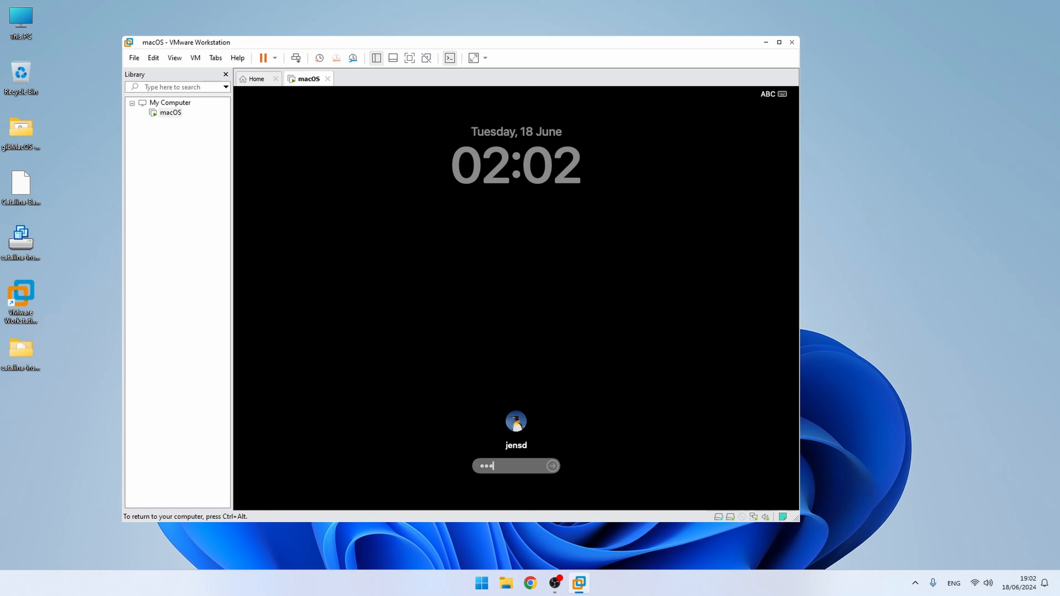
key(Return)
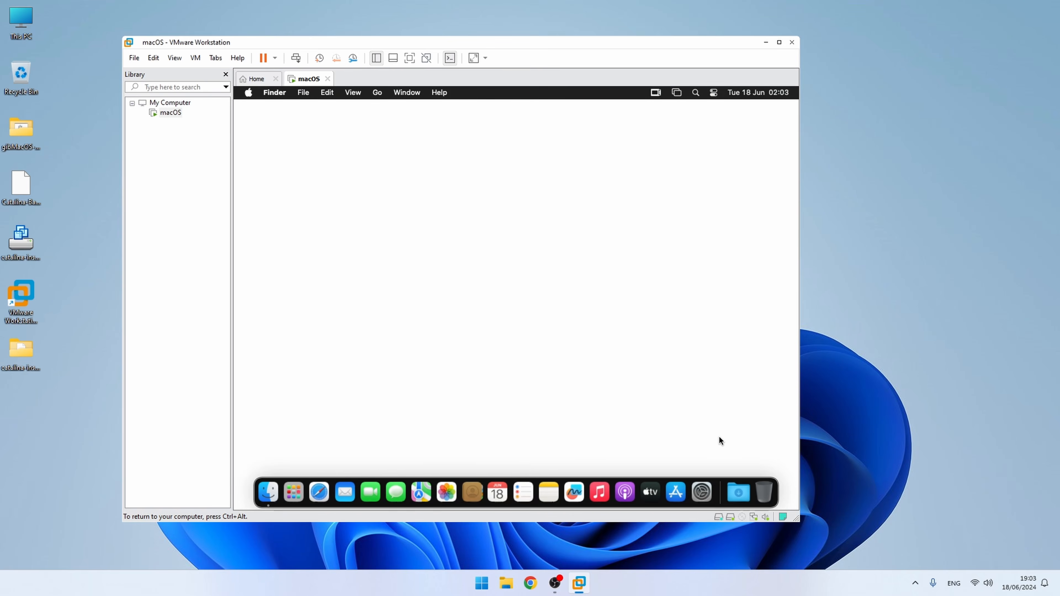
click(248, 93)
click(531, 208)
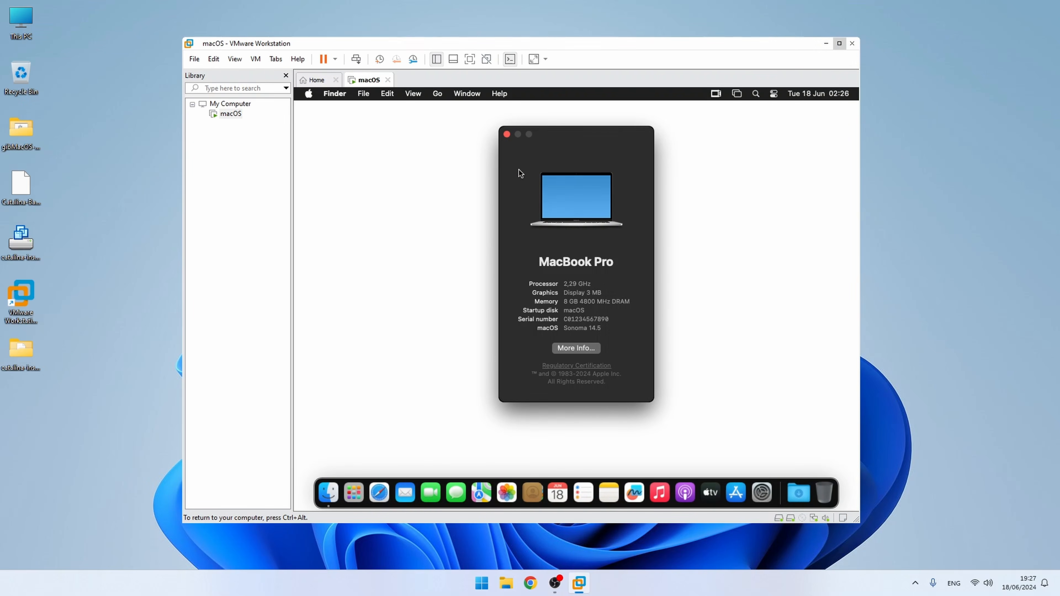
Close About This Mac, enlarge the VMware window, and open System Settings.
click(507, 134)
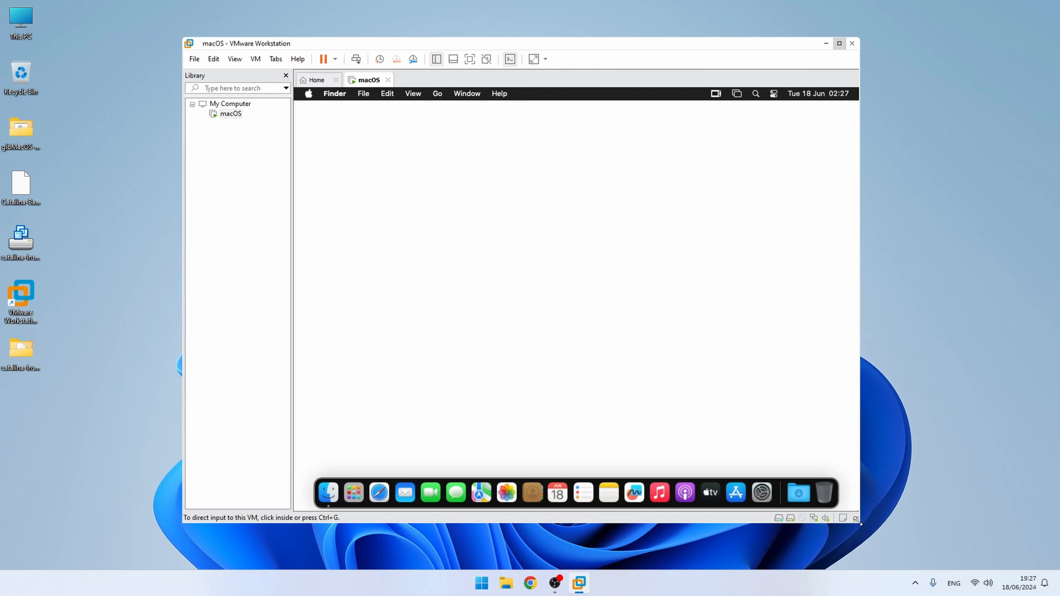
drag(856, 520, 878, 536)
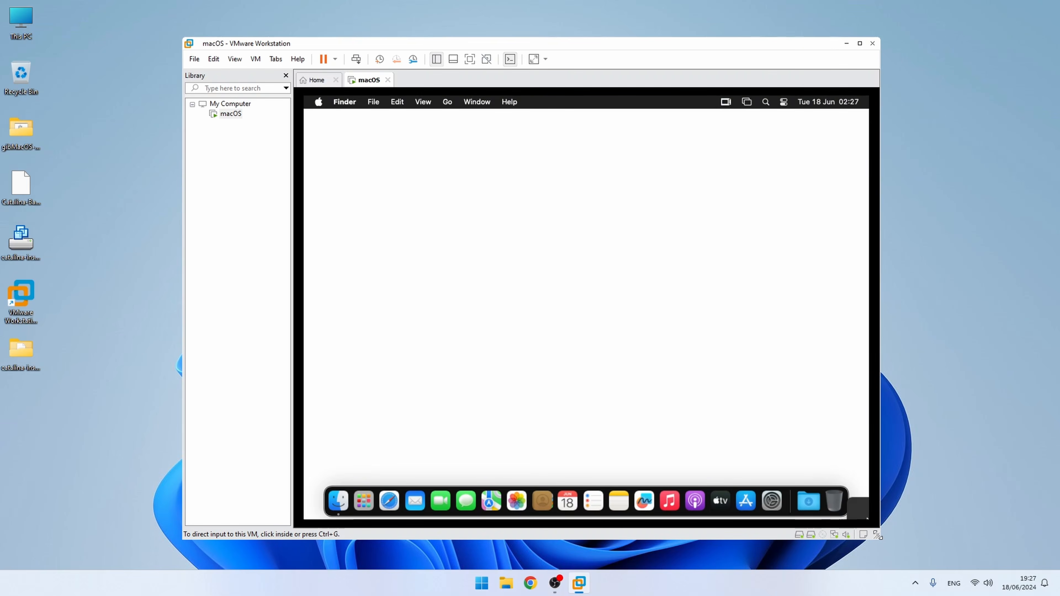
click(765, 495)
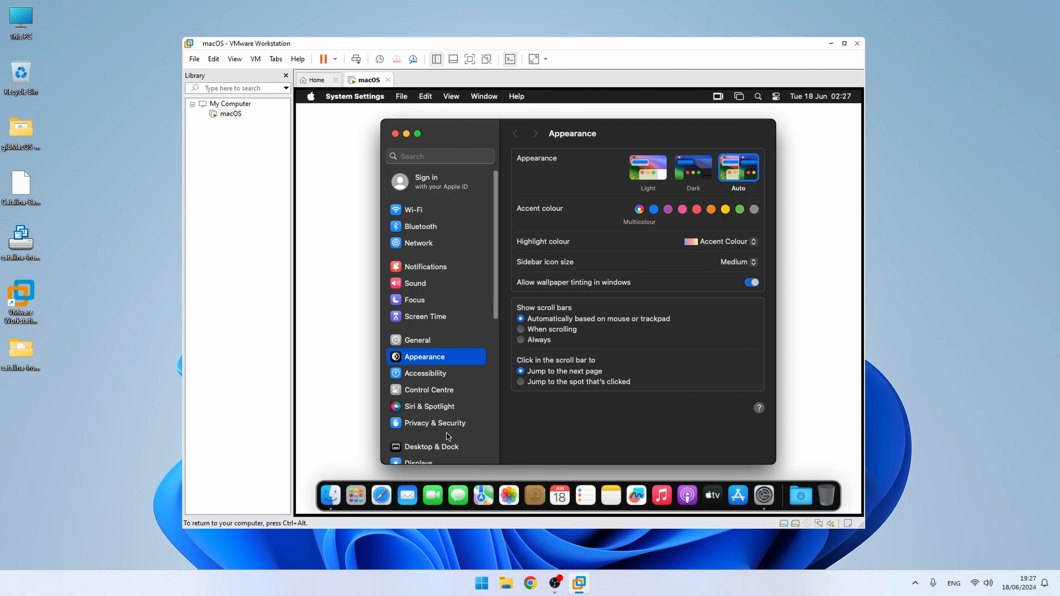
Check Displays at 1024 × 768, then shut down the macOS guest from the Apple menu.
click(422, 461)
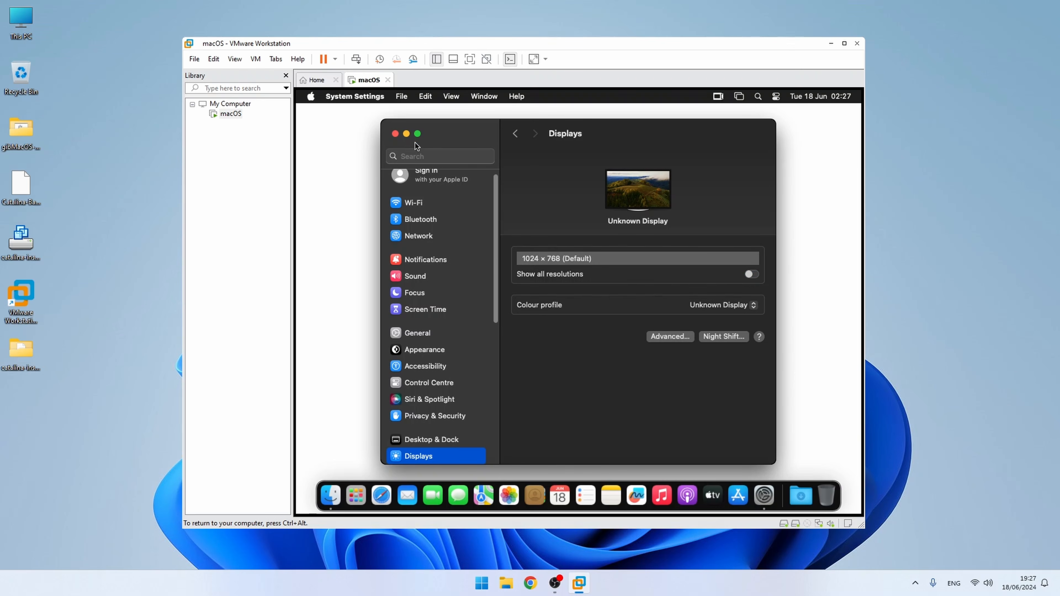
click(395, 134)
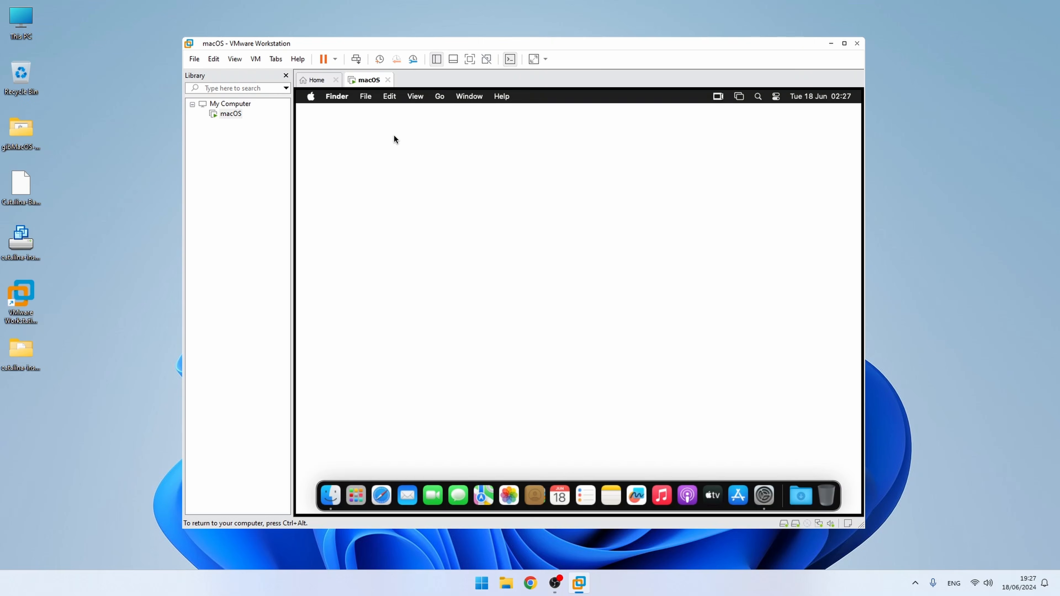
click(310, 96)
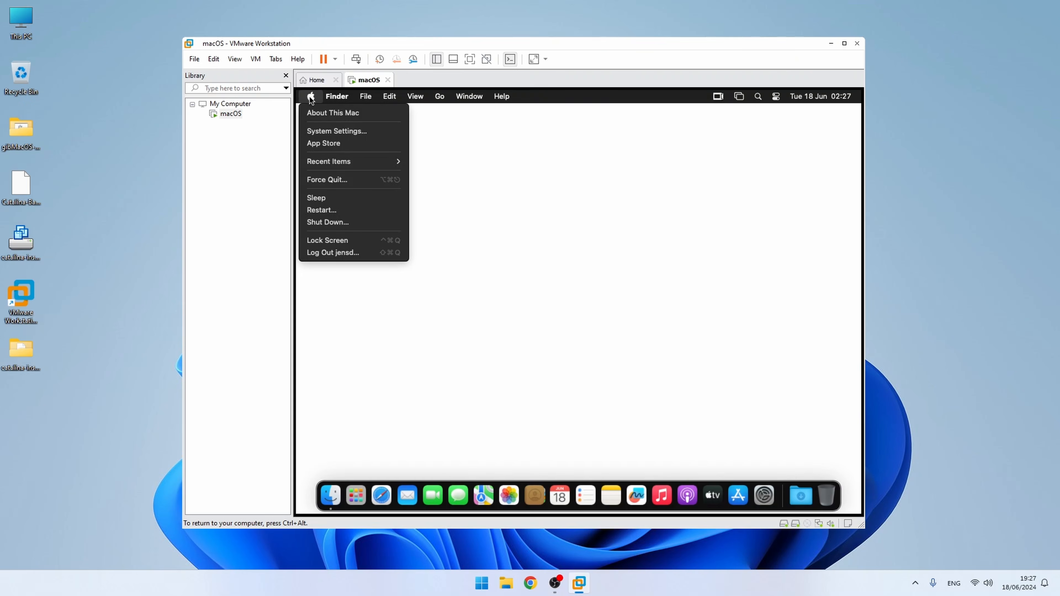
click(339, 223)
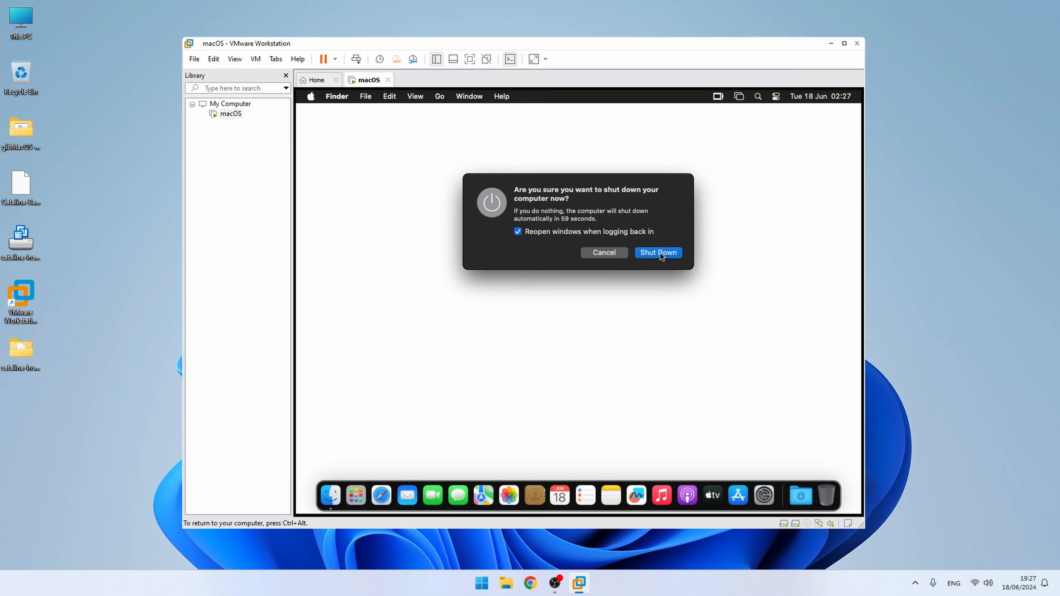
click(664, 253)
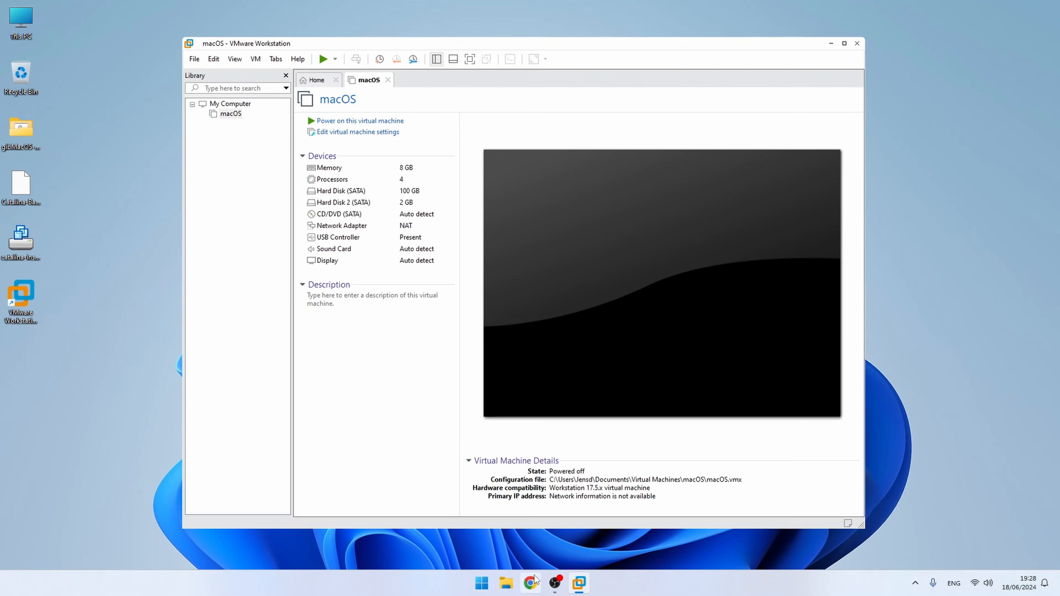
Launch the browser and sign in to the Broadcom Support Portal with the saved login.
click(533, 581)
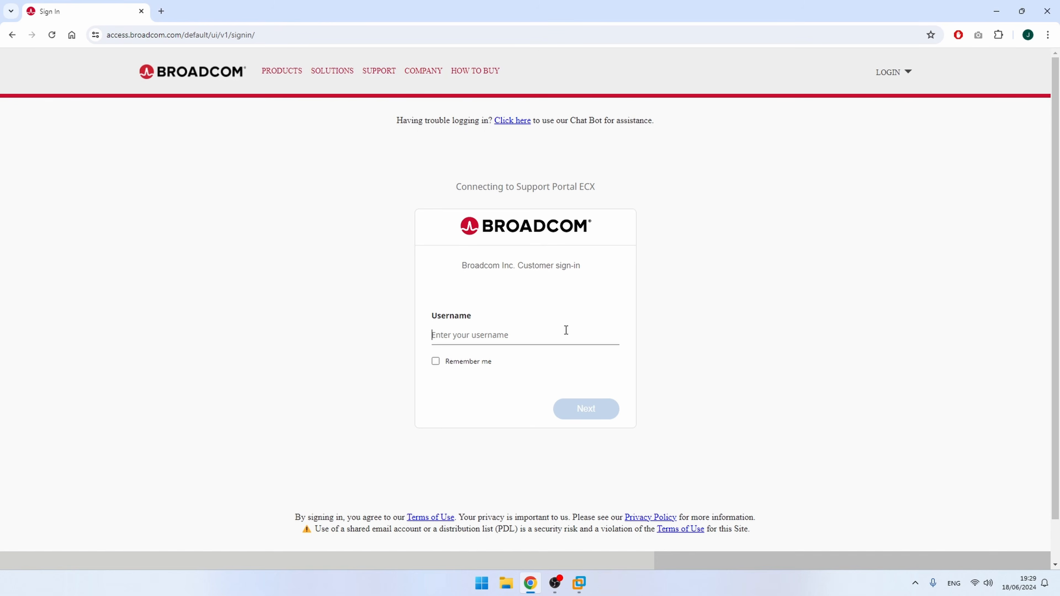
click(564, 332)
click(573, 361)
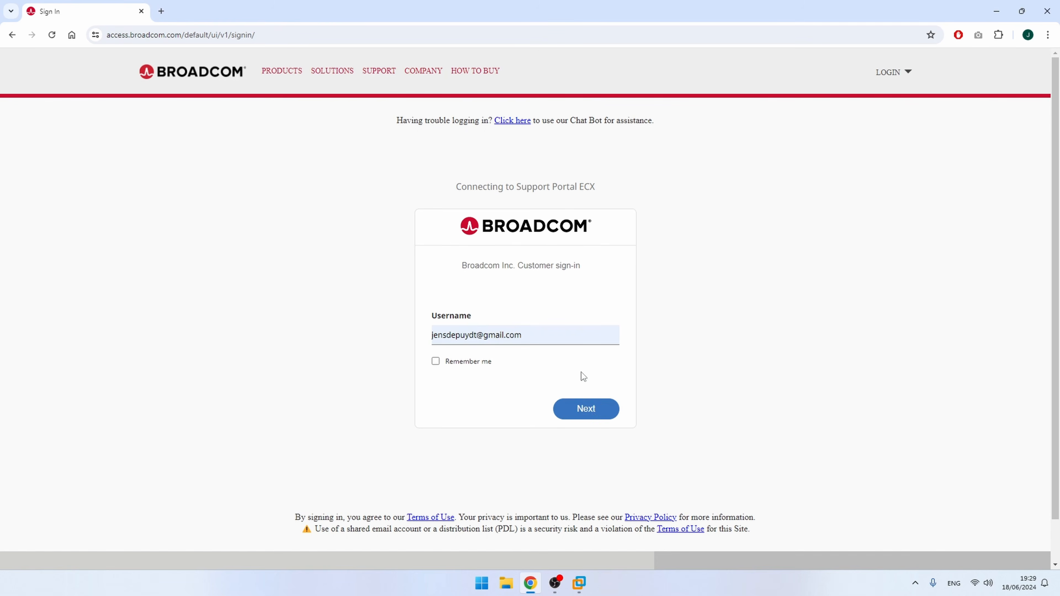
click(597, 417)
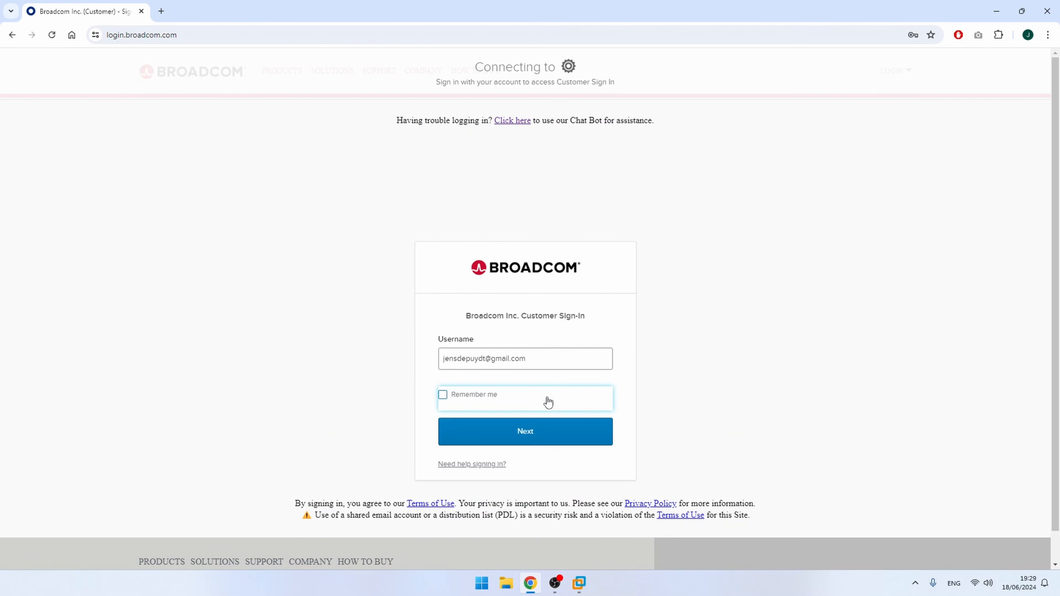
click(561, 421)
click(576, 469)
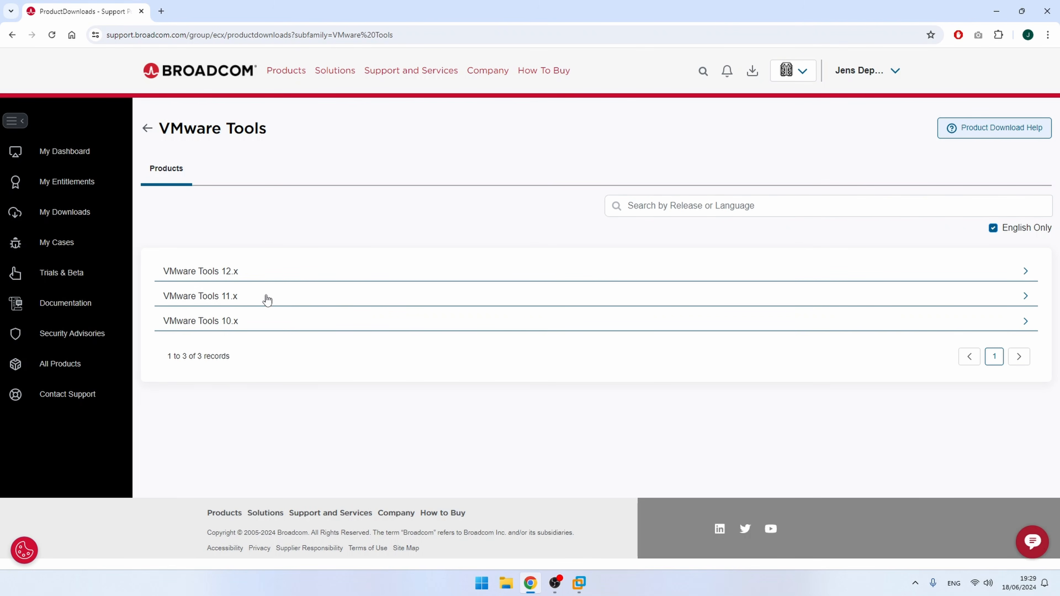
Download the VMware Tools 11.3.5 macOS zip from the 11.x releases list.
click(254, 300)
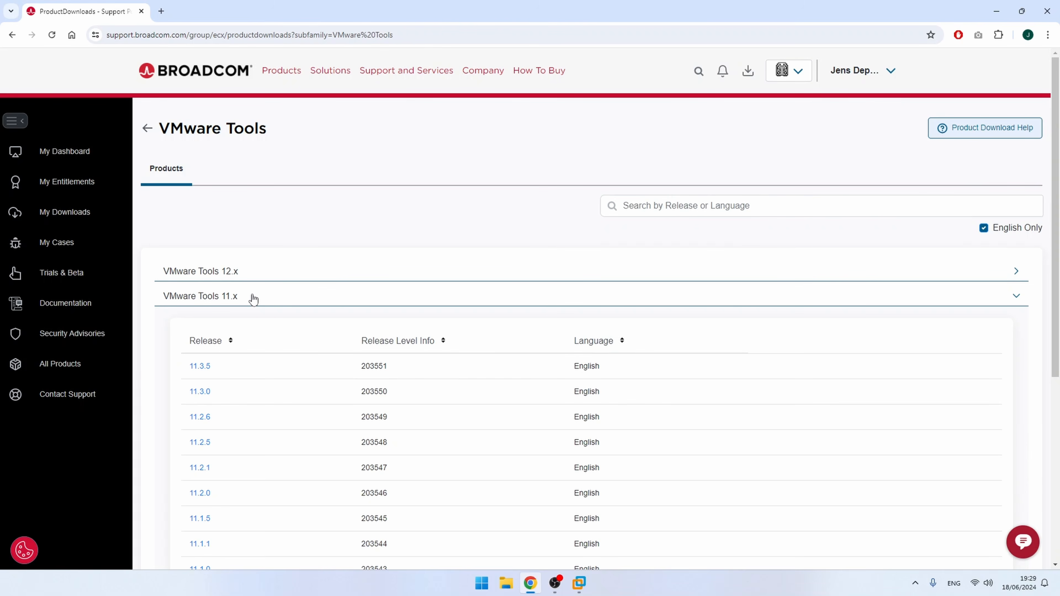
click(203, 367)
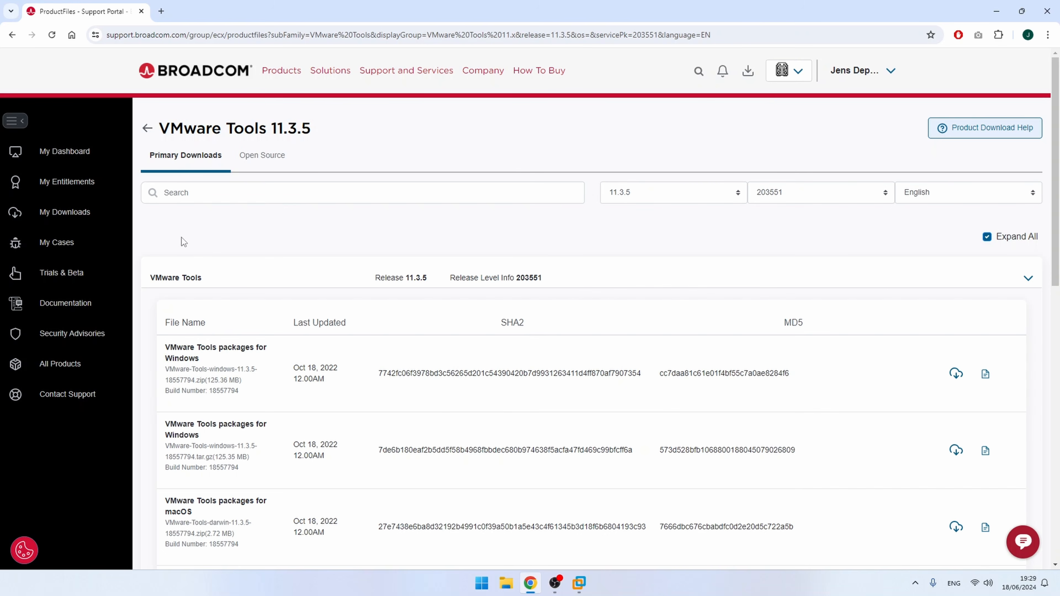
scroll(268, 335, down, 5)
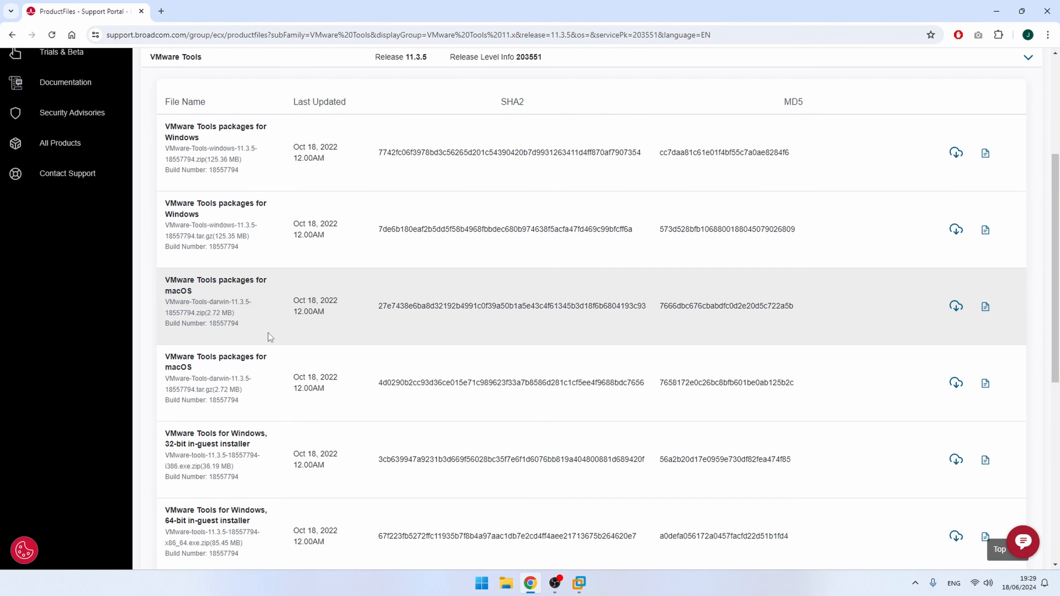
click(955, 307)
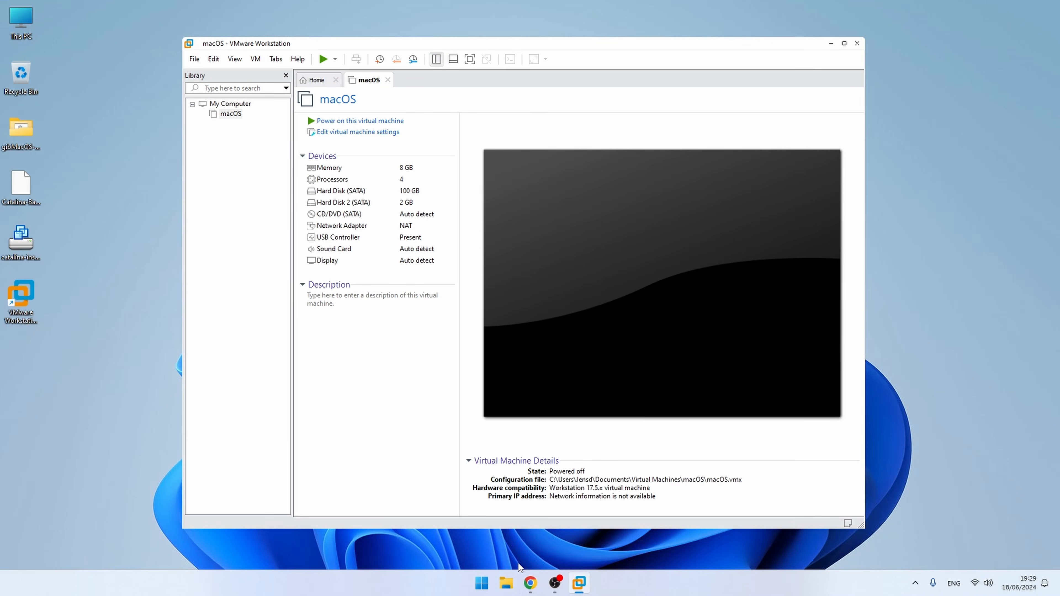
click(506, 583)
Extract VMware-Tools-darwin-11.3.5-18557794.zip in Downloads, check its vmtools folder, and close Explorer.
click(291, 264)
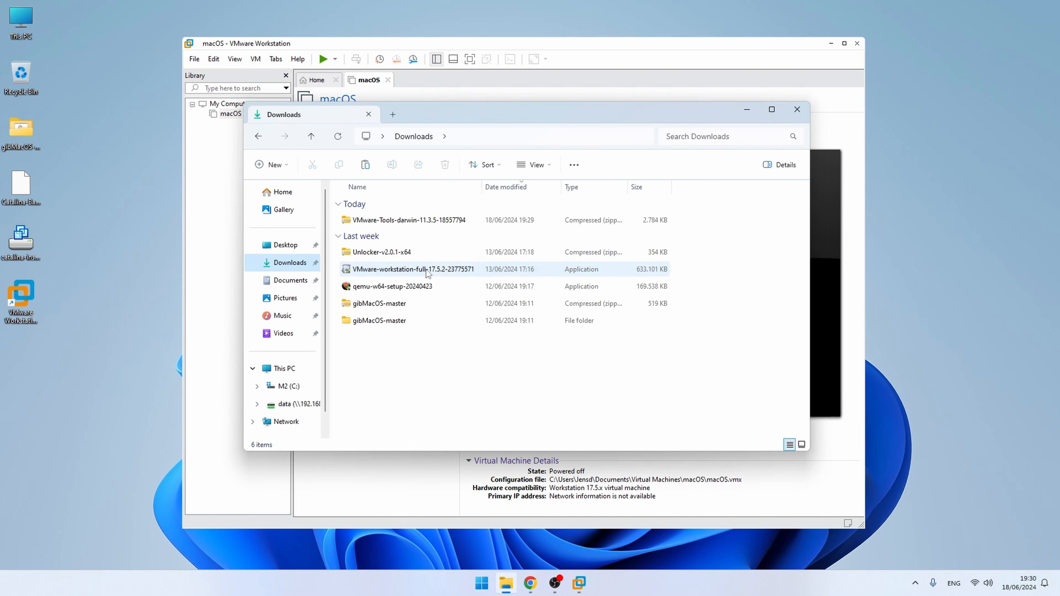
click(436, 220)
right_click(436, 221)
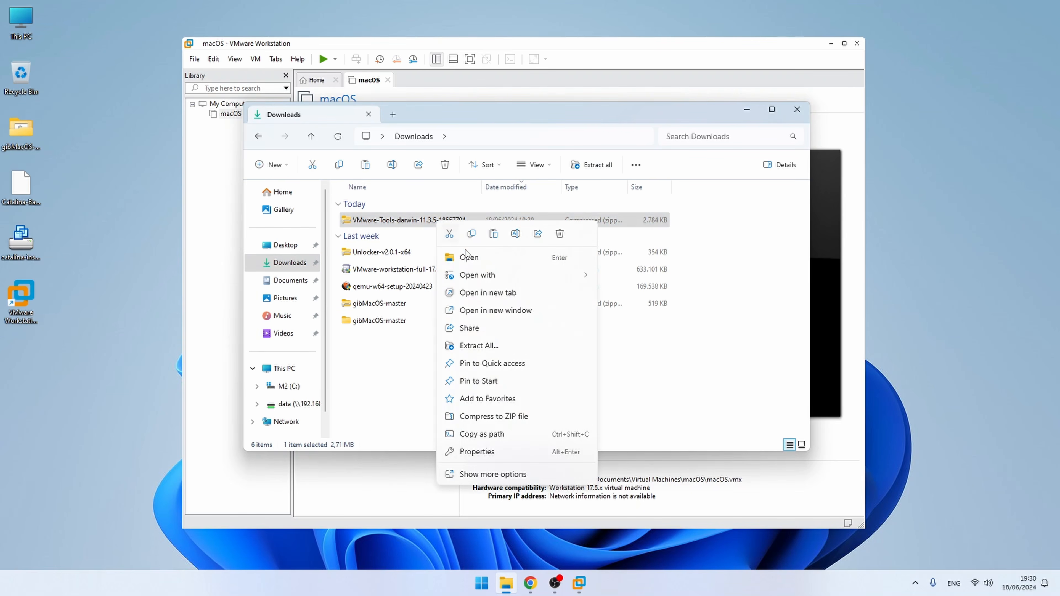
click(499, 346)
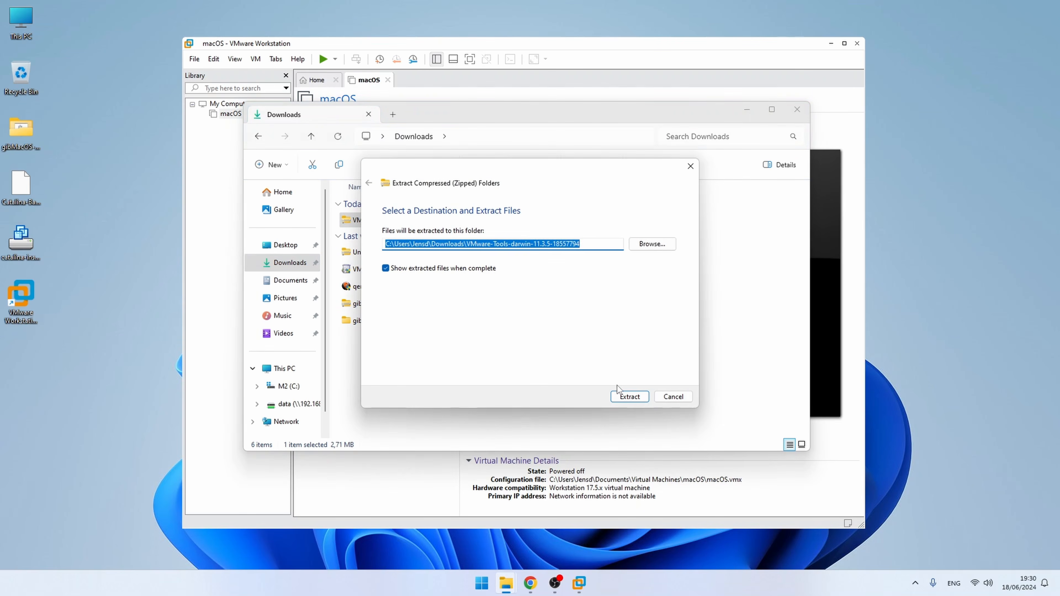
click(628, 395)
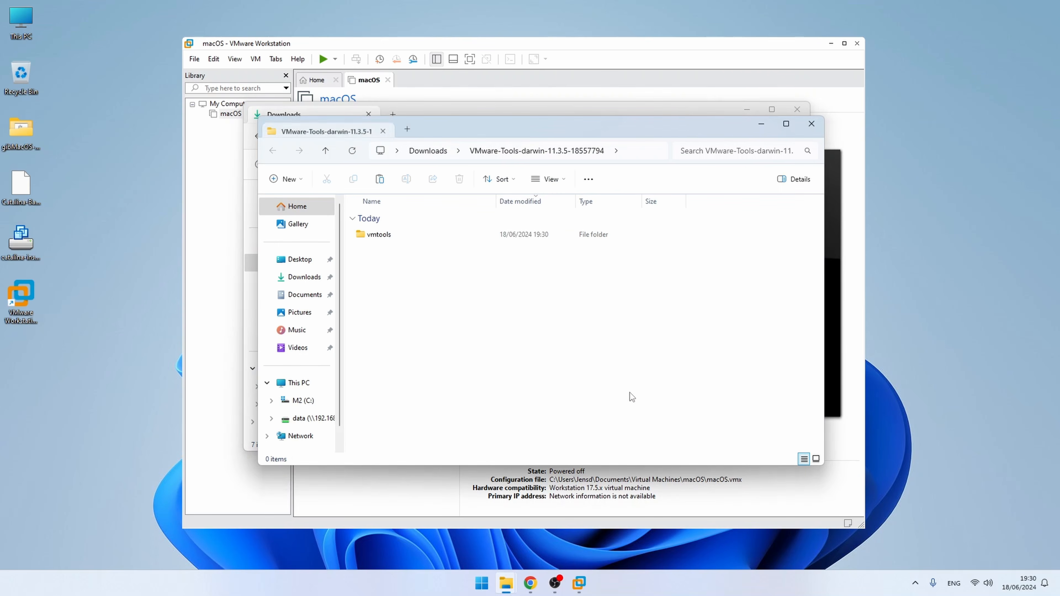
double_click(392, 240)
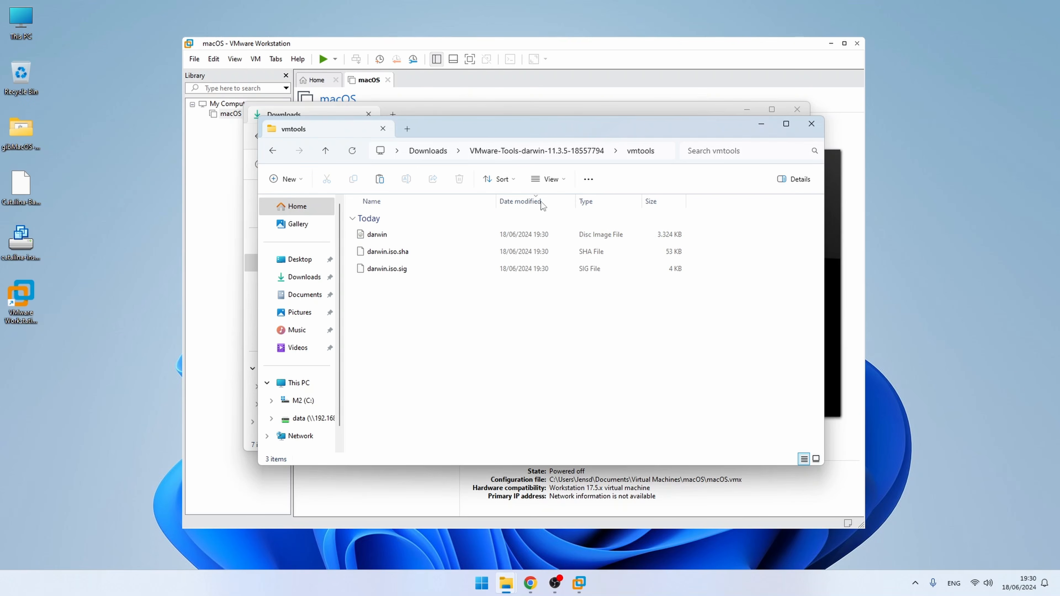
click(816, 128)
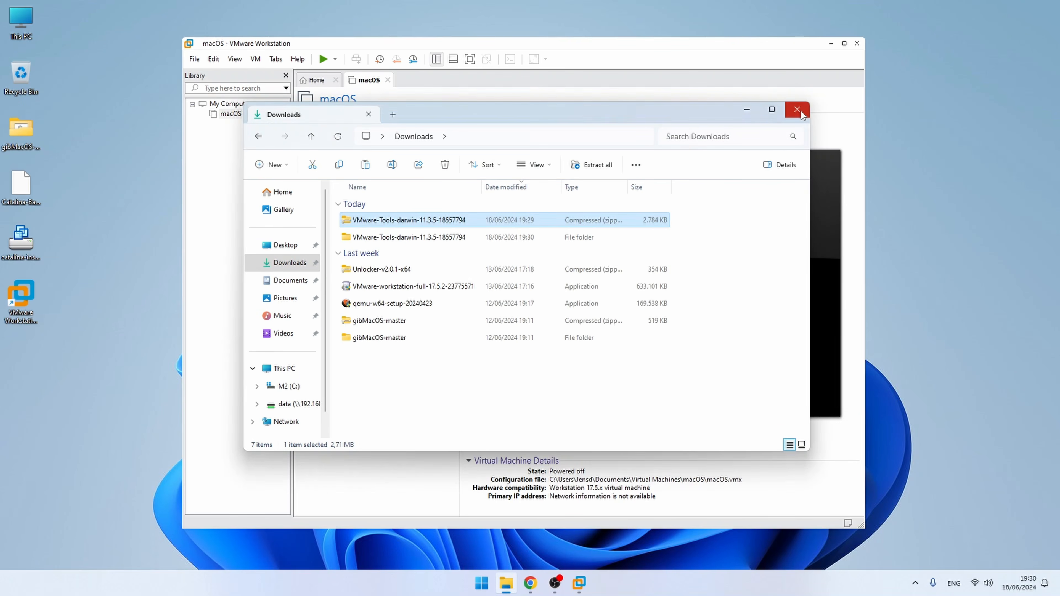
click(797, 110)
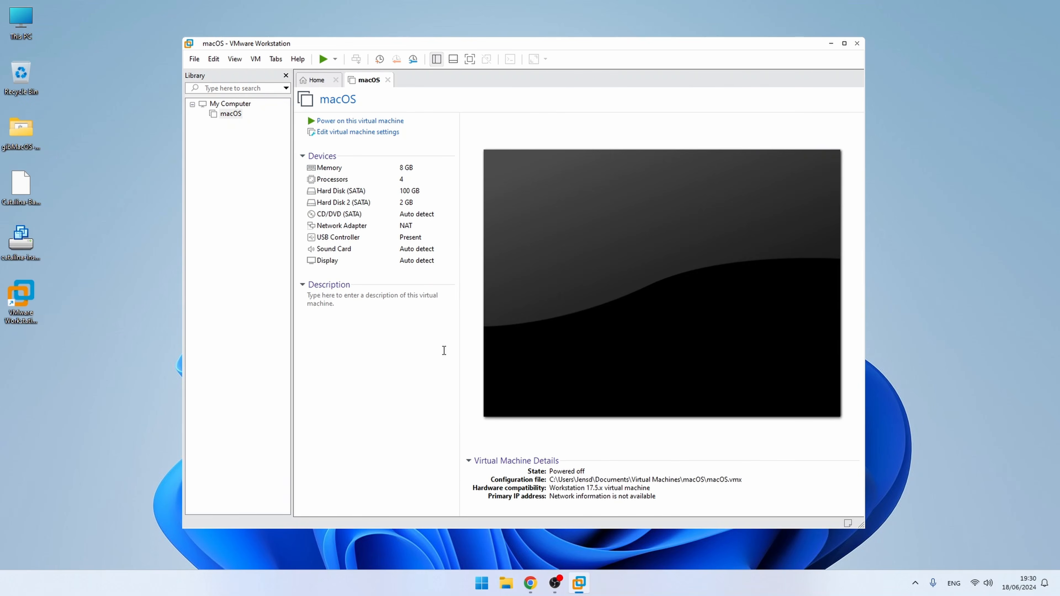
Remove Hard Disk 2 (catalina-installer.vmdk) from the macOS VM, leaving the 100 GB disk.
click(365, 133)
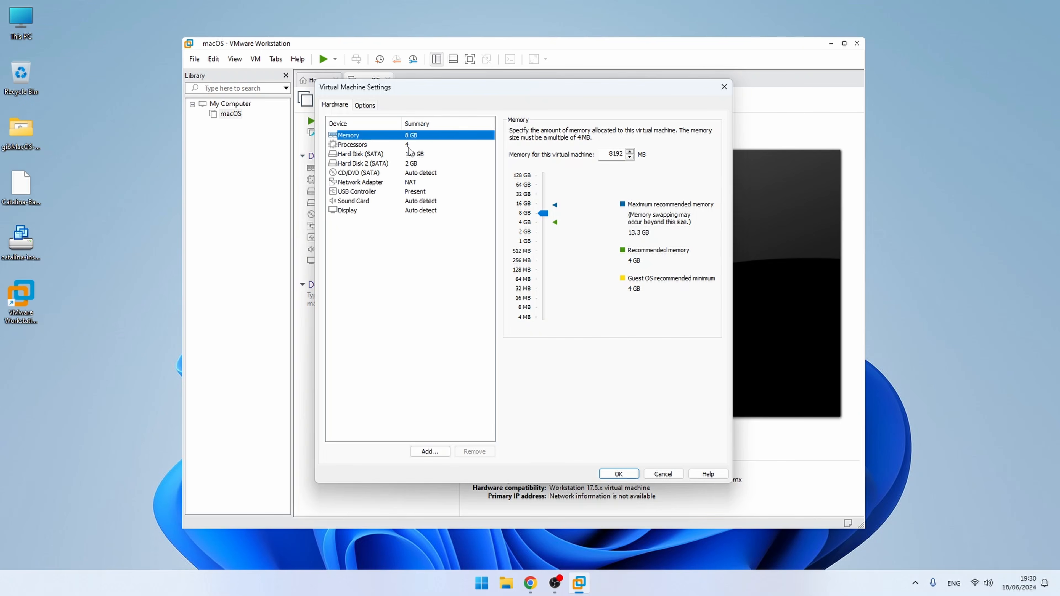
click(410, 164)
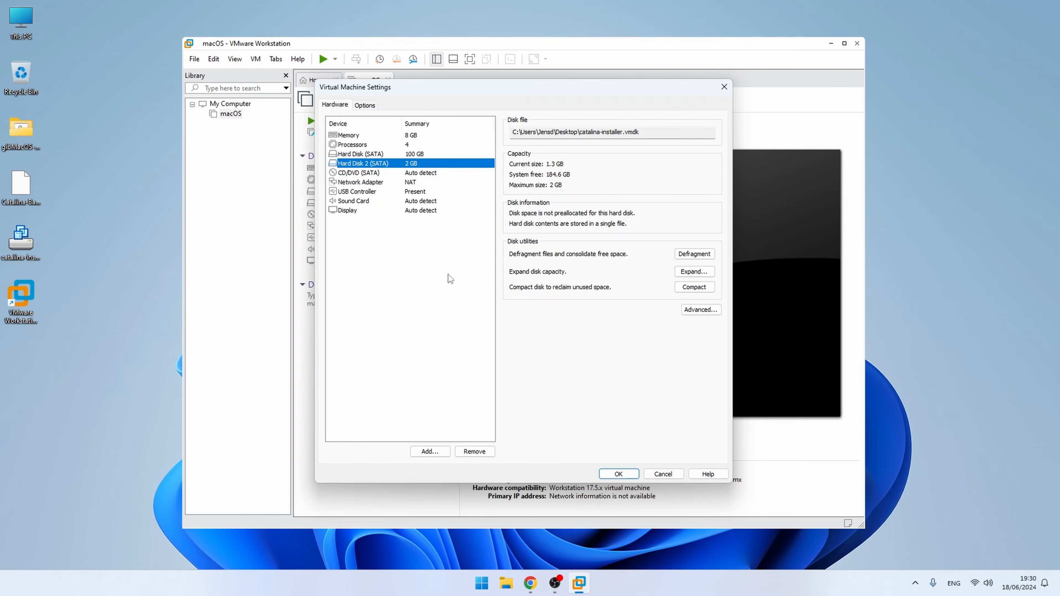
click(474, 452)
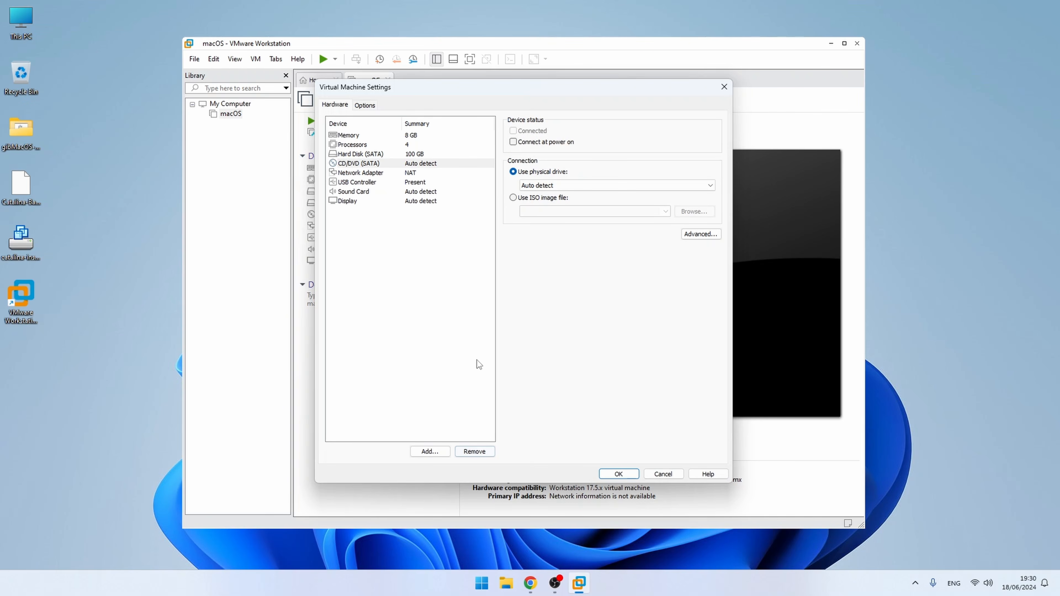
Point the CD/DVD drive at Downloads\VMware-Tools…\vmtools\darwin.iso.
click(513, 198)
click(694, 212)
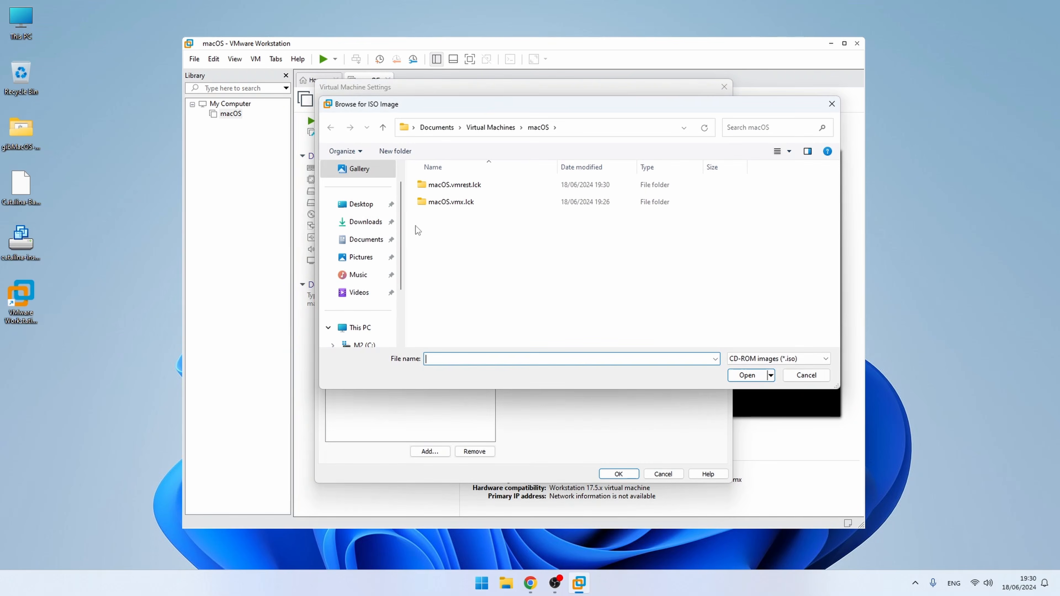
click(366, 222)
double_click(445, 201)
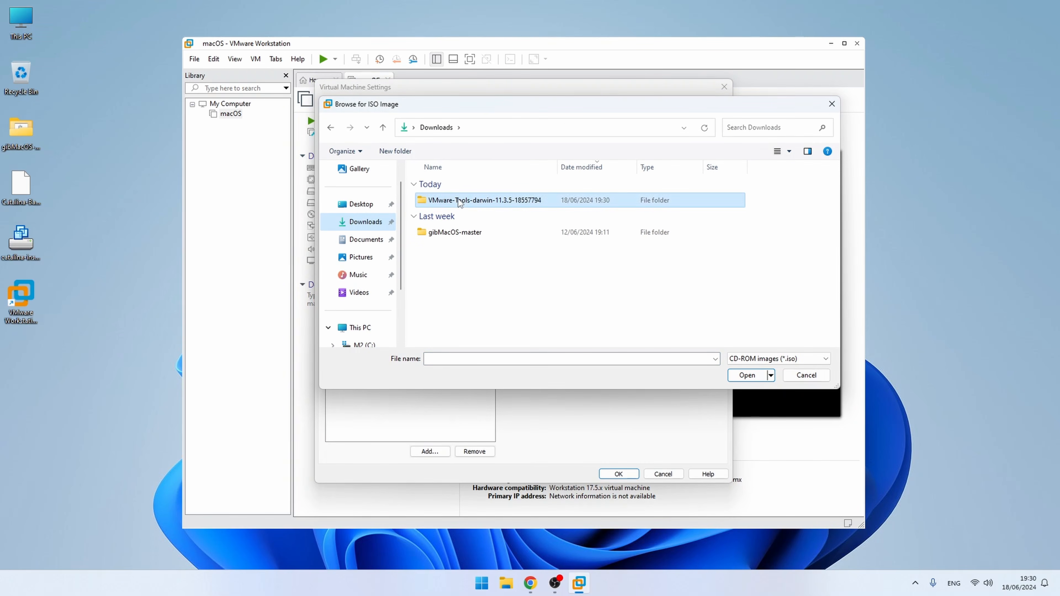
double_click(454, 199)
click(453, 202)
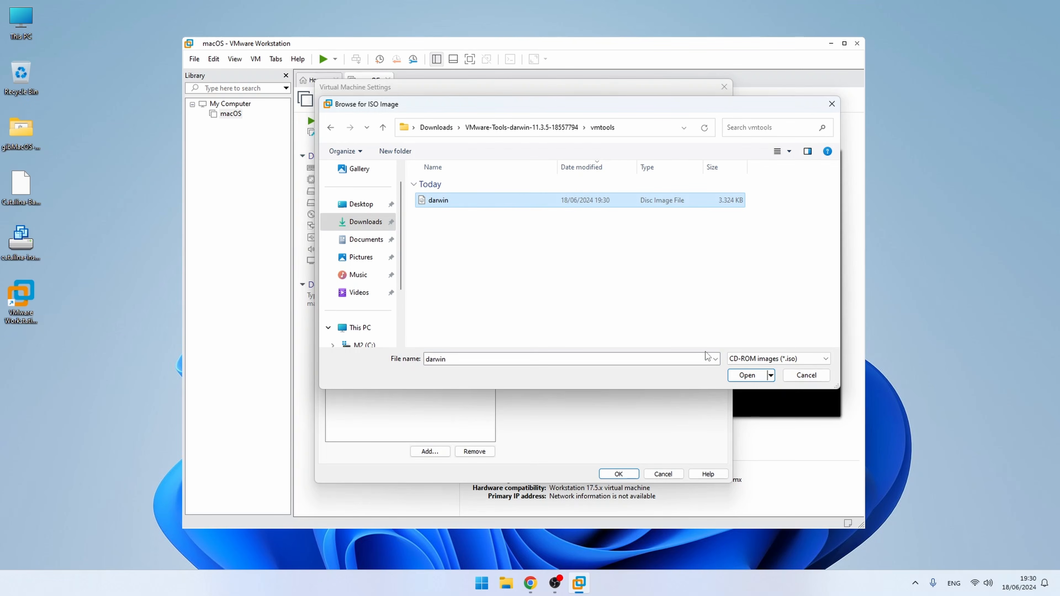
click(747, 375)
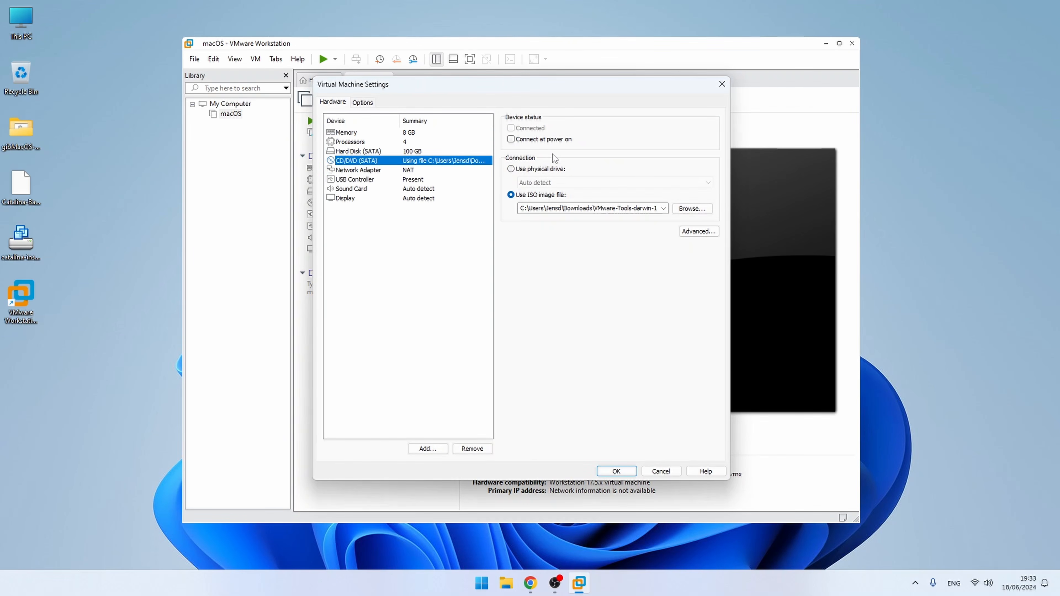
Set the disc to connect at power on, save the settings, and power on the VM.
click(550, 141)
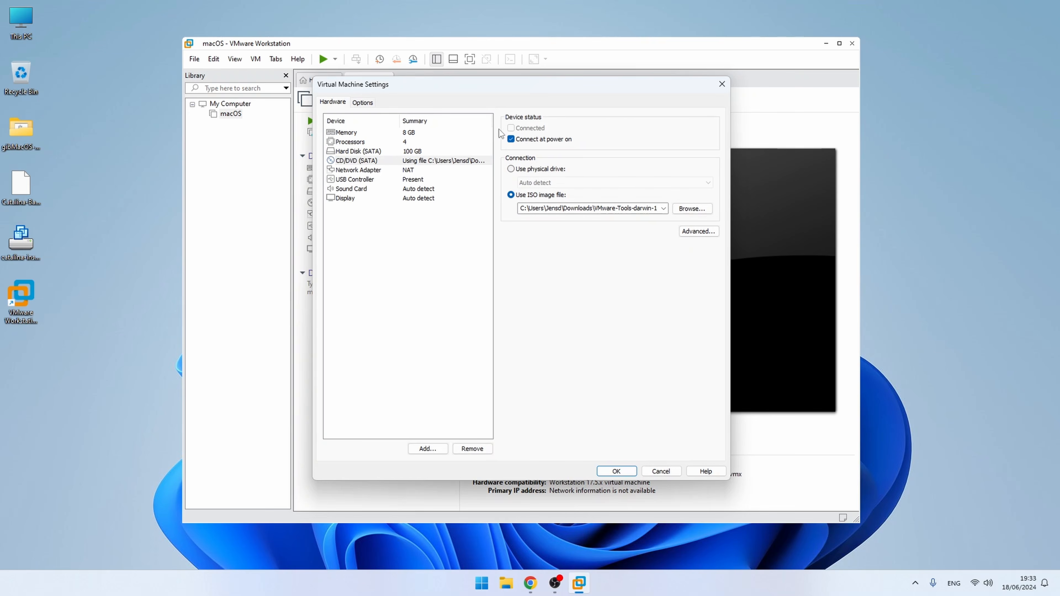
click(618, 471)
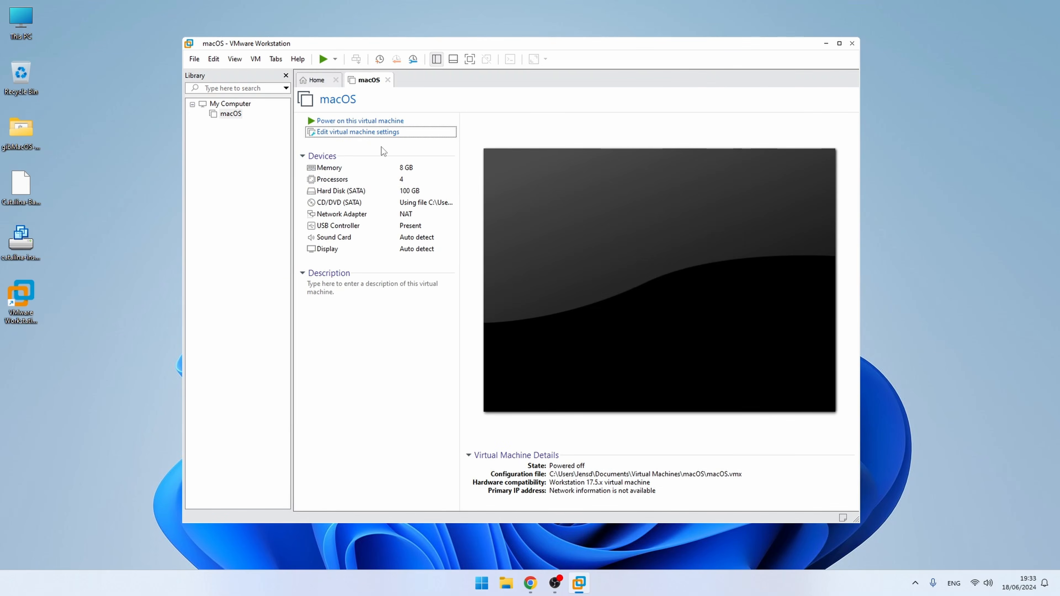
click(362, 122)
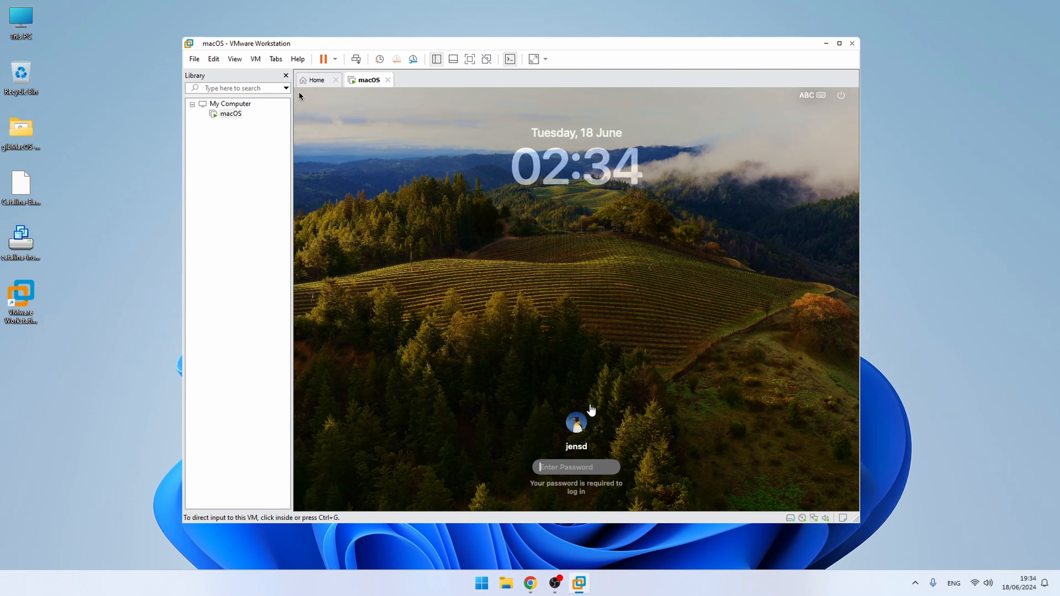
Log in to macOS and run the VMware Tools installer for all users with the admin password.
click(591, 411)
key(Return)
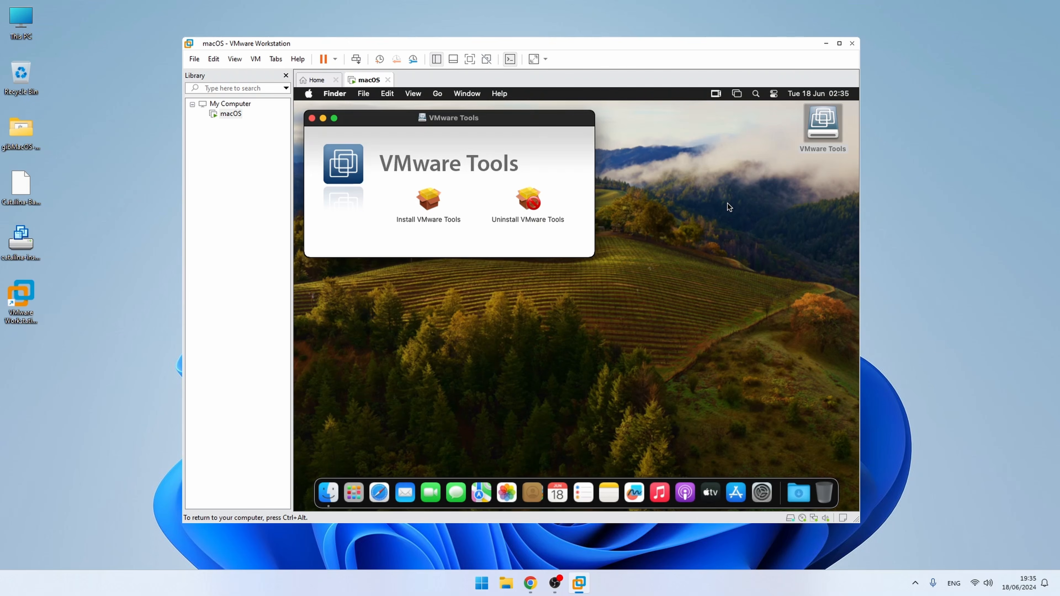
double_click(428, 197)
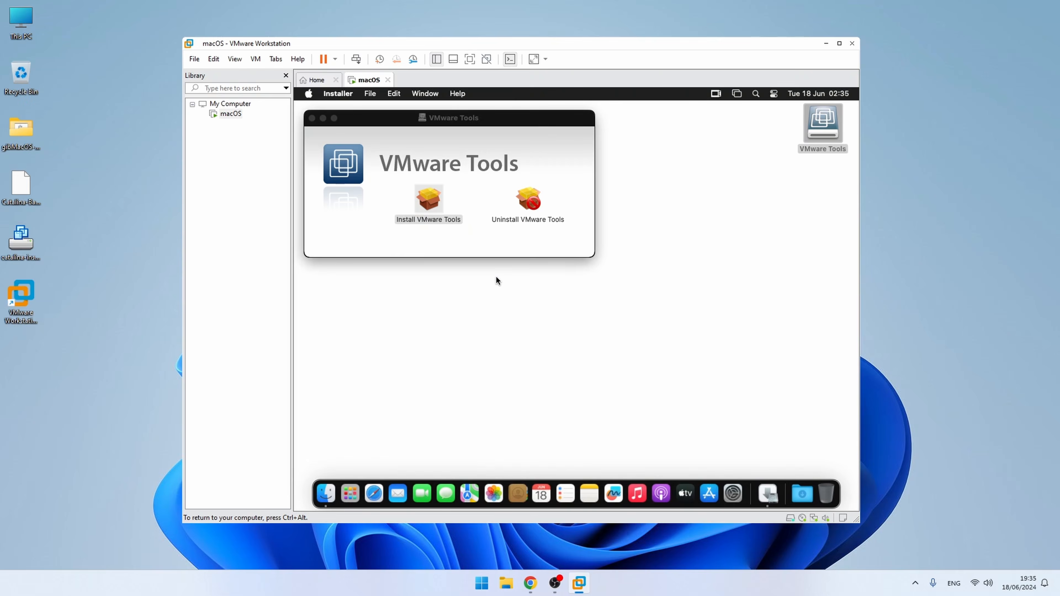
click(724, 383)
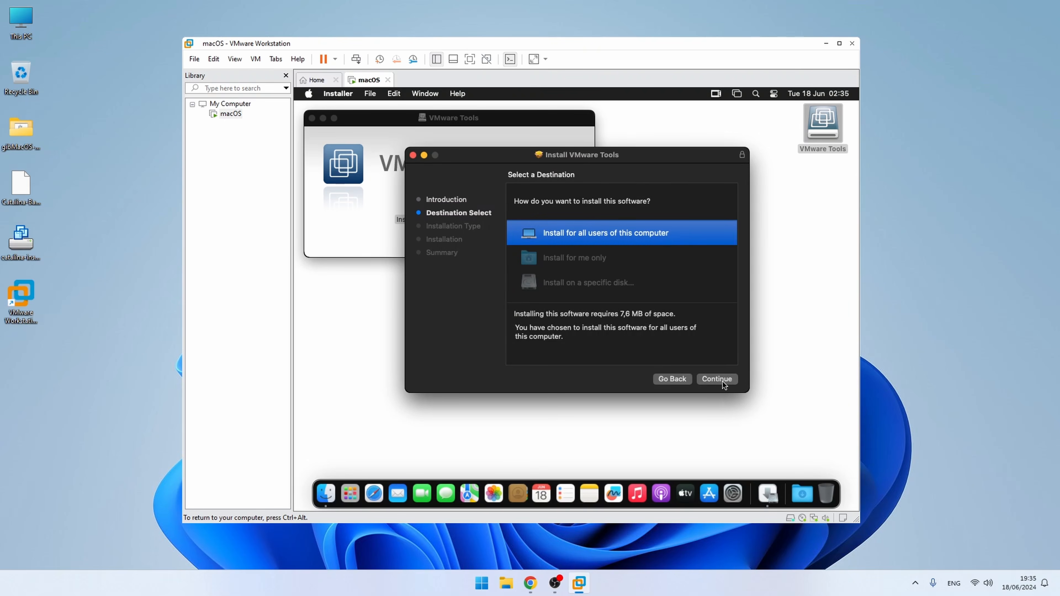
click(717, 379)
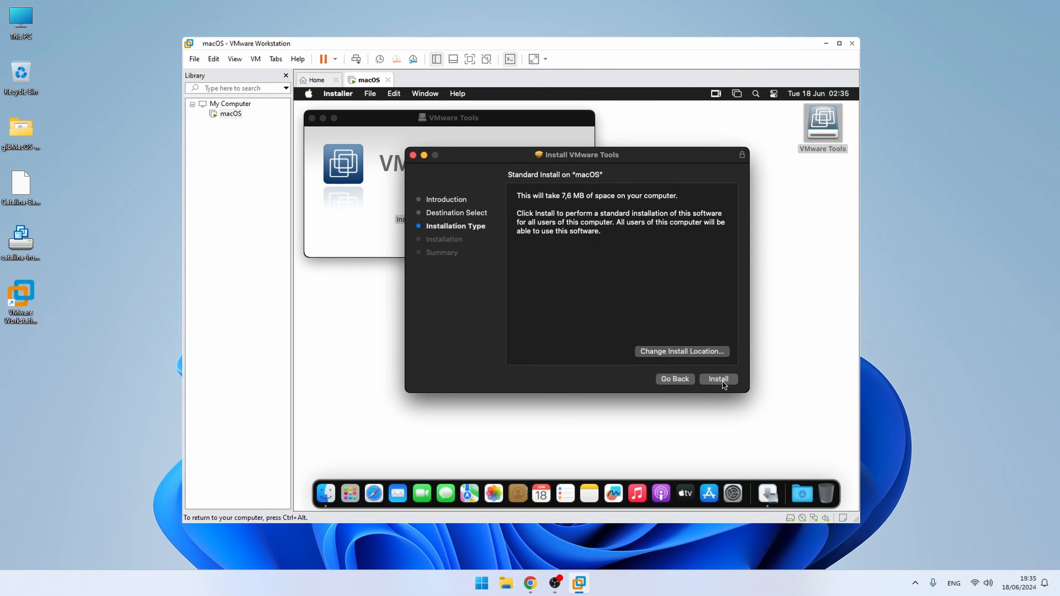
click(723, 383)
text(********)
key(Return)
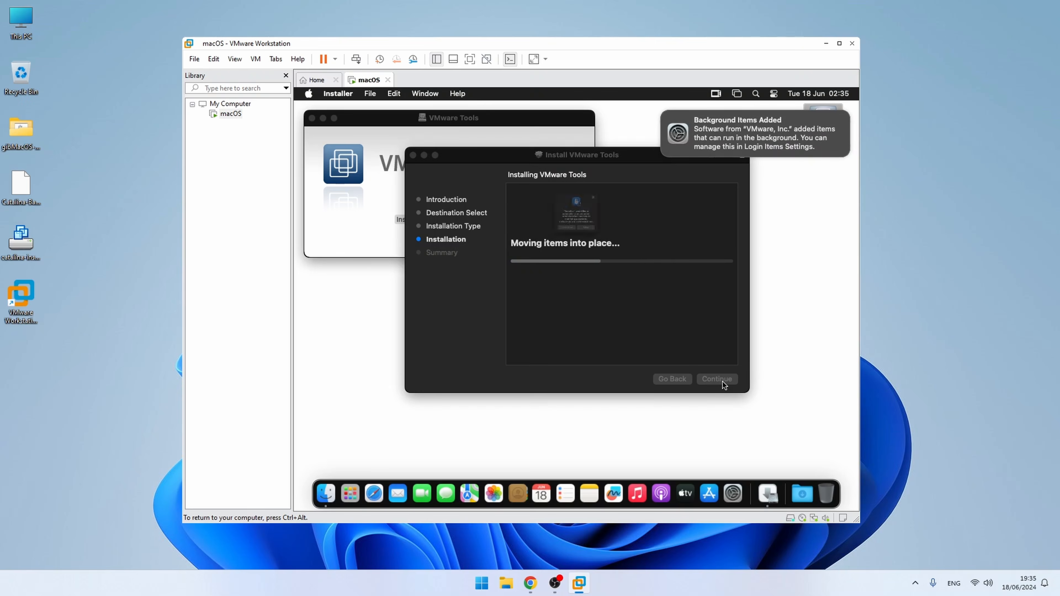
click(622, 267)
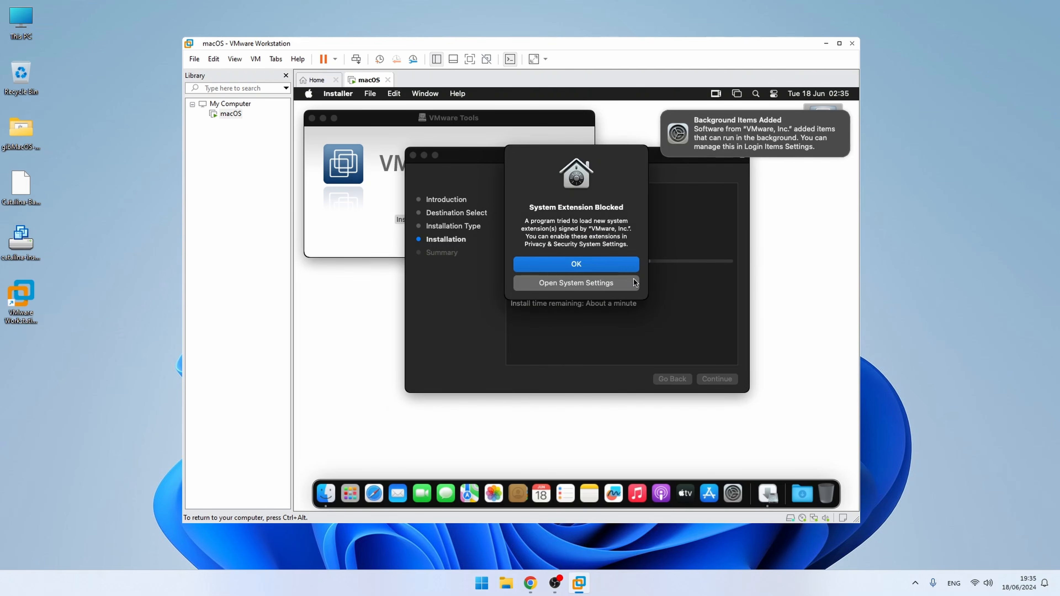
Allow the blocked VMware extension in Privacy & Security, choose Not Now for the restart, and close Settings.
click(626, 283)
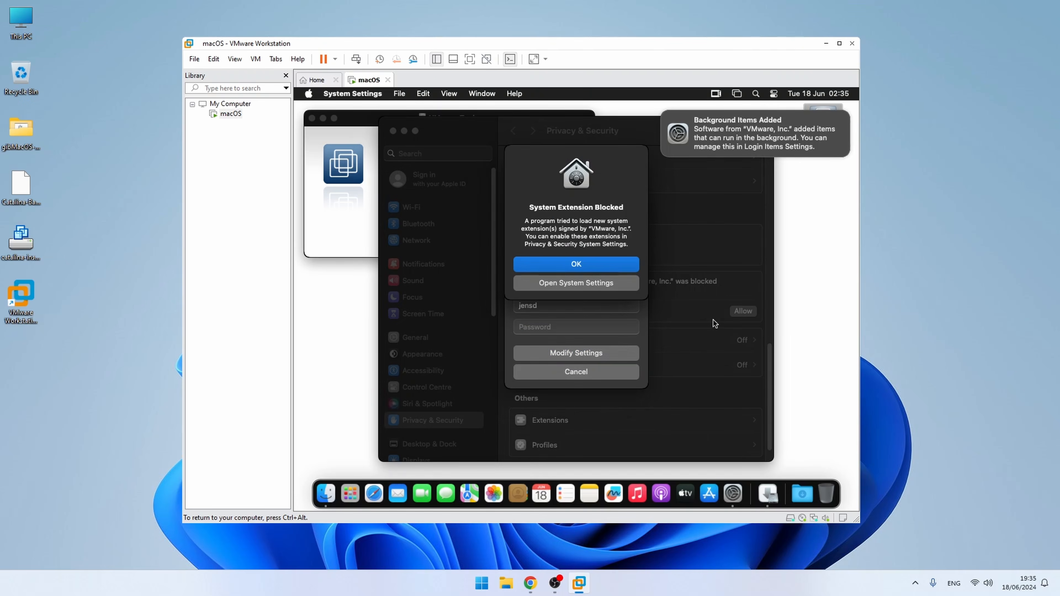
click(622, 278)
text(******)
key(Return)
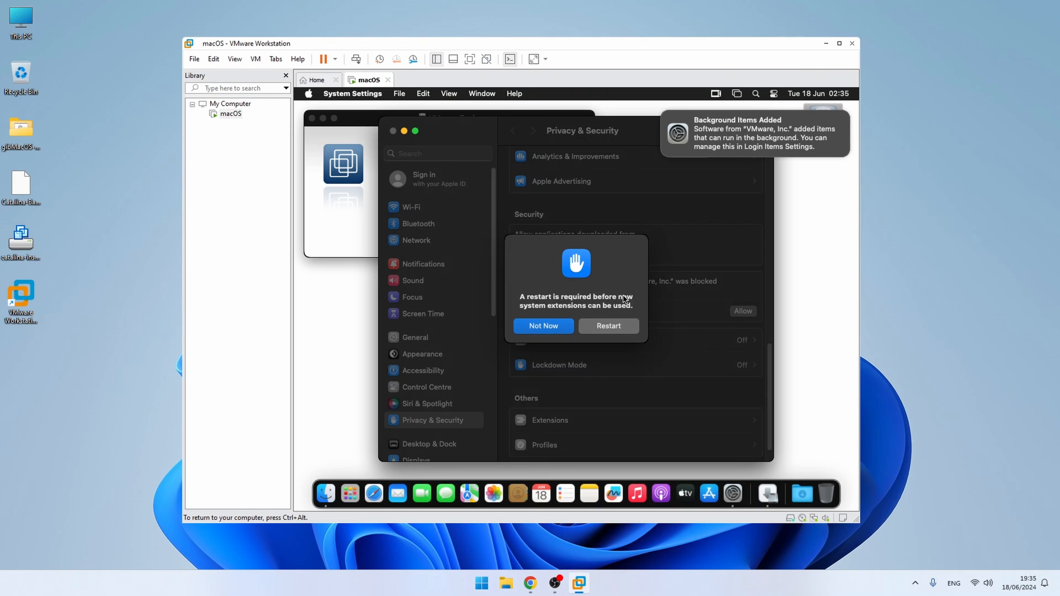
click(558, 326)
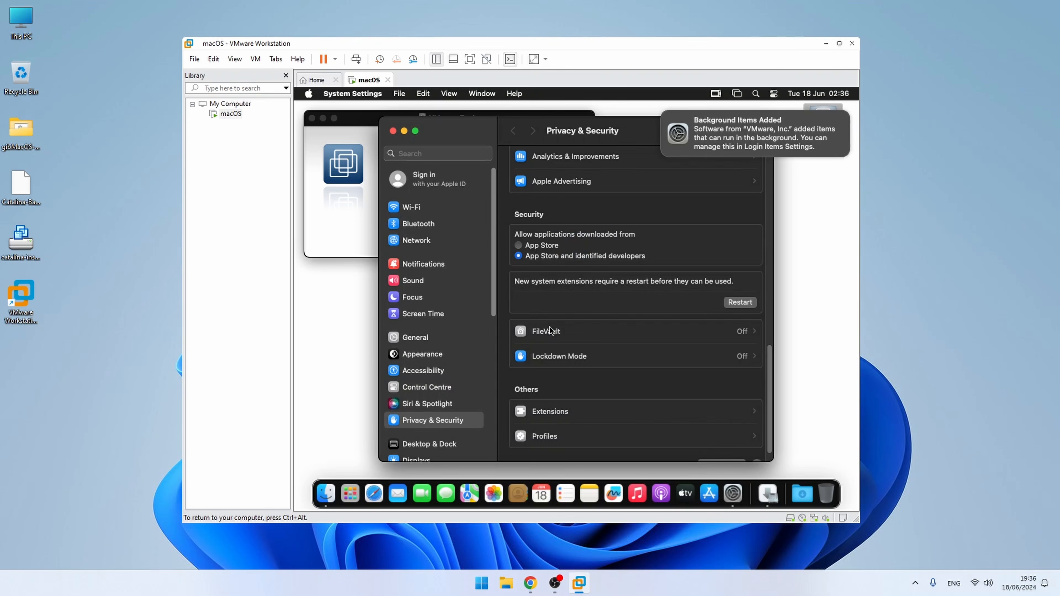
click(393, 131)
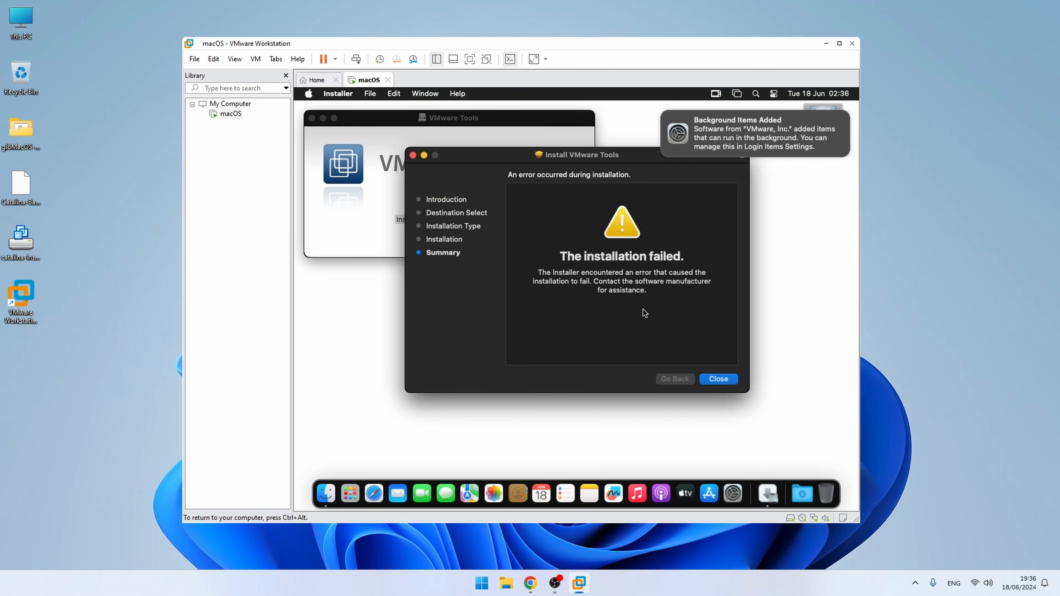
Close the failed summary, rerun Install VMware Tools with the admin password, and restart the Mac.
click(711, 380)
double_click(429, 202)
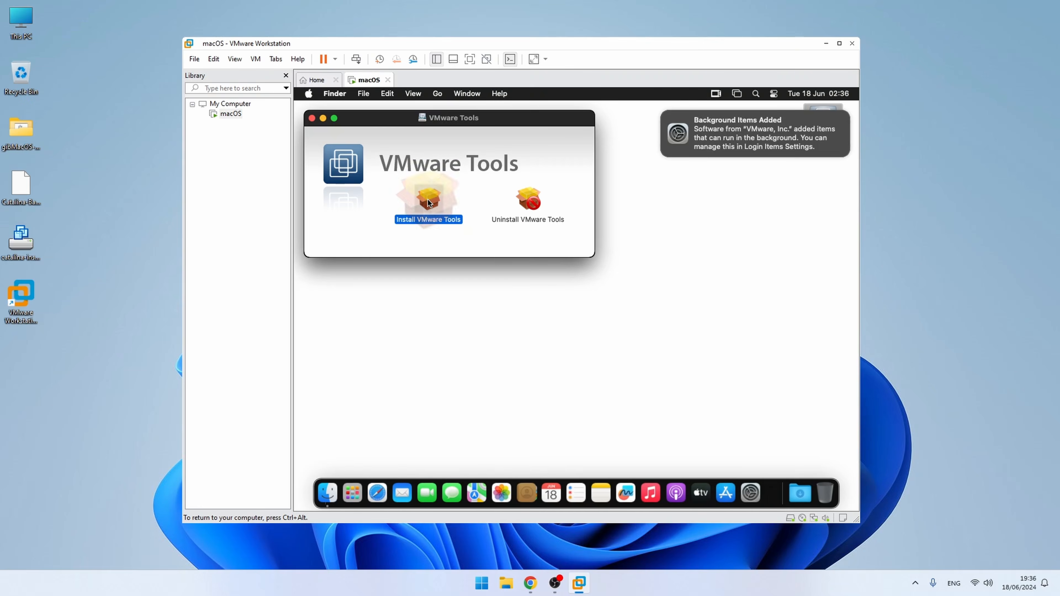
click(706, 380)
click(705, 380)
click(706, 380)
key(Return)
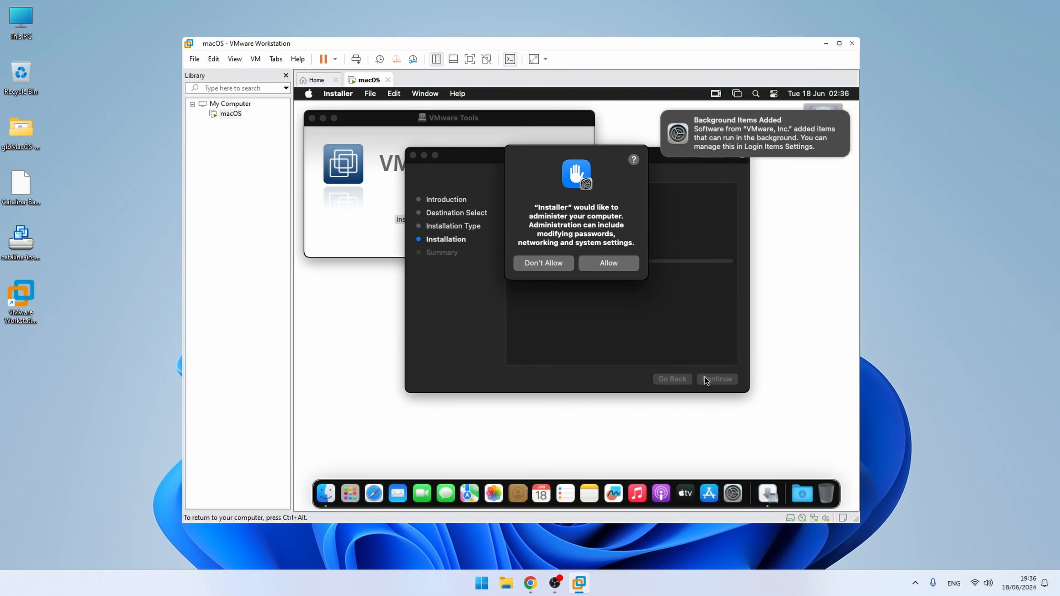
click(633, 267)
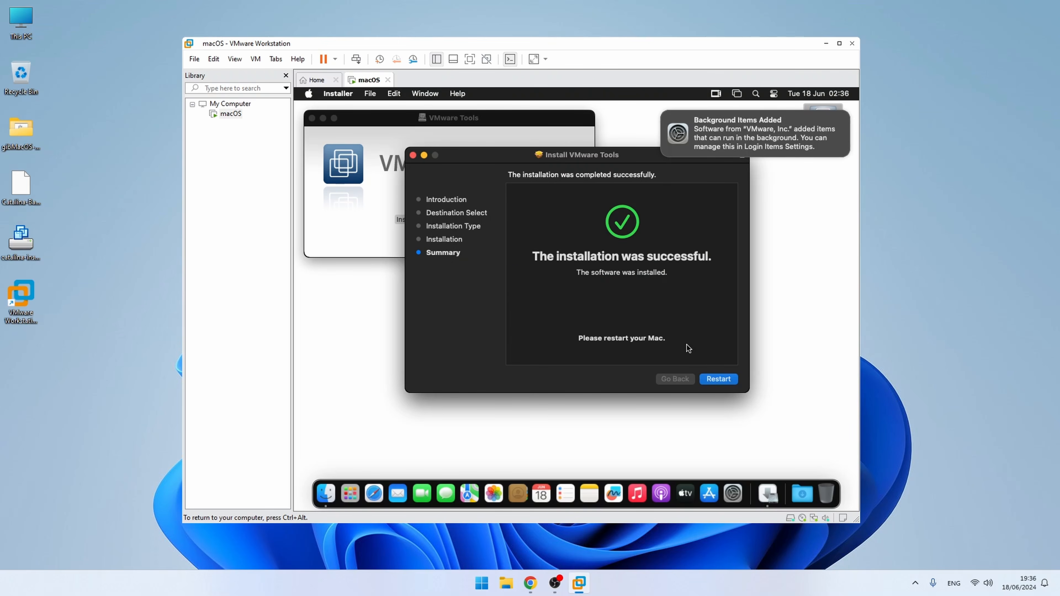
click(709, 380)
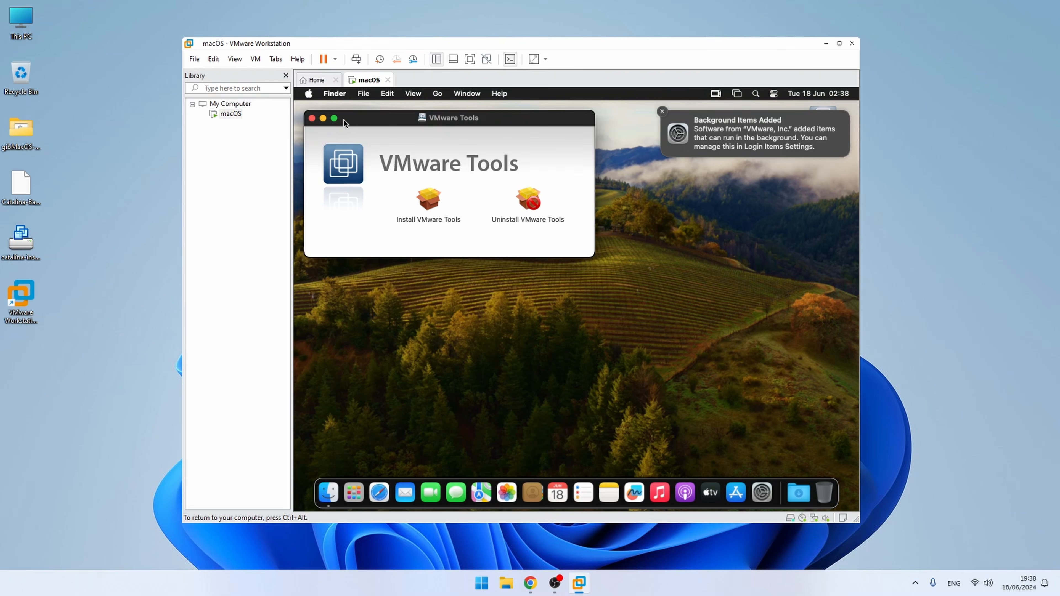
Close the VMware Tools window and eject the VMware Tools disk.
click(311, 119)
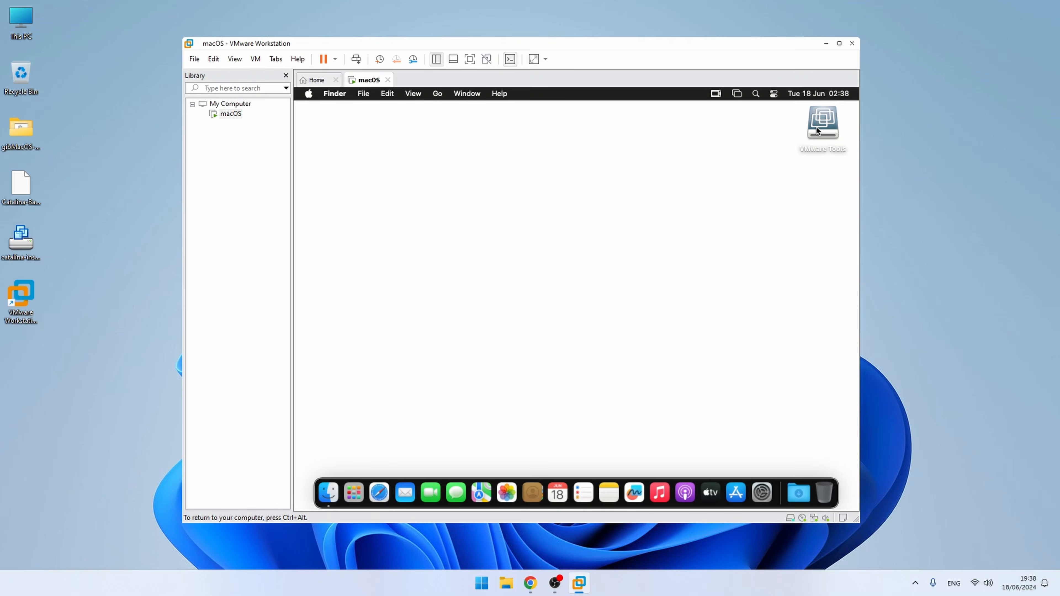
right_click(816, 127)
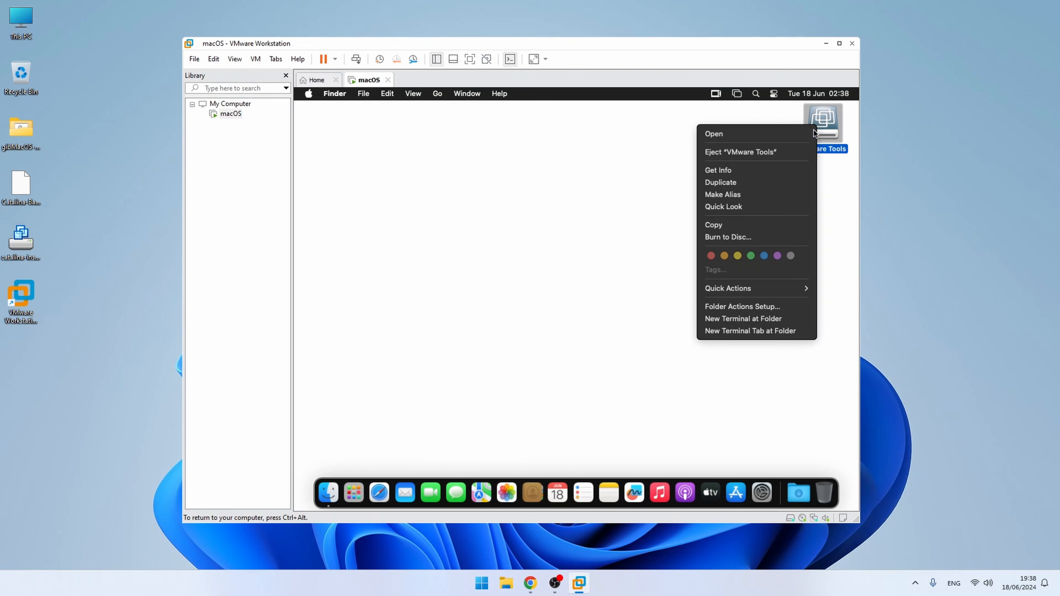
click(784, 152)
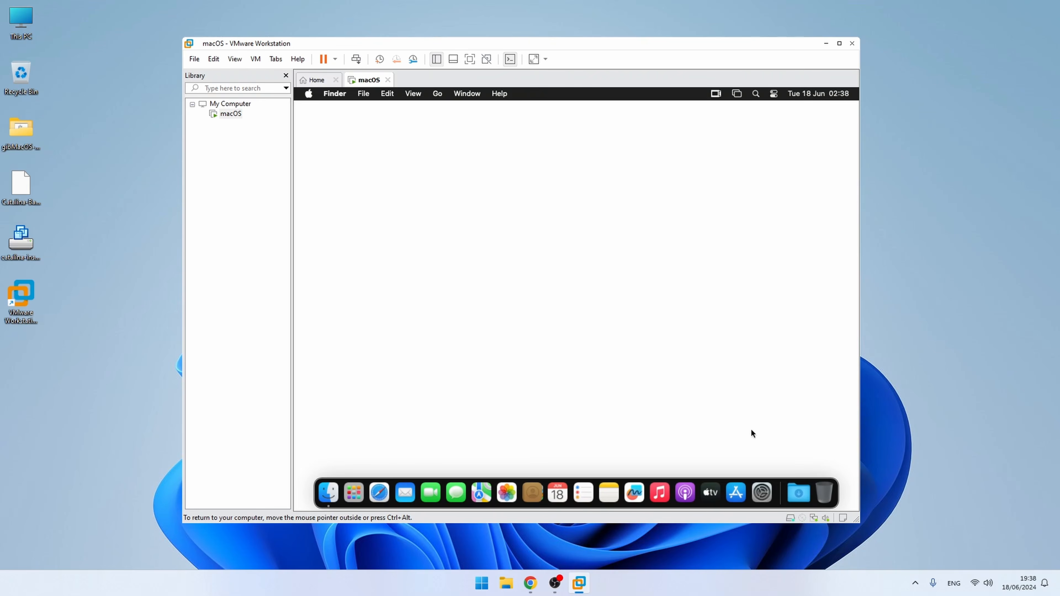
Check Displays while enlarging the Workstation window so the guest fills it at 1083 × 825.
click(762, 492)
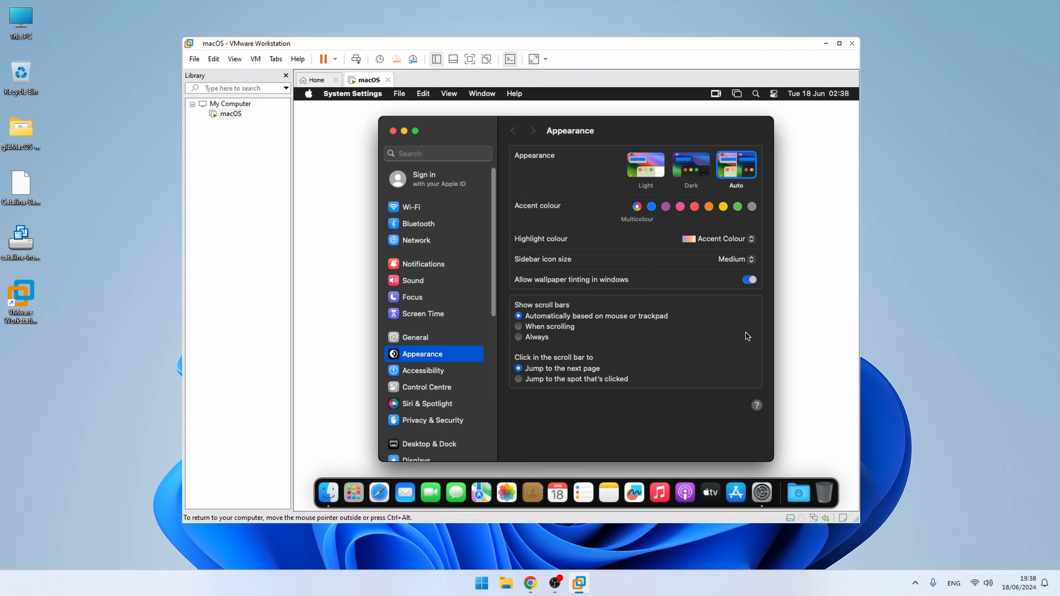
click(424, 460)
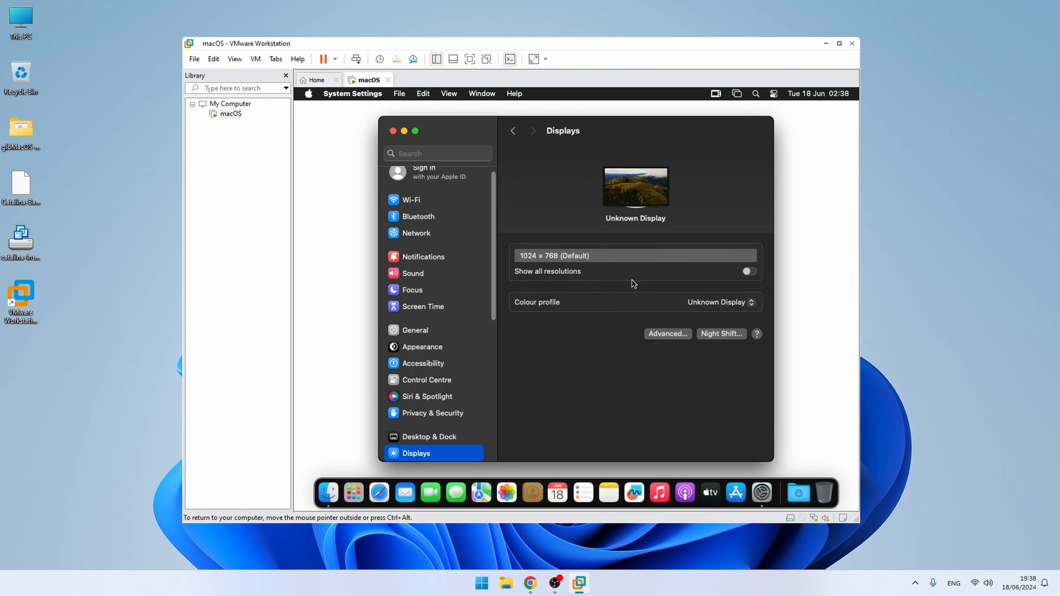
click(752, 272)
click(752, 272)
drag(855, 519, 887, 552)
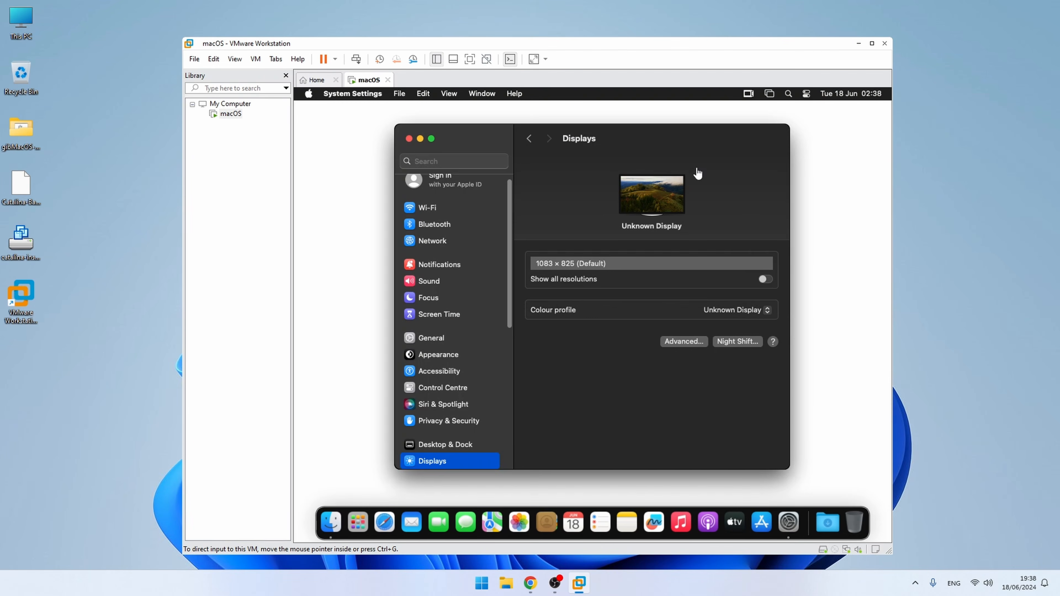
drag(632, 56, 611, 40)
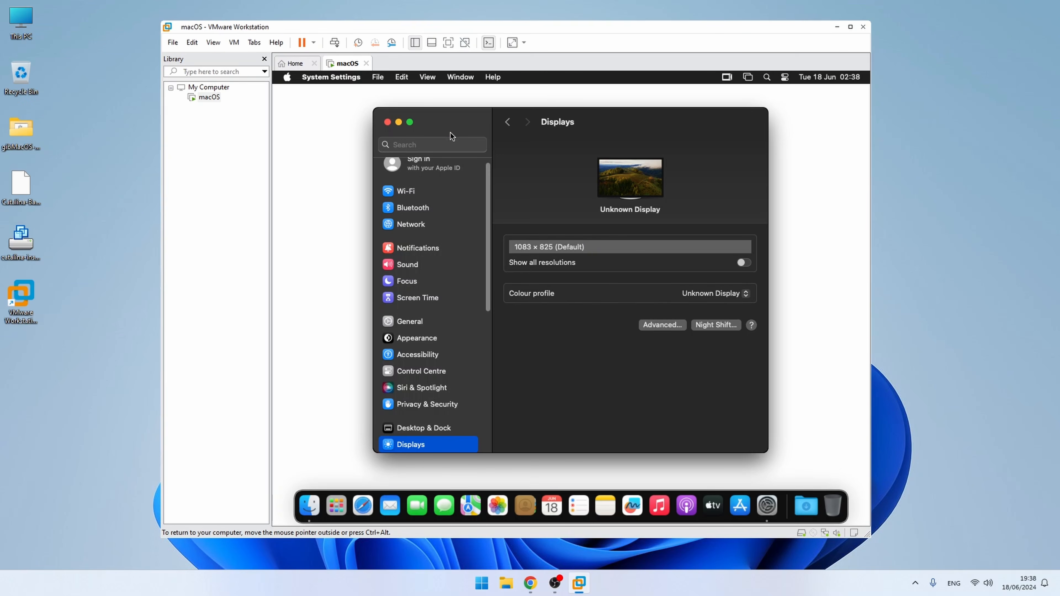
click(388, 122)
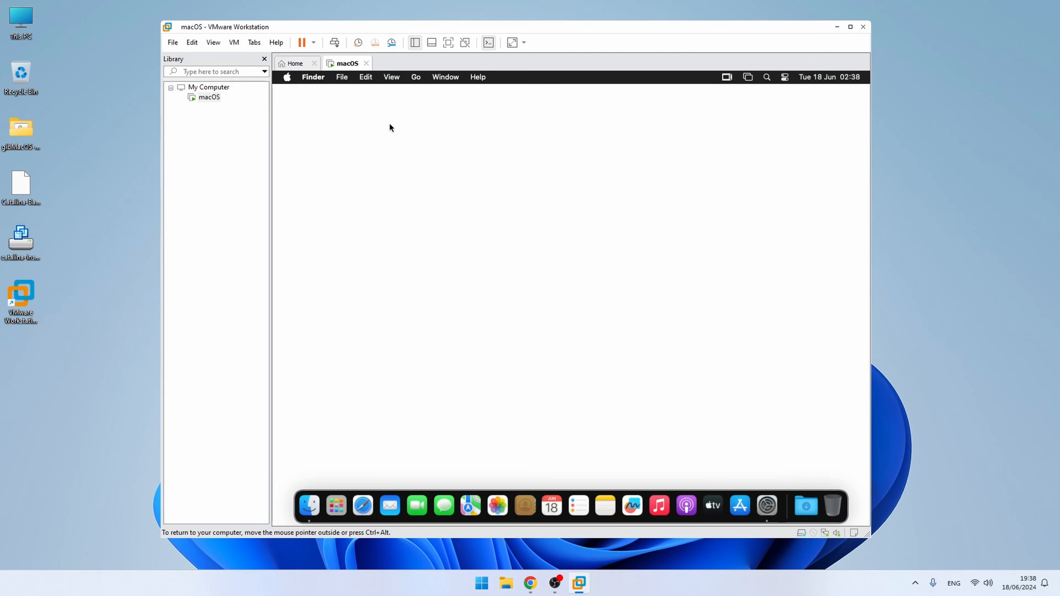
In Terminal, run sudo vmware-resolutionSet 1280 800 from the VMware Tools folder.
key(super+space)
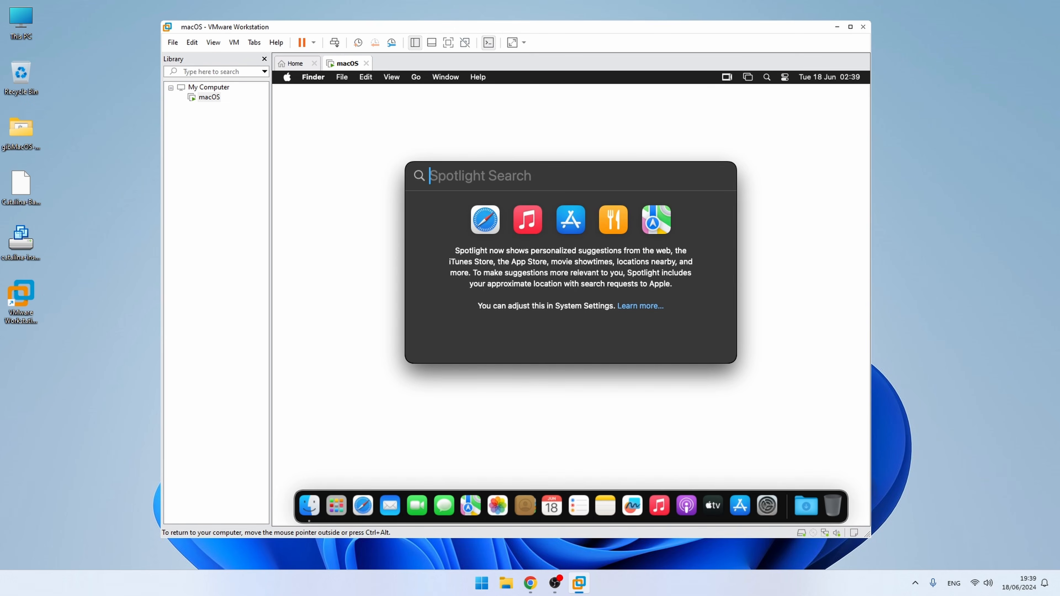
text(terminal)
key(Return)
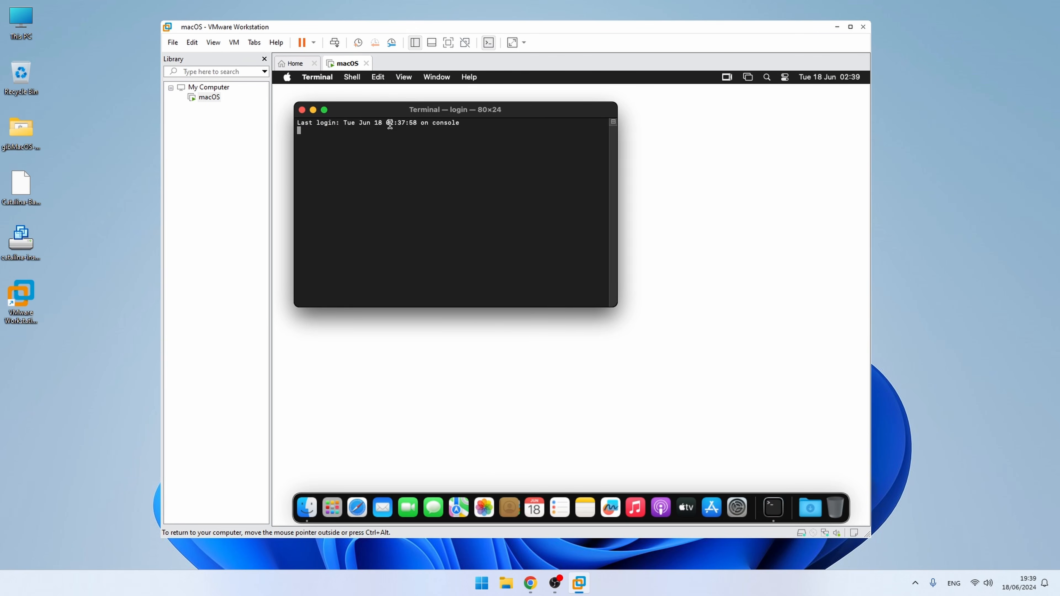
key(super+equal)
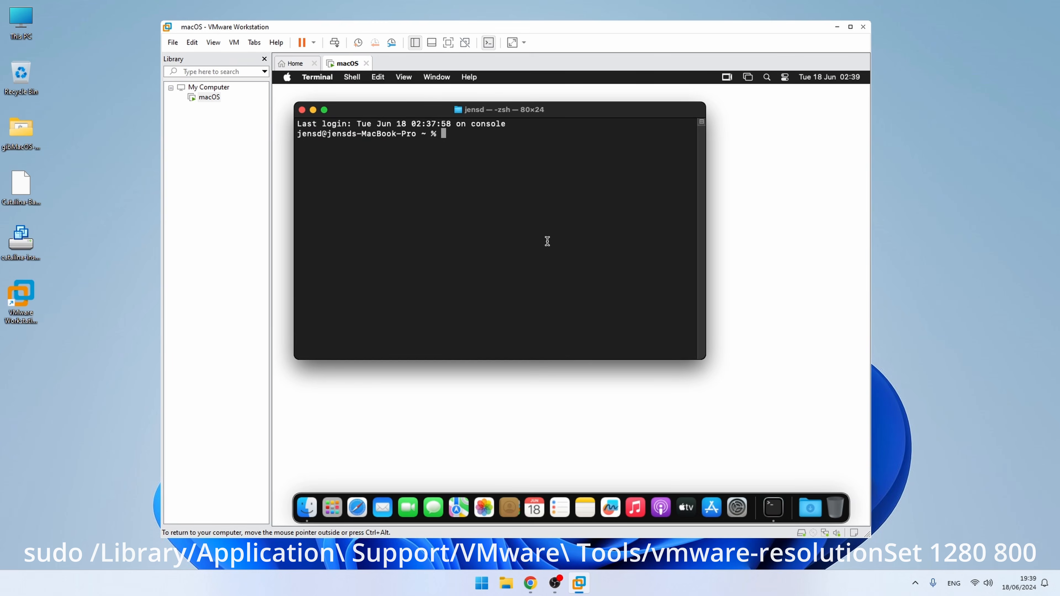
text(sudo /Library/Application\ Support/V)
key(Tab)
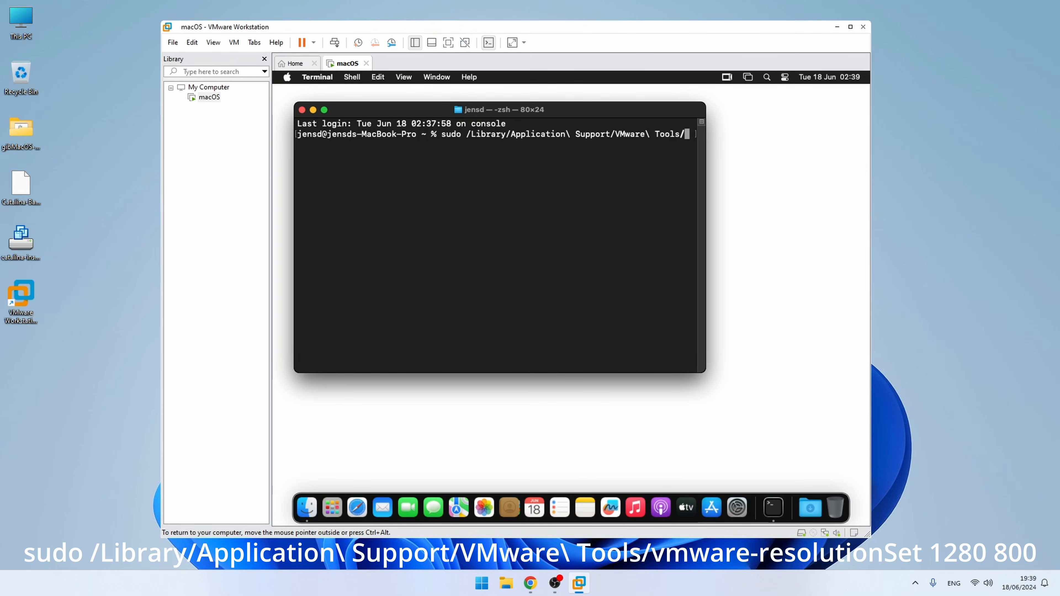
text(vmware-re)
key(Tab)
text(1280 800)
key(Return)
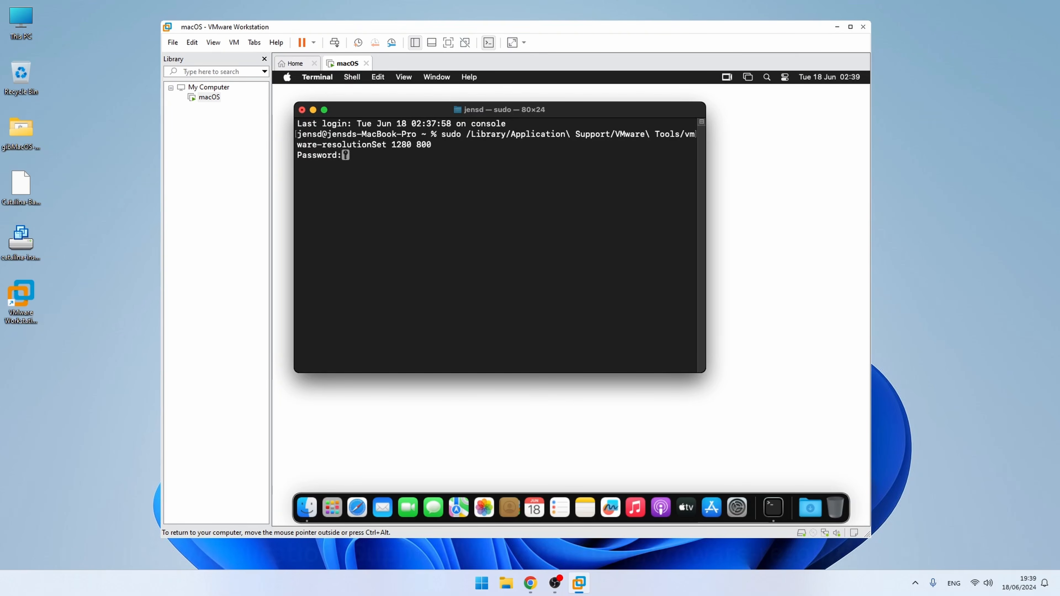
key(Return)
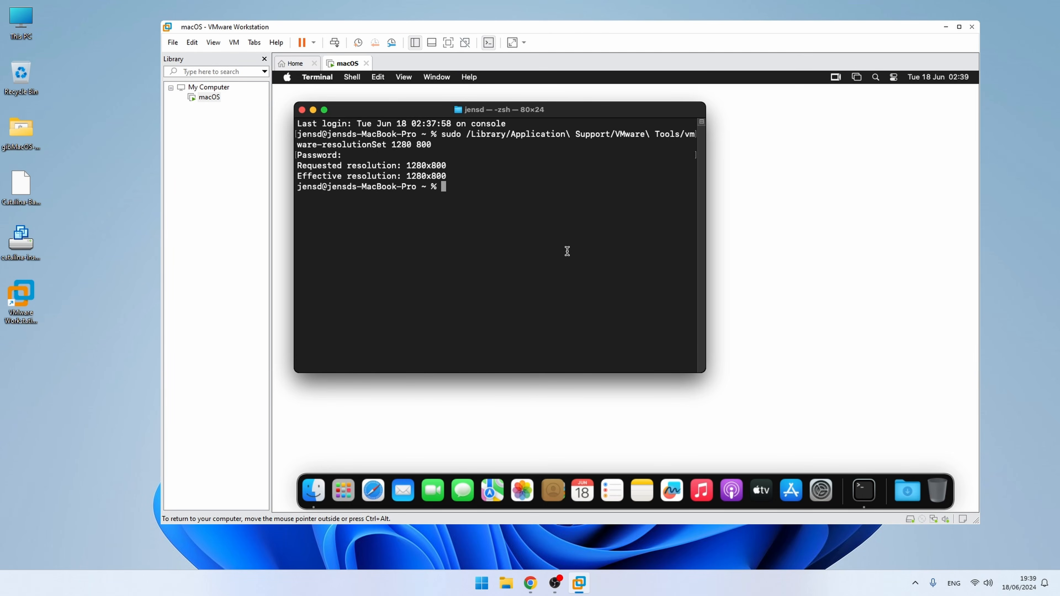
Confirm in System Settings > Displays that the screen reports 1280 × 800.
click(821, 490)
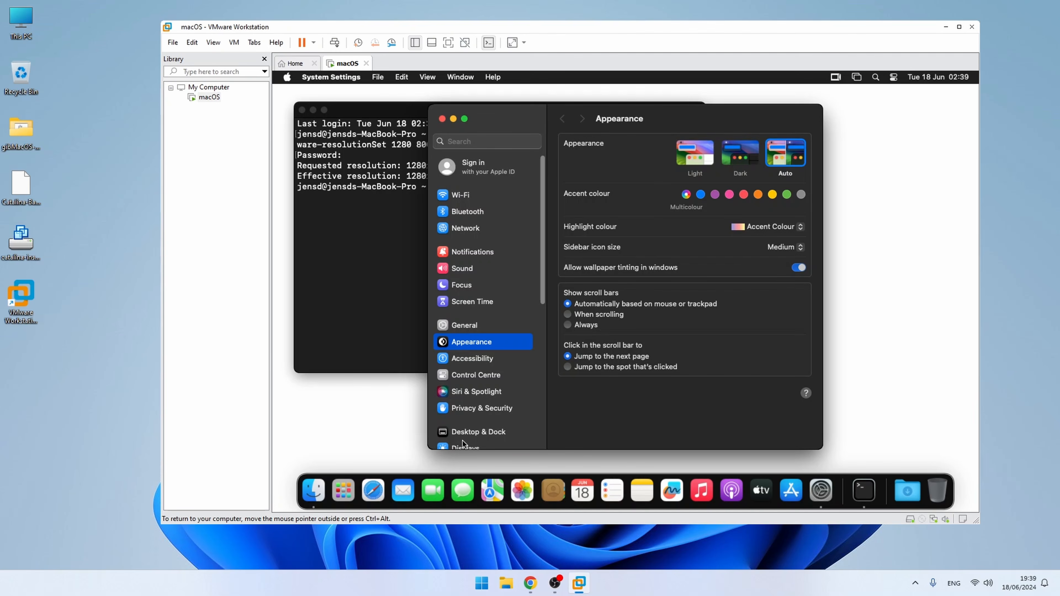
click(464, 446)
drag(548, 121, 703, 114)
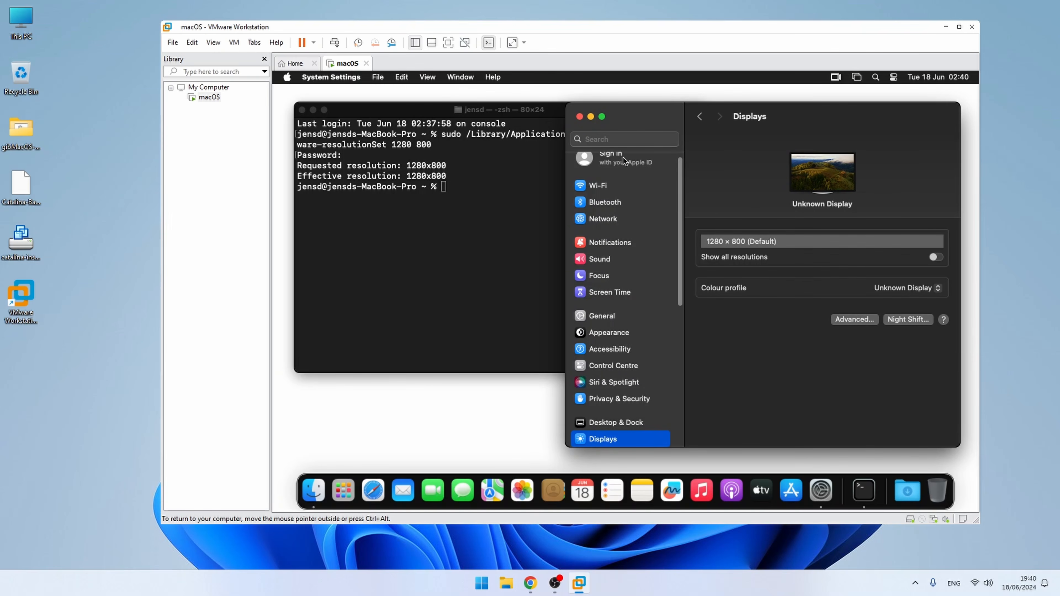
click(580, 118)
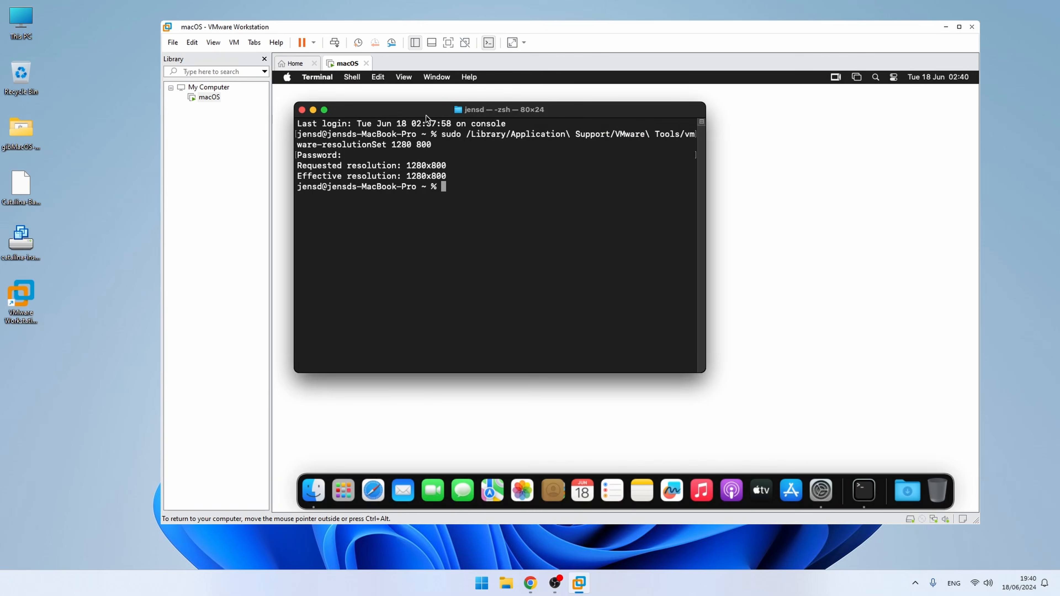
Close Terminal, dismiss the desktop context menu, and open VM > Settings.
click(303, 110)
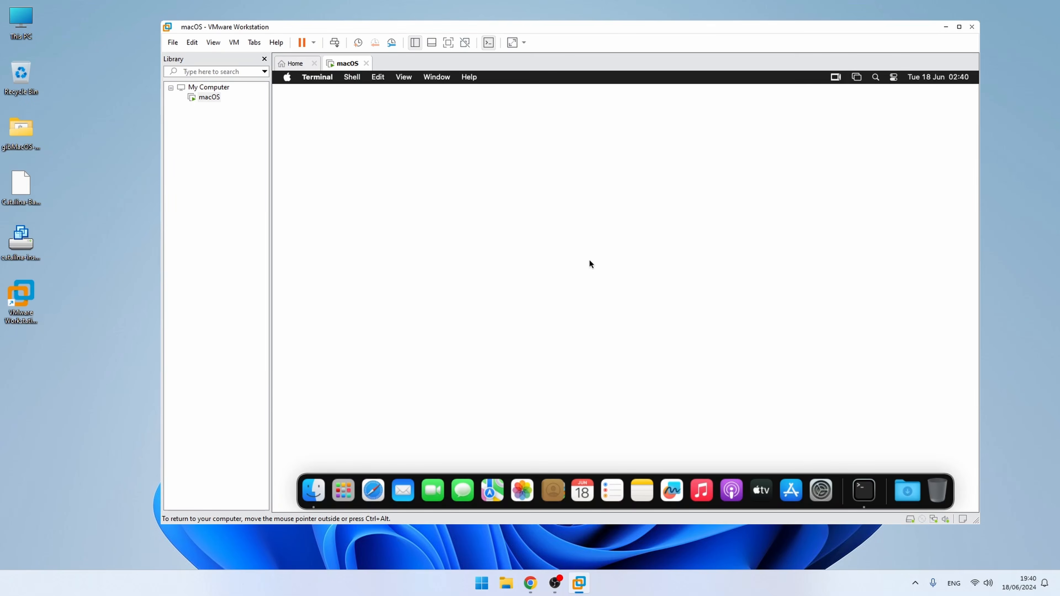
right_click(595, 245)
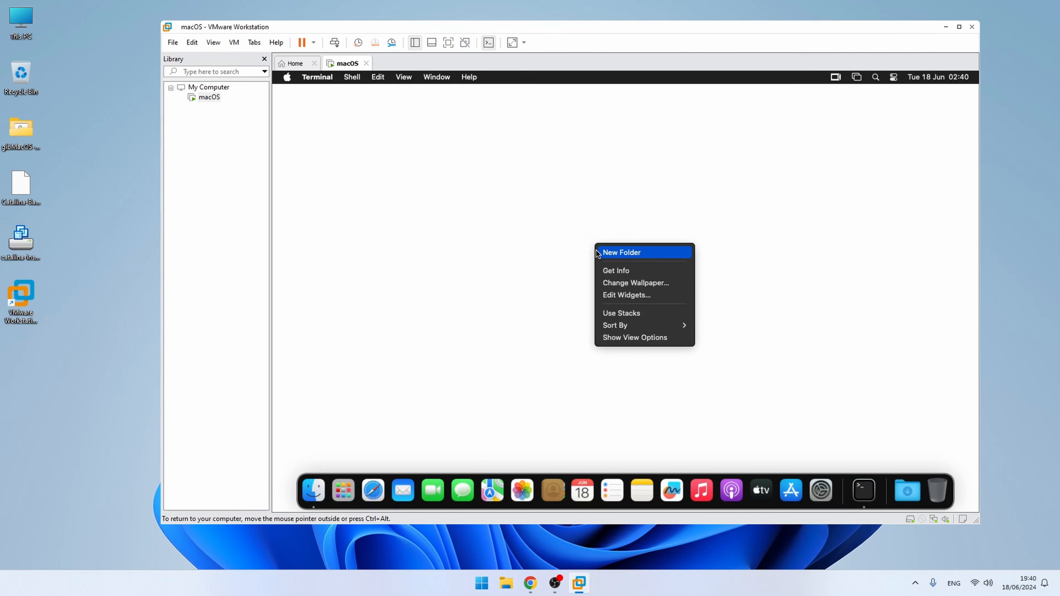
click(591, 234)
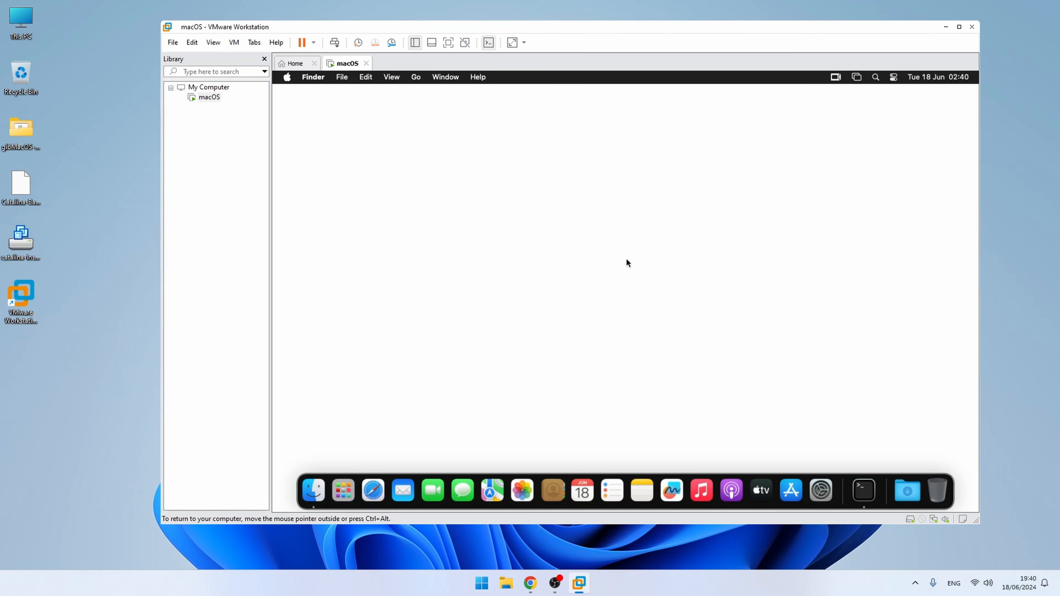
click(235, 42)
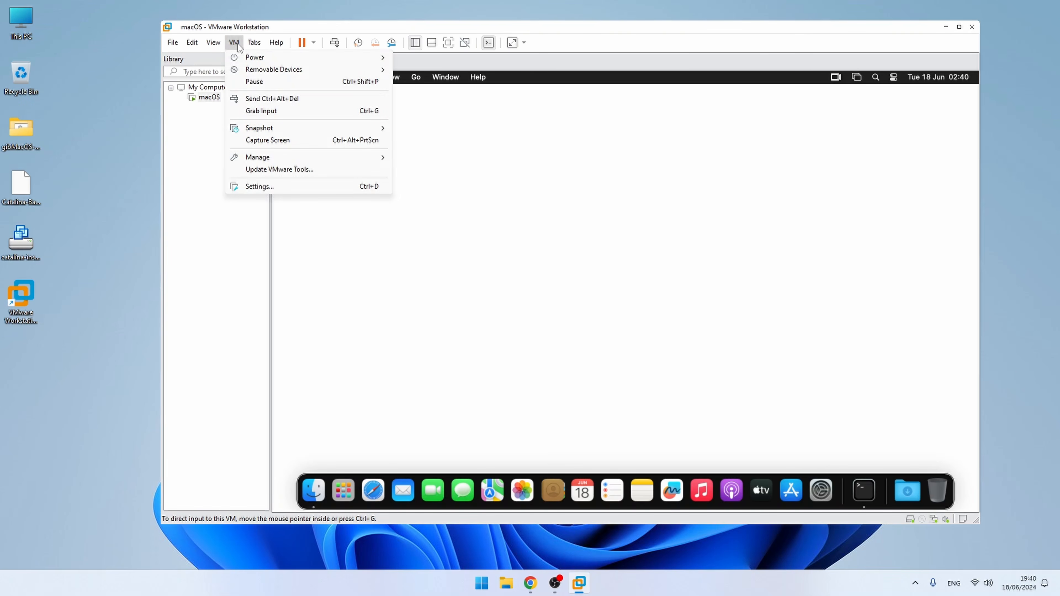
click(273, 186)
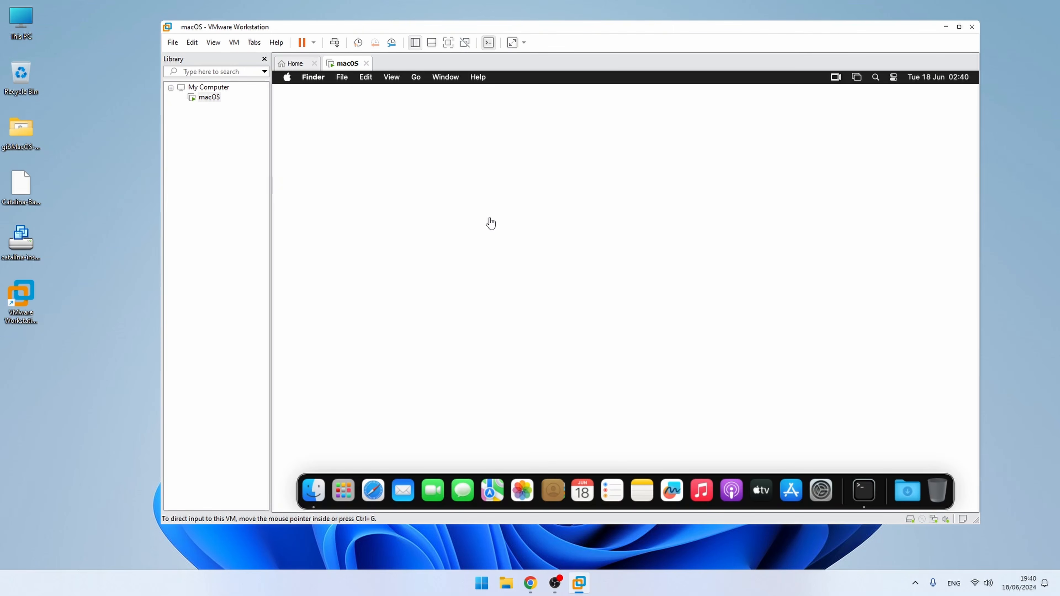
Set Shared Folders to Always enabled in the VM's Options.
click(412, 96)
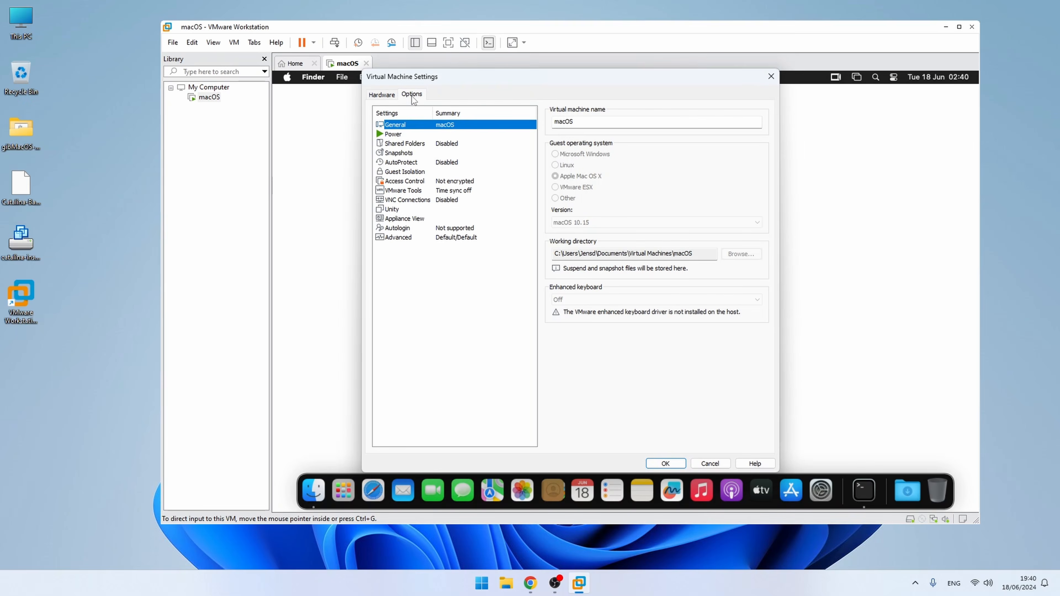
click(421, 145)
click(582, 157)
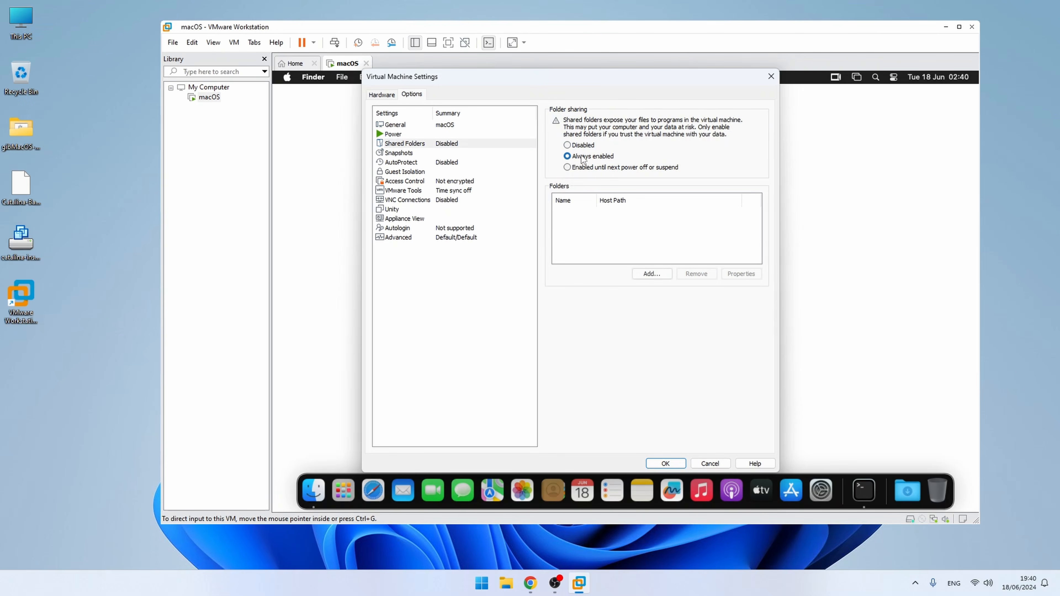
Add a new host Desktop folder named 'share' as a shared folder and save the settings.
click(651, 273)
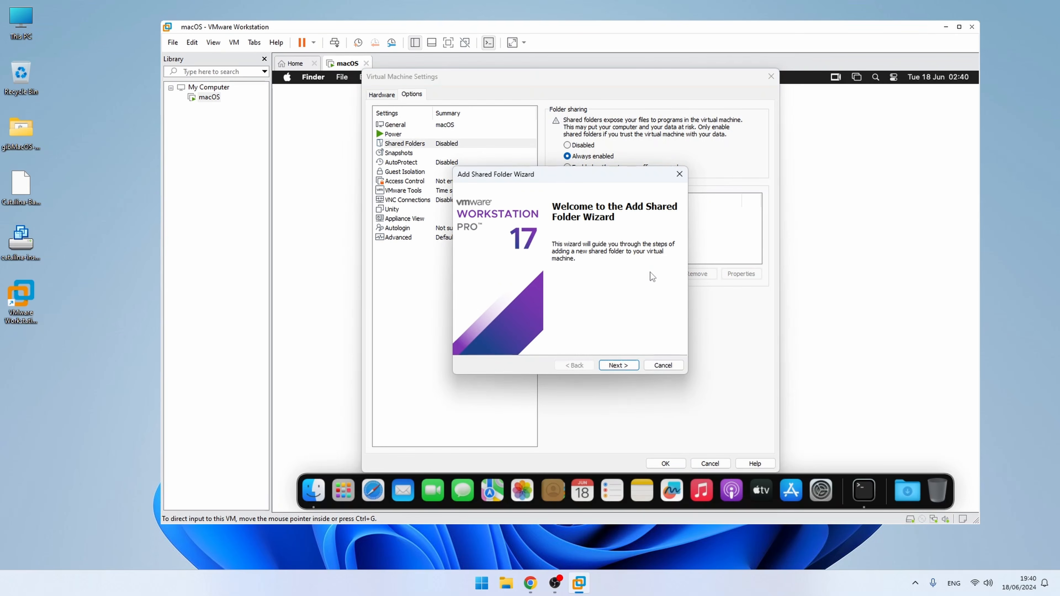
click(627, 366)
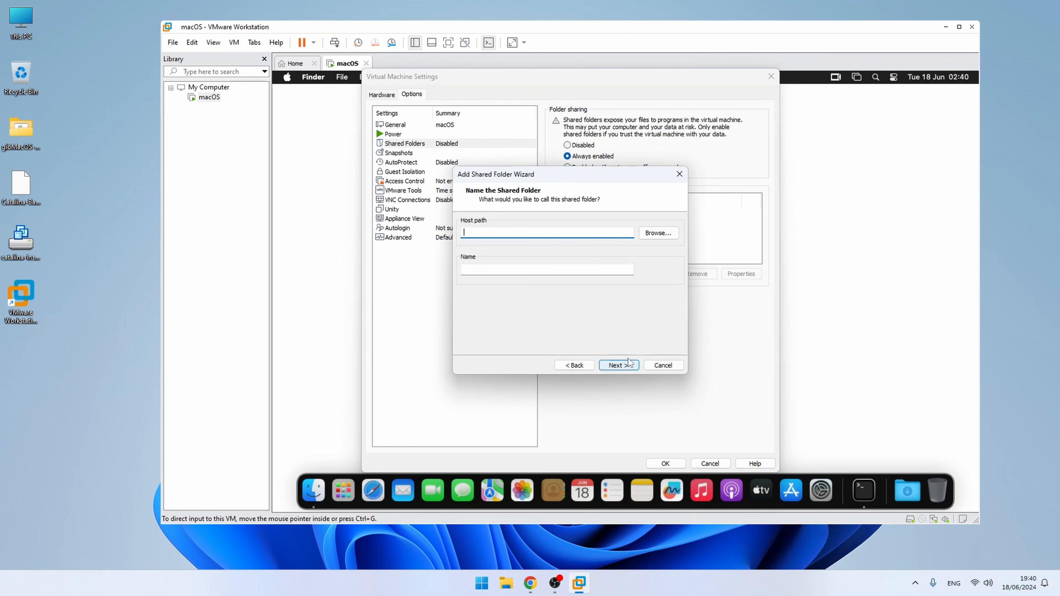
click(648, 237)
click(476, 250)
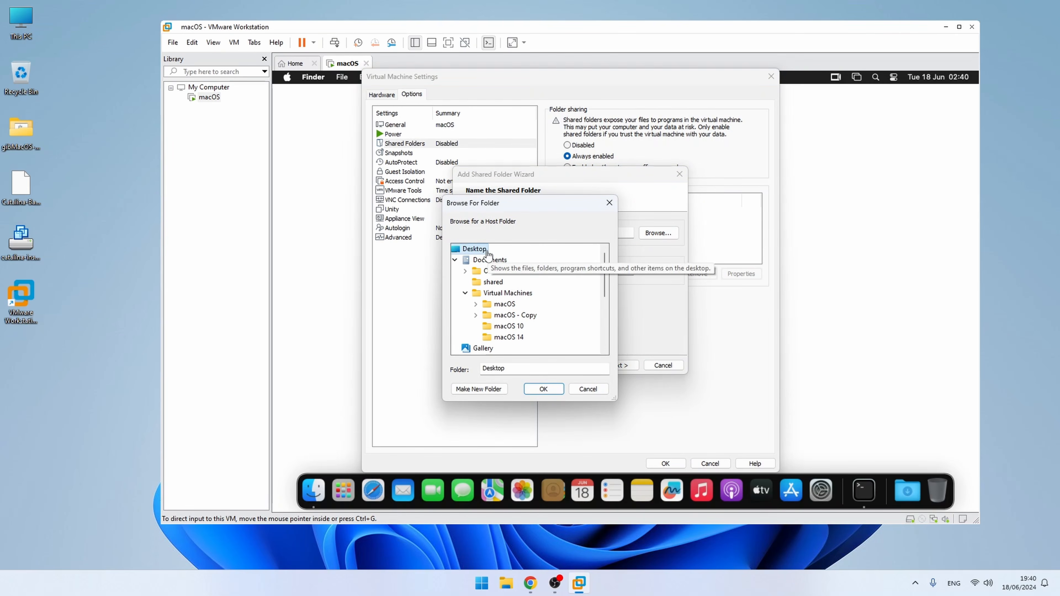
click(484, 390)
text(share)
key(Return)
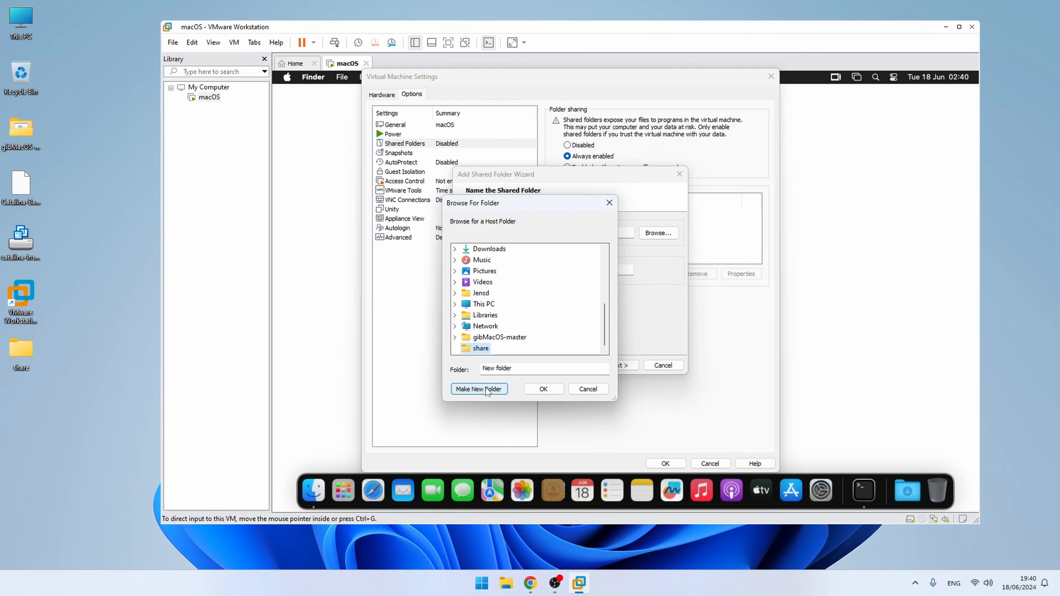
click(544, 389)
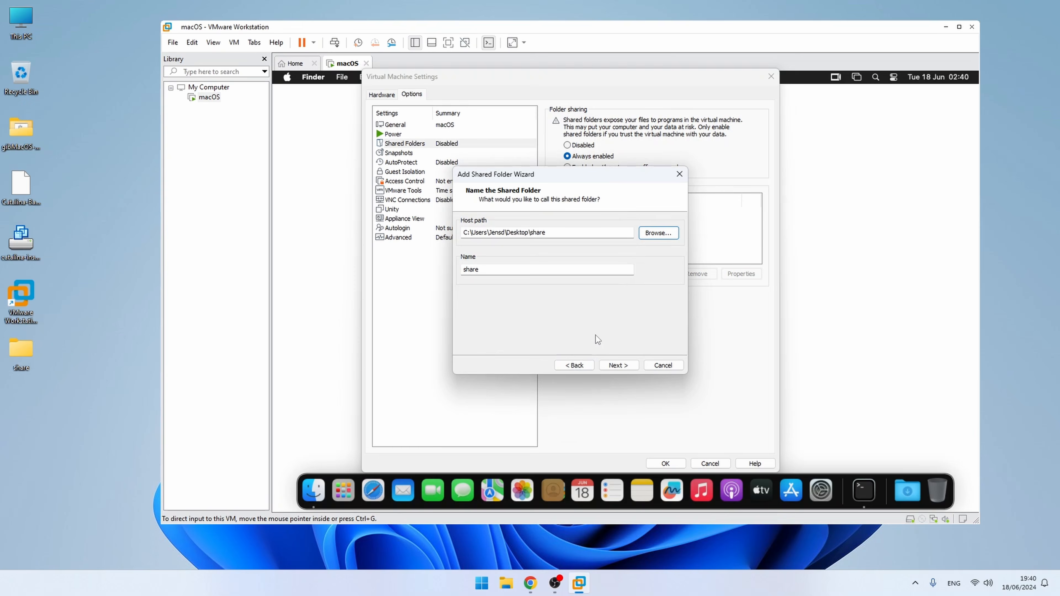
click(615, 366)
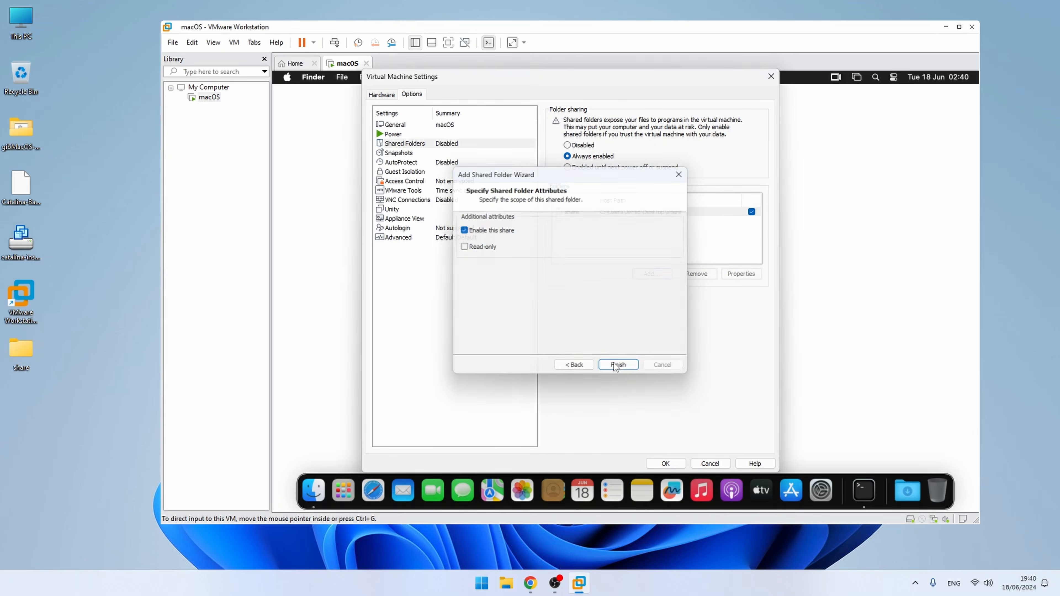
click(616, 366)
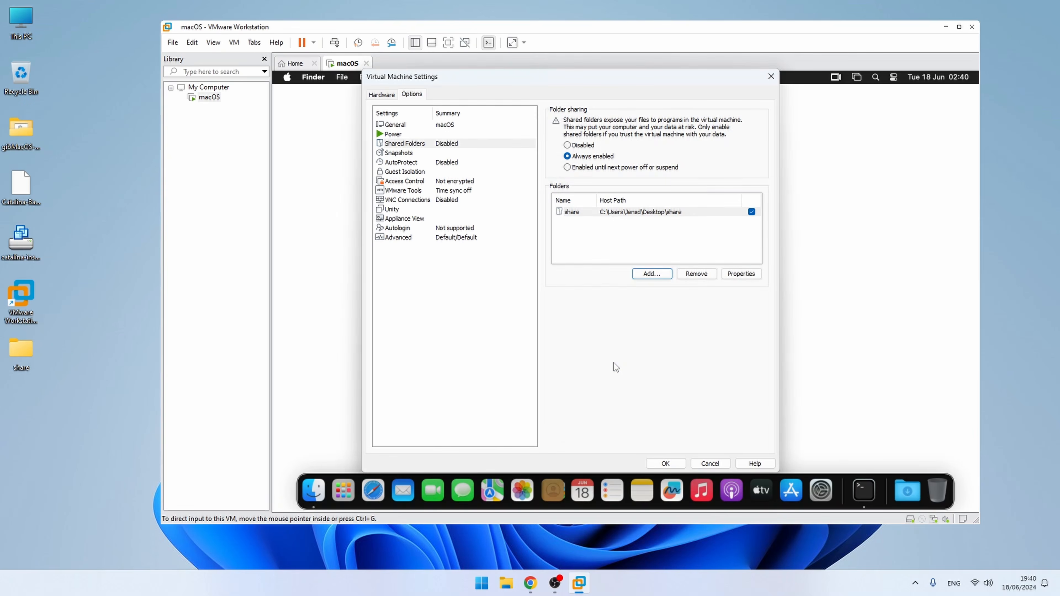
click(675, 463)
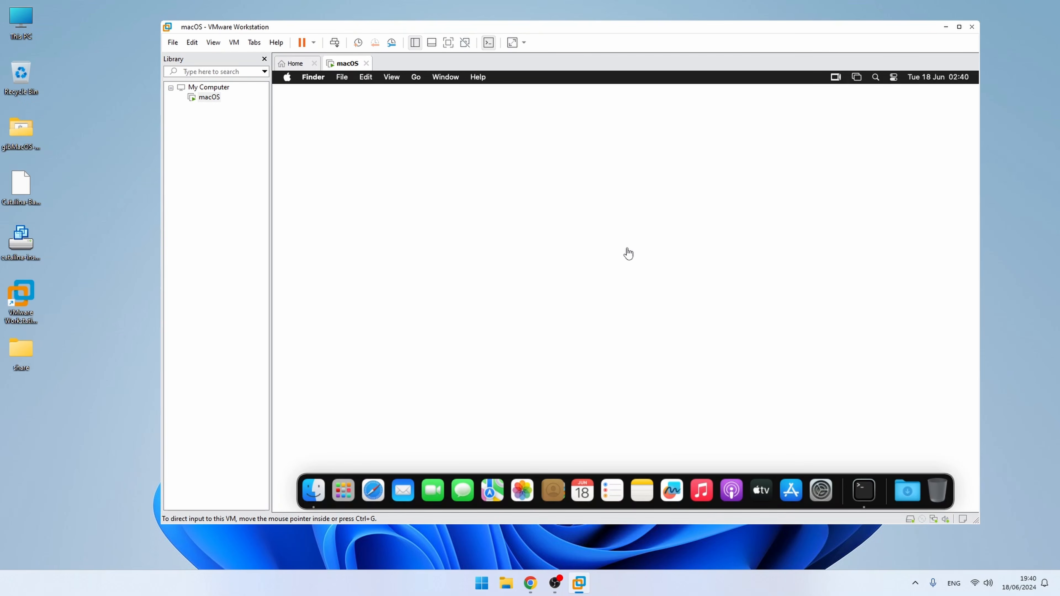
Restart the macOS guest from the Apple menu.
click(288, 78)
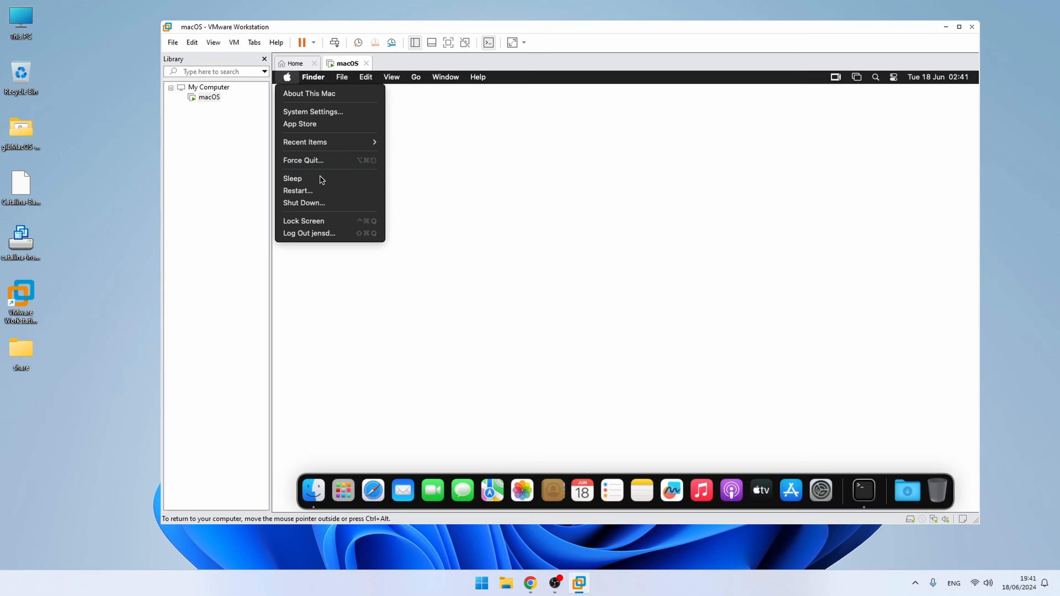
click(298, 190)
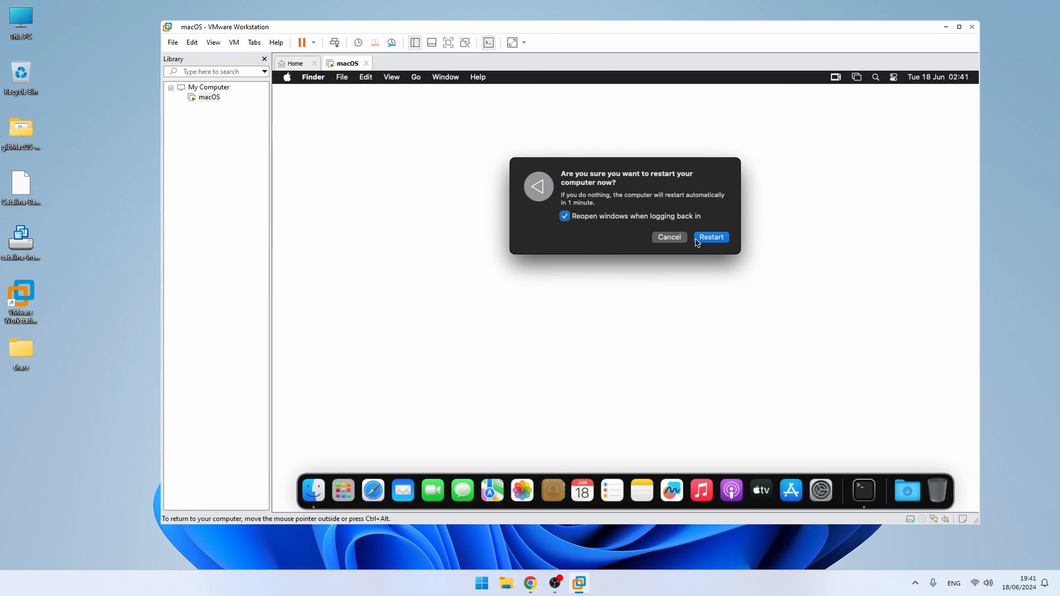
click(692, 220)
click(715, 235)
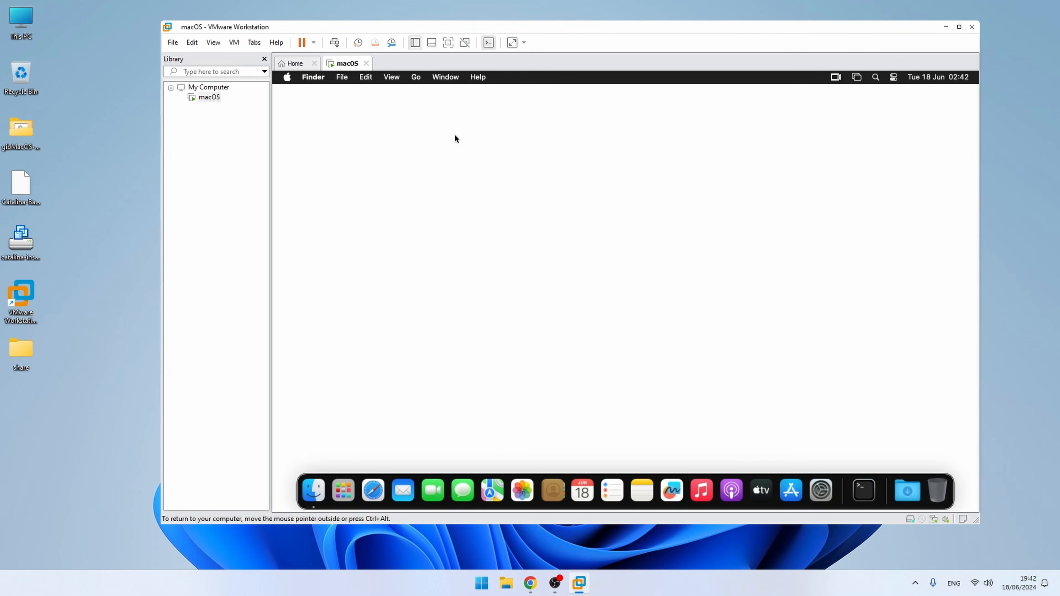
Show share under Computer > VMware Shared Folders in Finder and open the host share folder beside it.
click(416, 78)
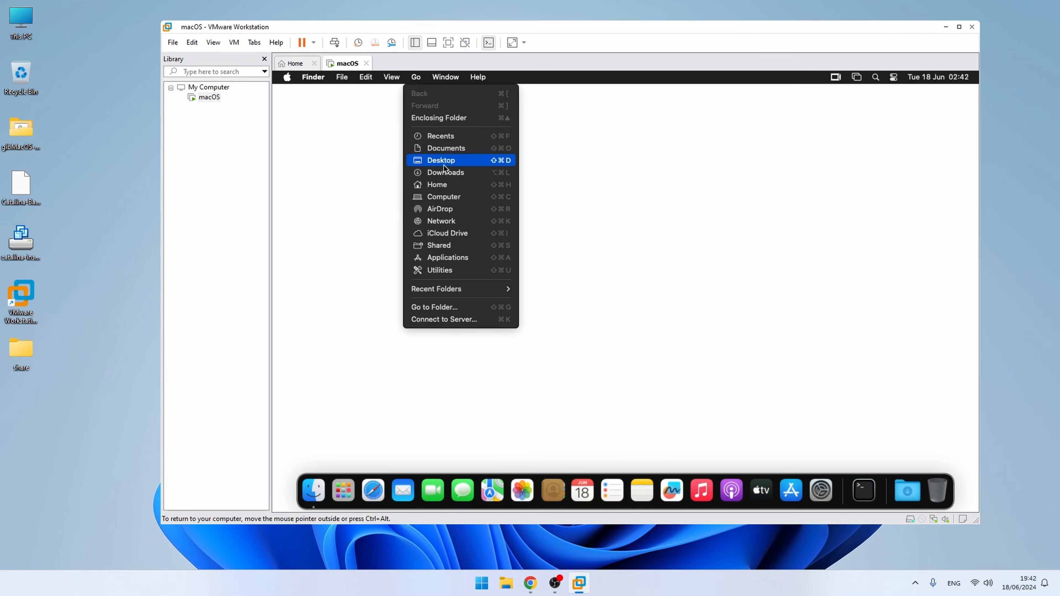
click(497, 199)
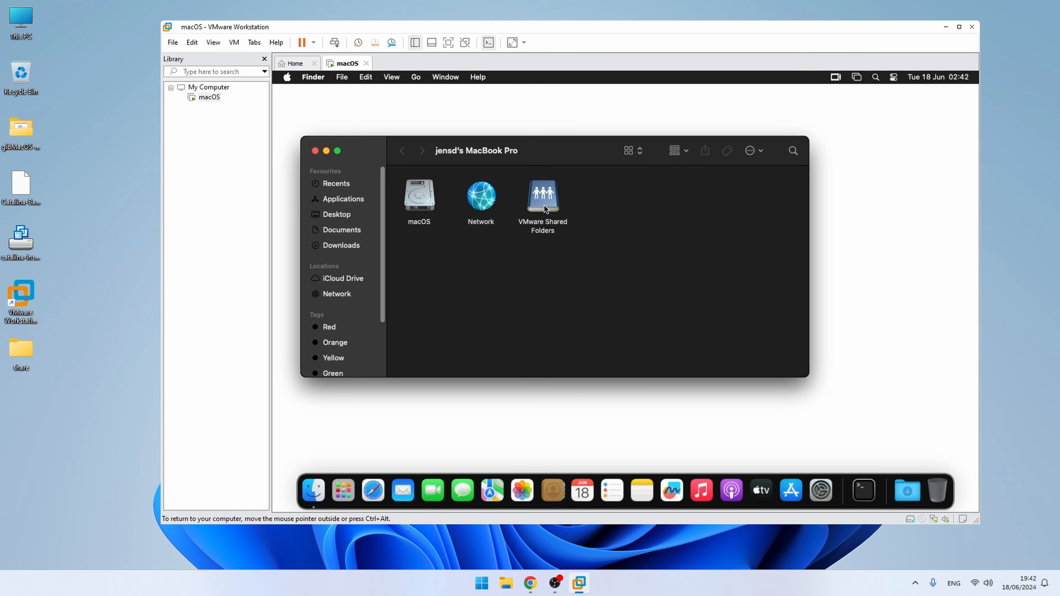
double_click(550, 202)
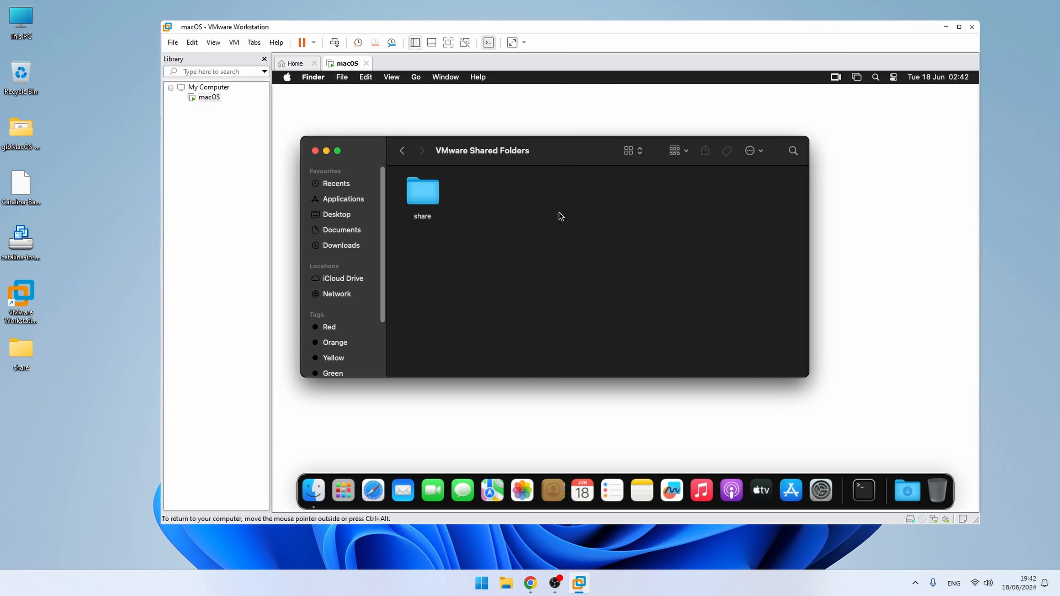
double_click(435, 203)
click(402, 152)
double_click(26, 348)
drag(466, 124, 694, 177)
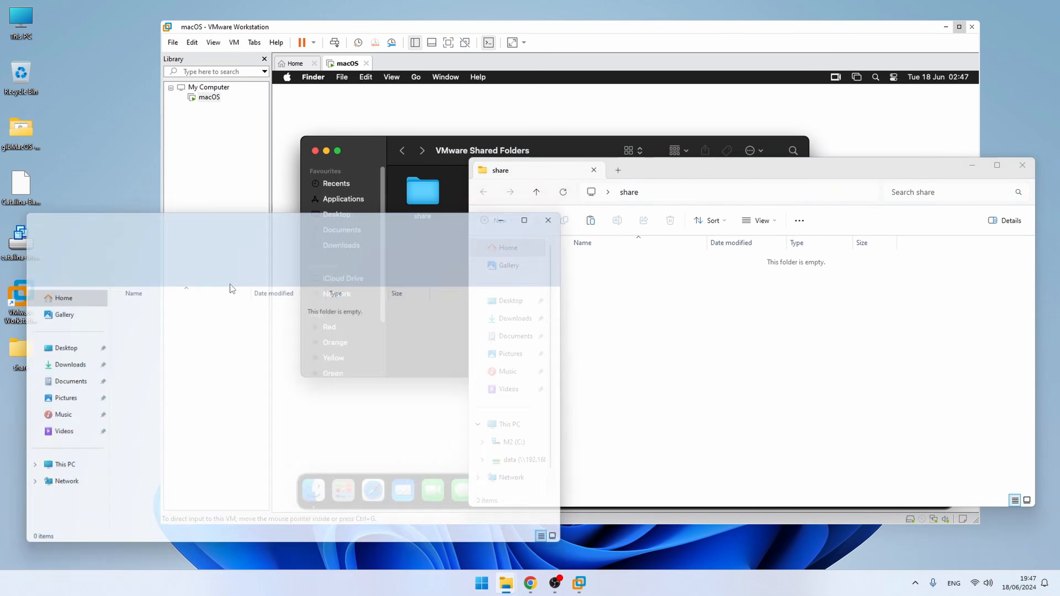
Drag test-music, macOS-Sonoma-dark.webp and sonoma-wallpaper.avif from Downloads into the host share folder.
click(58, 364)
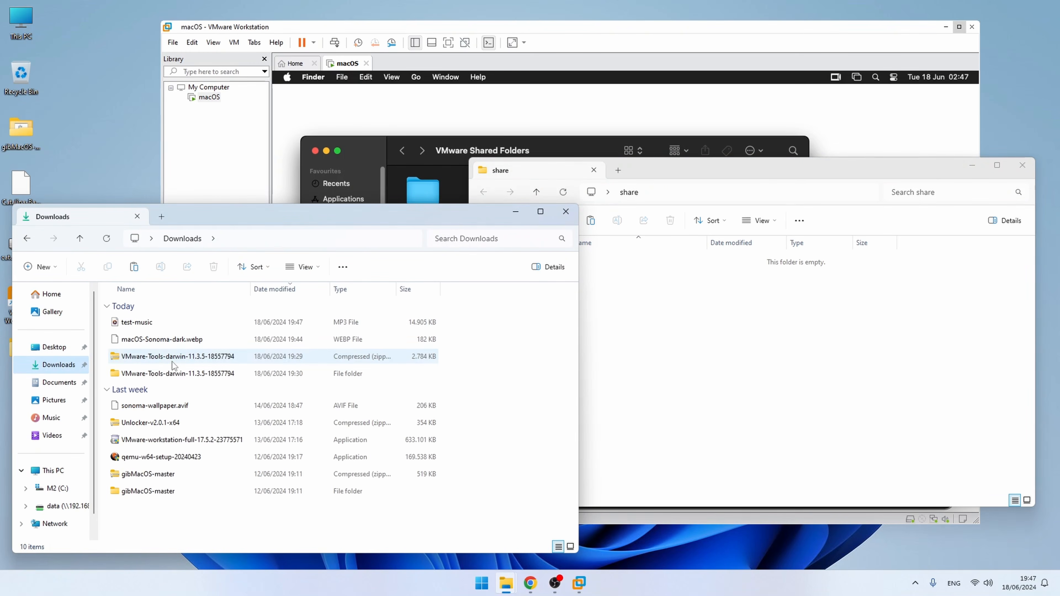
click(154, 322)
shift+click(157, 339)
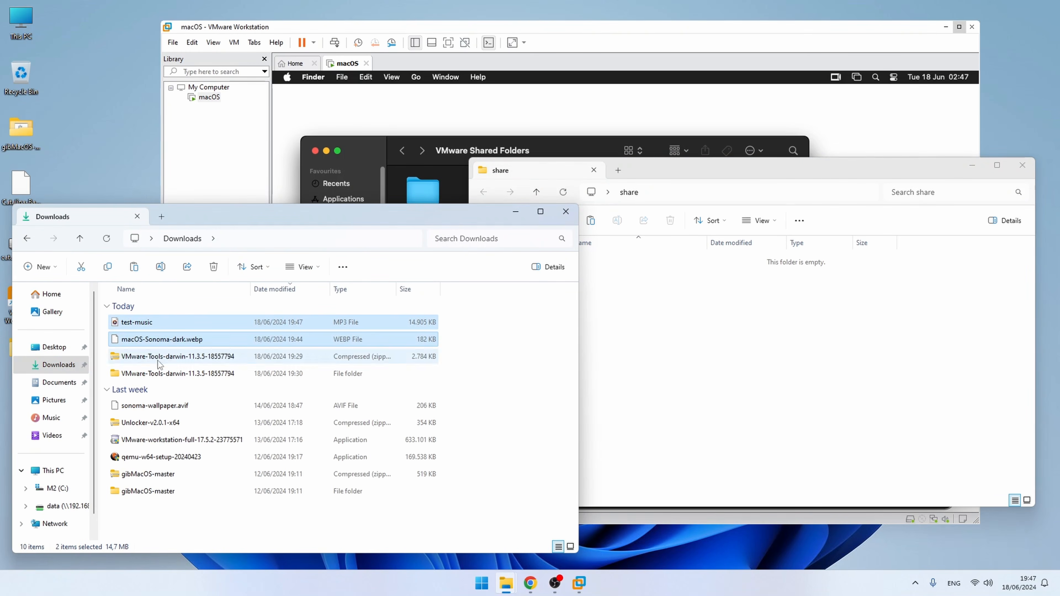
ctrl+click(155, 406)
drag(140, 411, 628, 379)
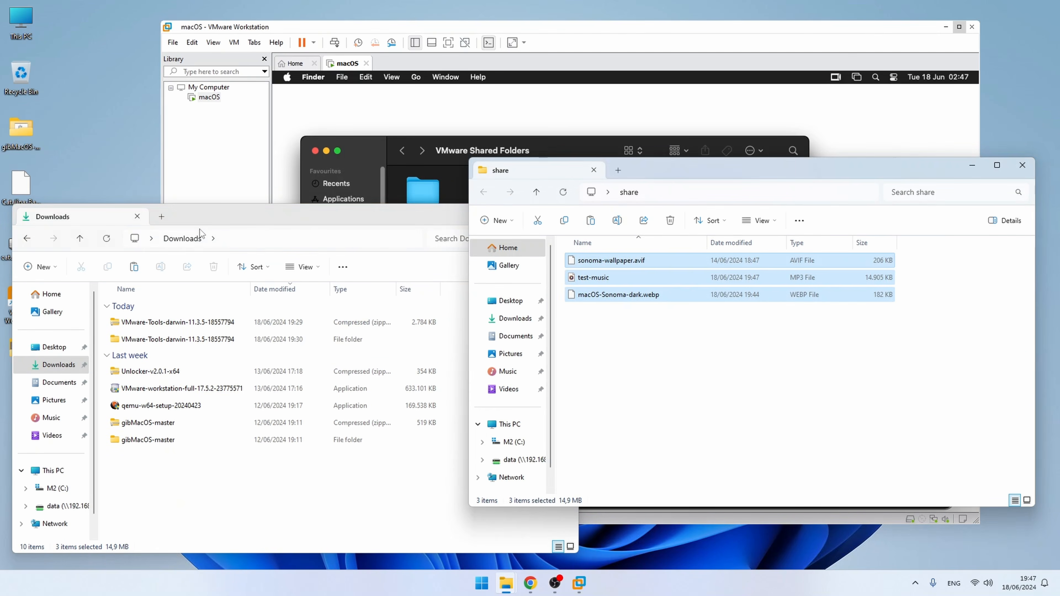
click(137, 216)
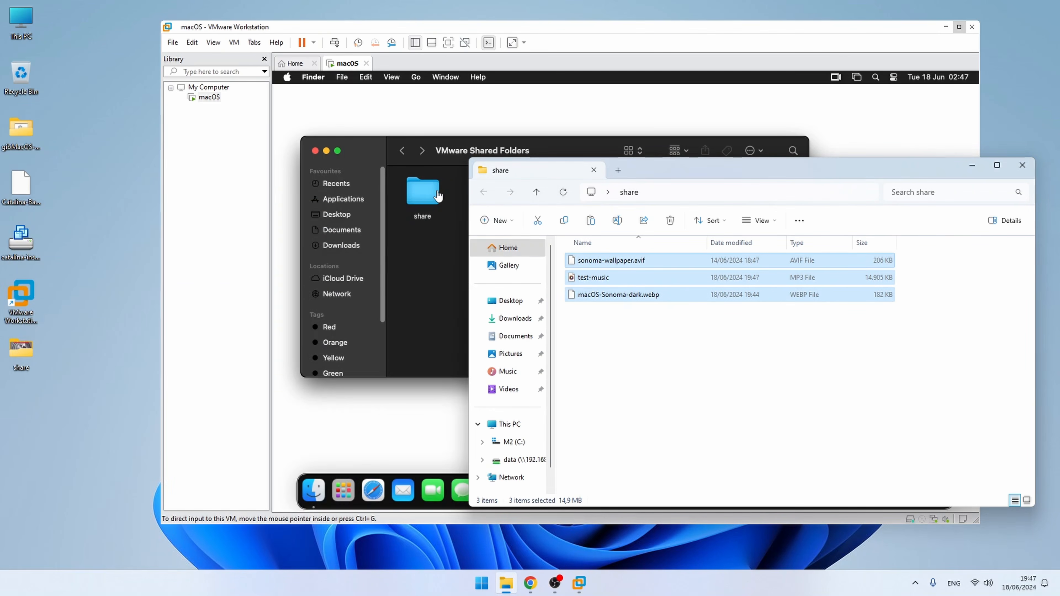
Open share in macOS Finder to see the three files, arranging the windows side by side.
click(438, 195)
double_click(423, 192)
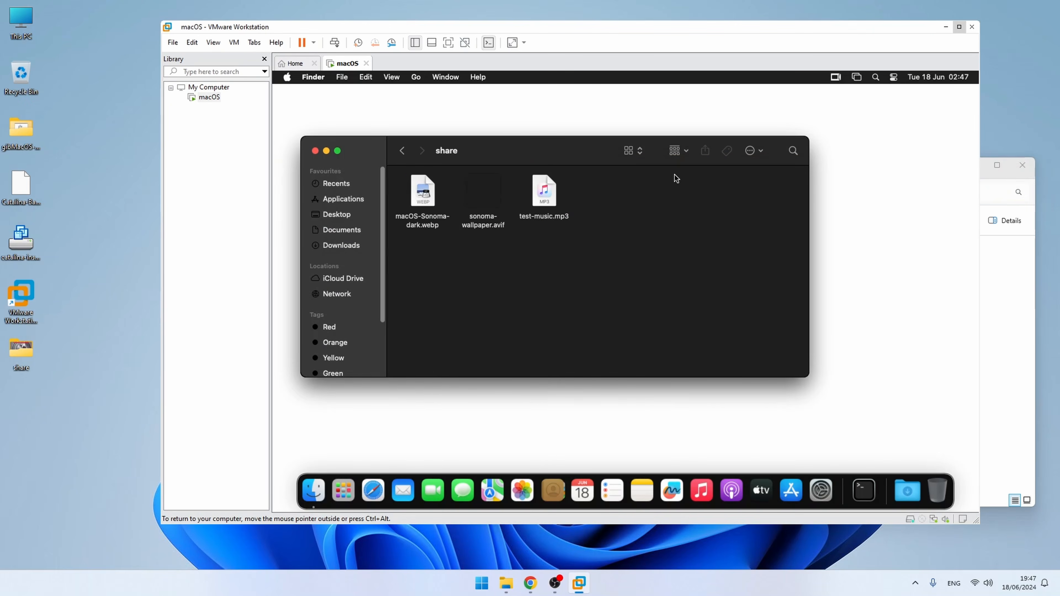
click(1017, 295)
drag(584, 36, 461, 31)
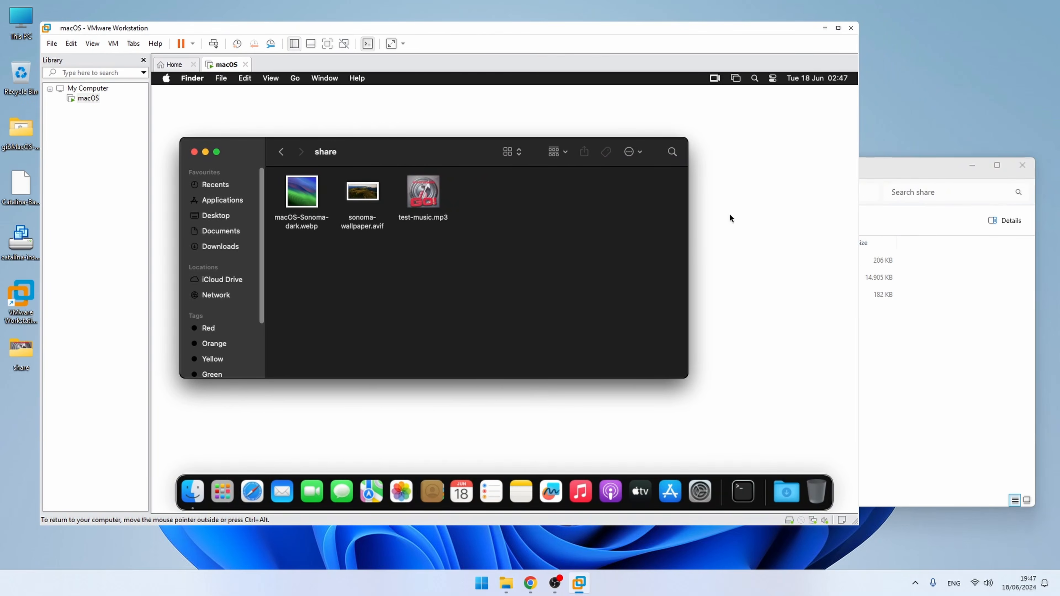
click(888, 363)
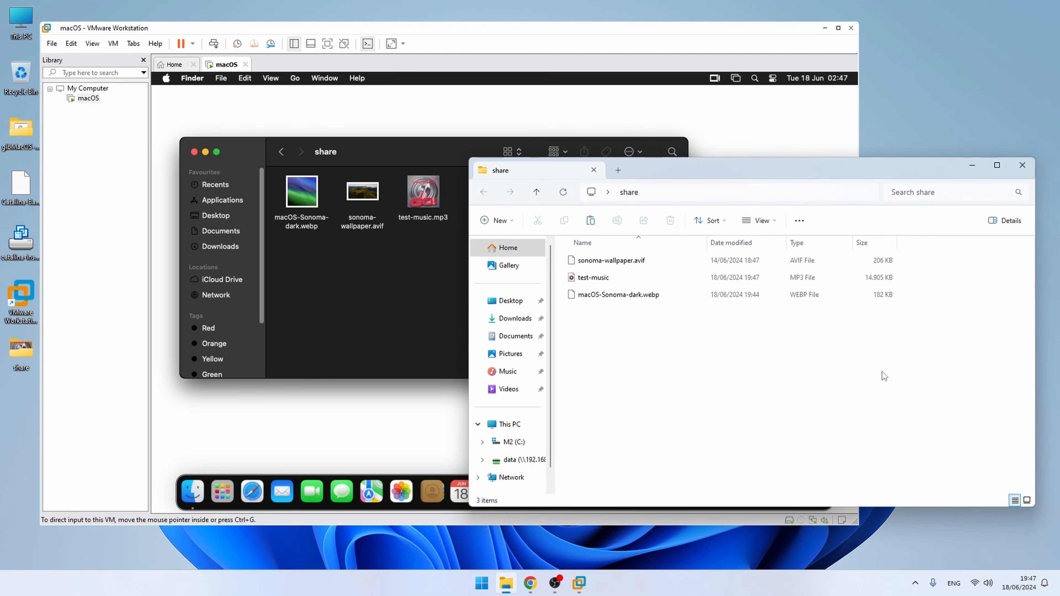
Launch TextEdit via Spotlight and type "This is a test file".
click(423, 294)
key(super+space)
text(text)
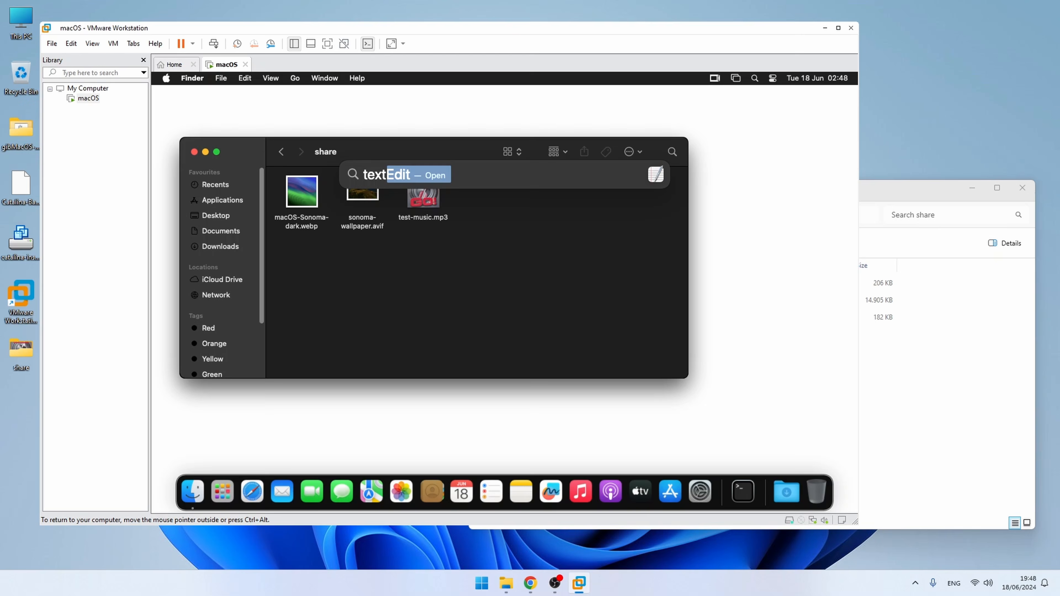
key(Return)
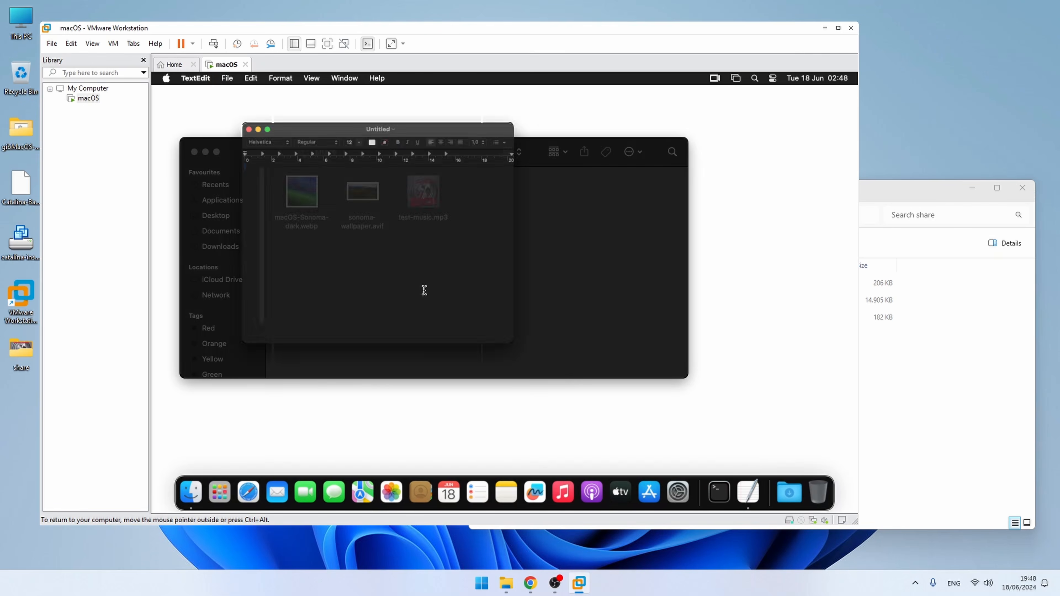
text(This is a)
Save the document as testfile in VMware Shared Folders/share and close TextEdit.
click(227, 78)
click(235, 147)
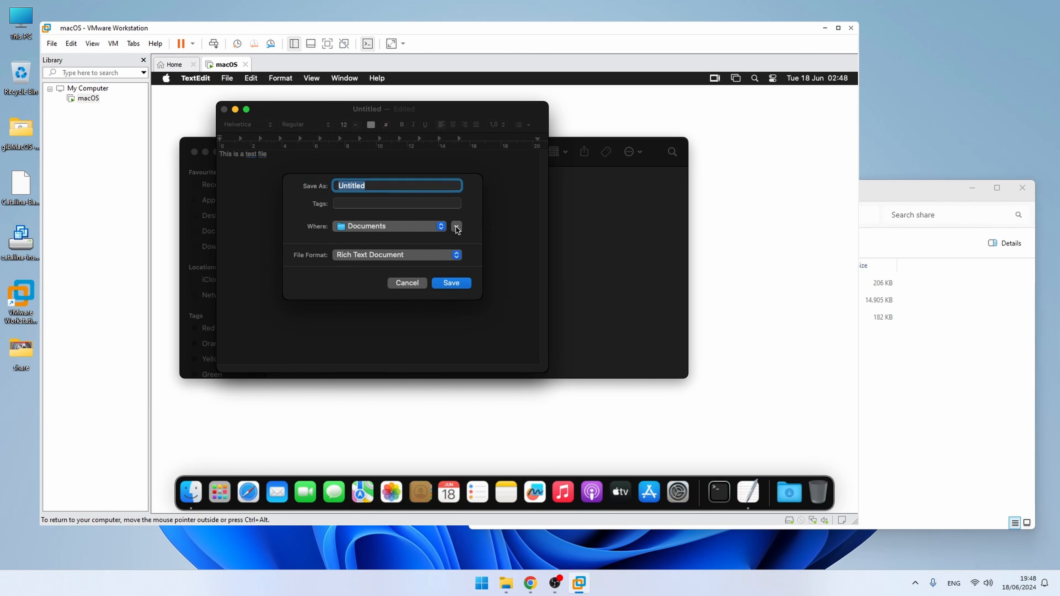
click(456, 226)
click(470, 186)
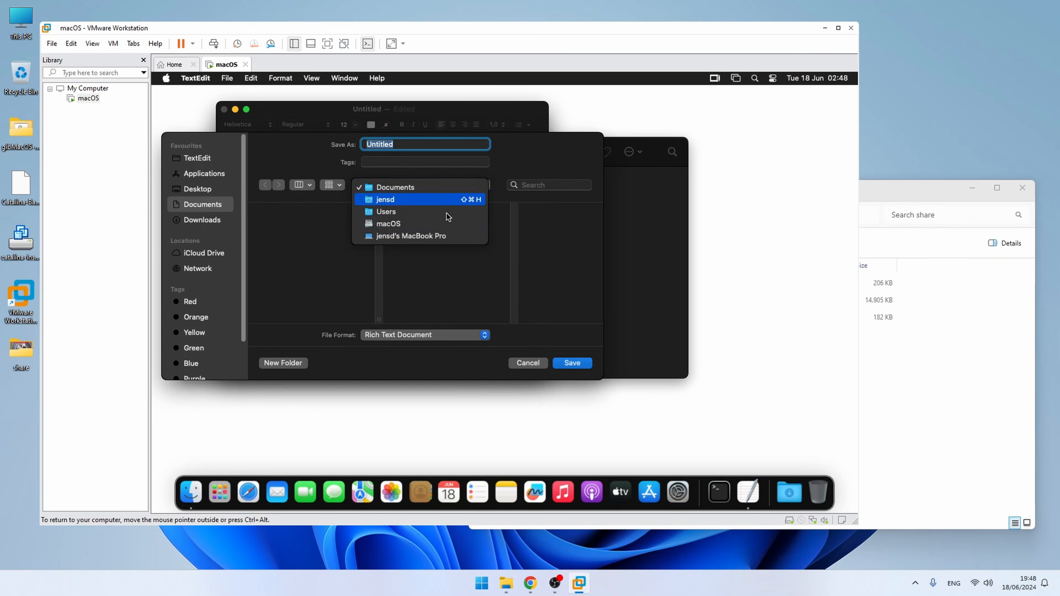
click(438, 237)
click(309, 236)
click(420, 211)
double_click(395, 144)
text(tes)
key(Return)
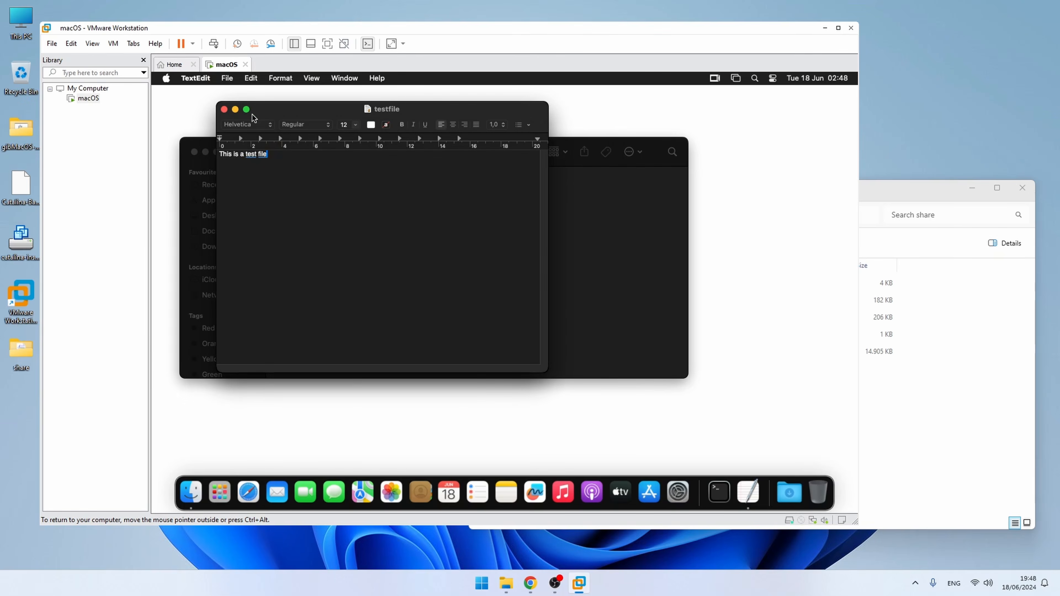
click(224, 109)
Open testfile from the host share folder in WordPad to check its text.
click(965, 356)
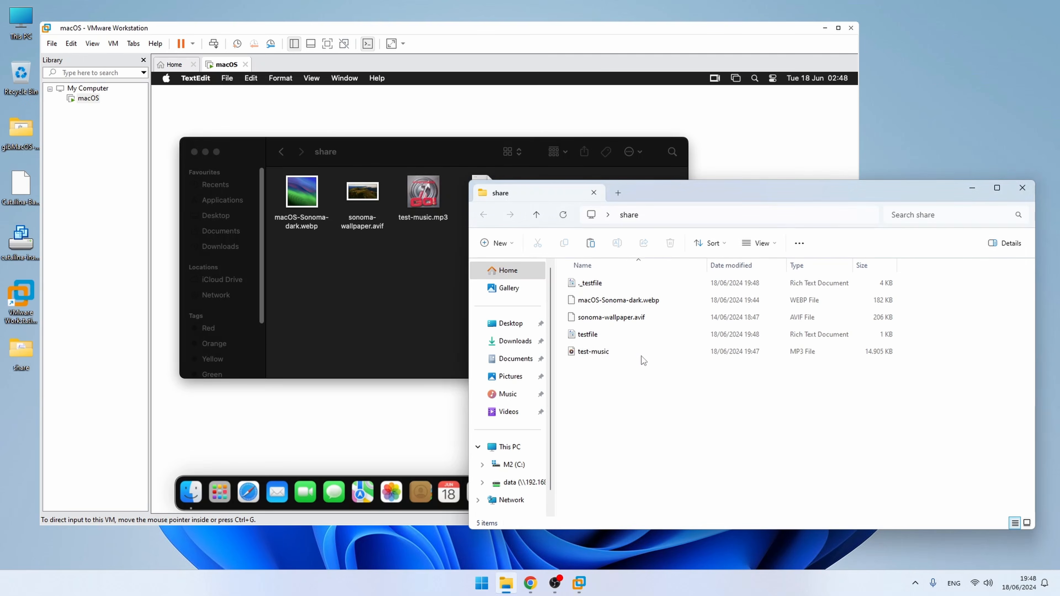
double_click(680, 334)
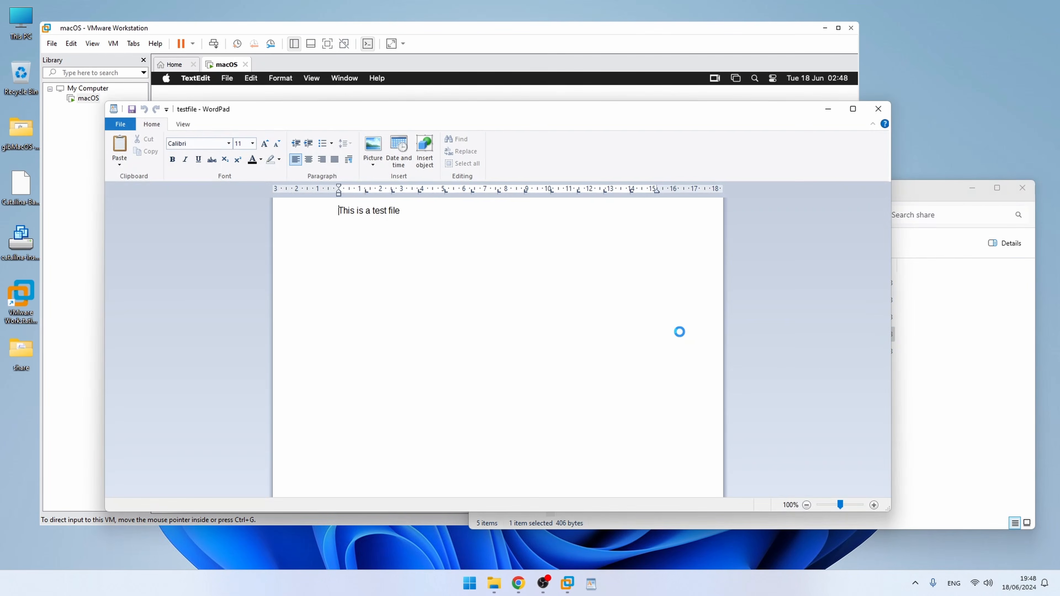
click(888, 107)
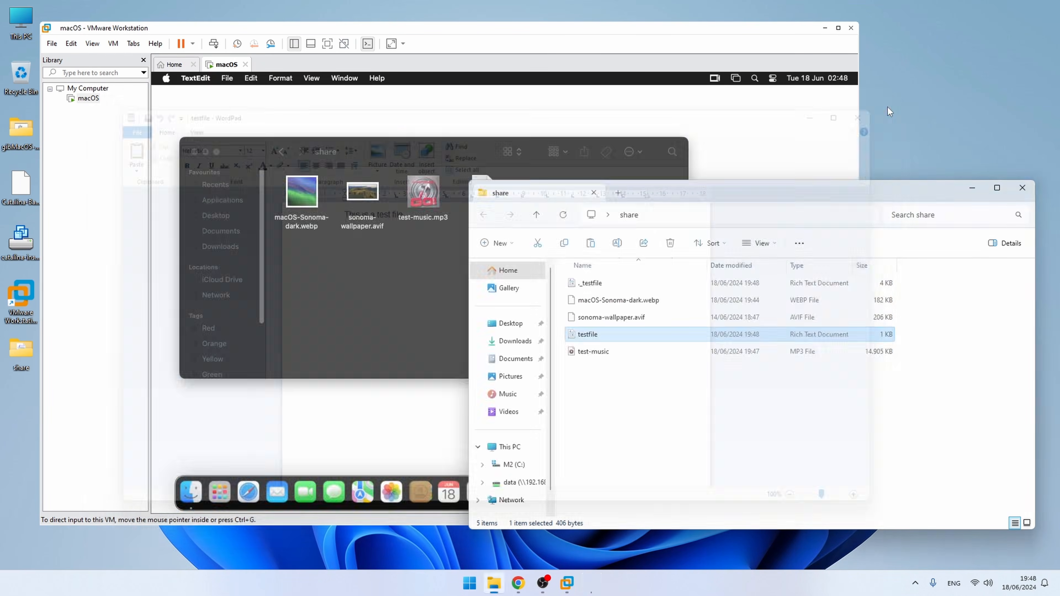
Set macOS-Sonoma-dark.webp from the share folder as the macOS desktop picture.
click(379, 299)
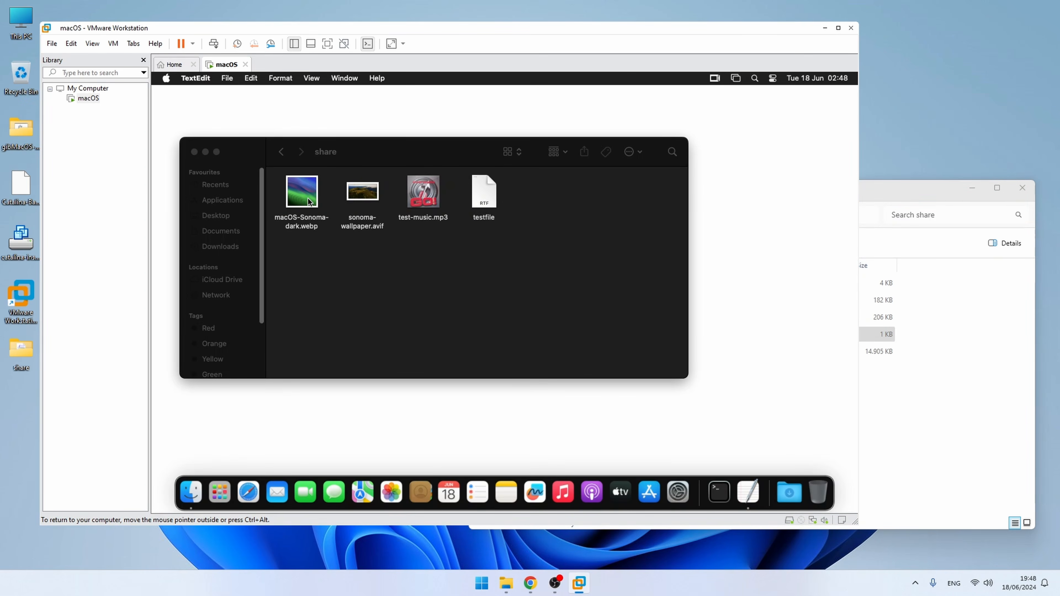
click(308, 202)
right_click(308, 202)
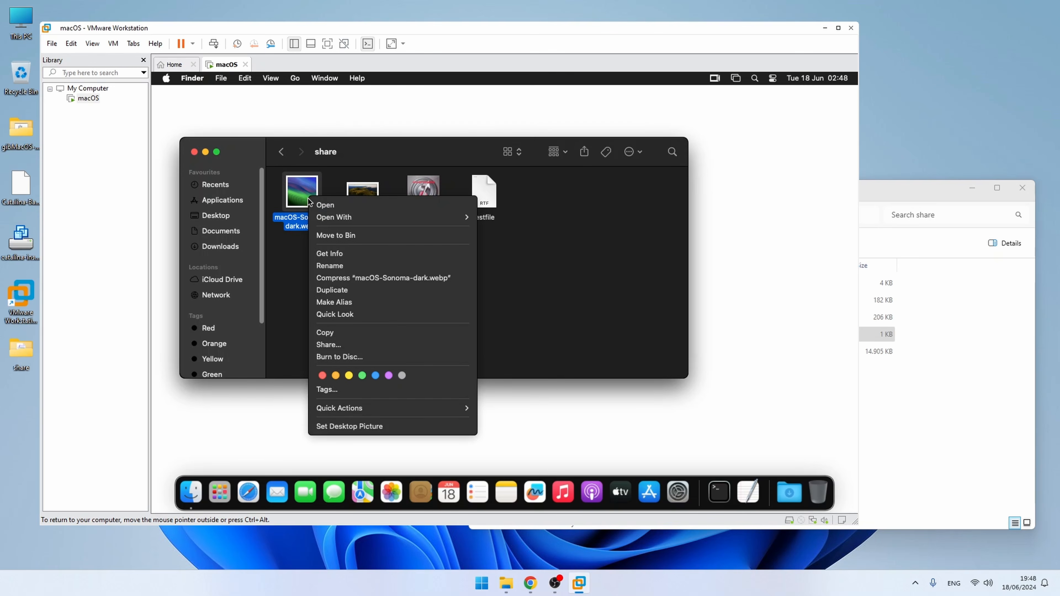
click(407, 428)
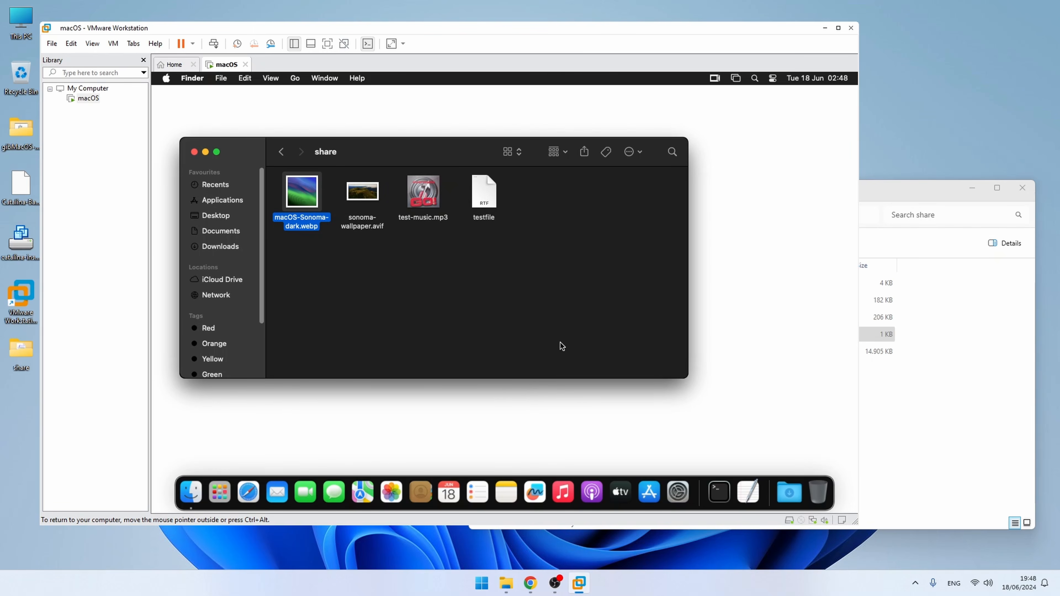
click(753, 331)
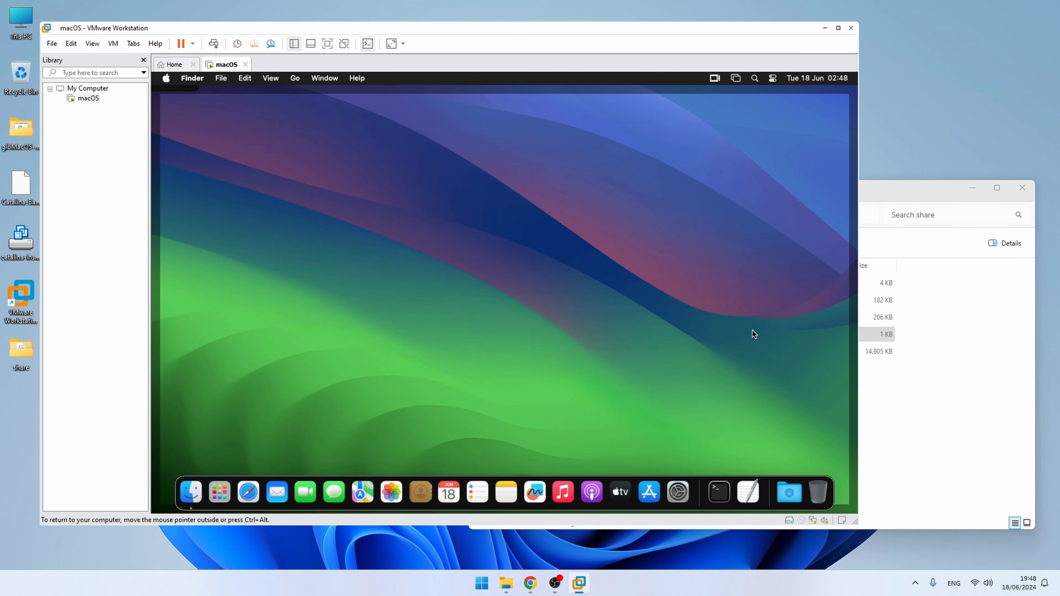
click(753, 331)
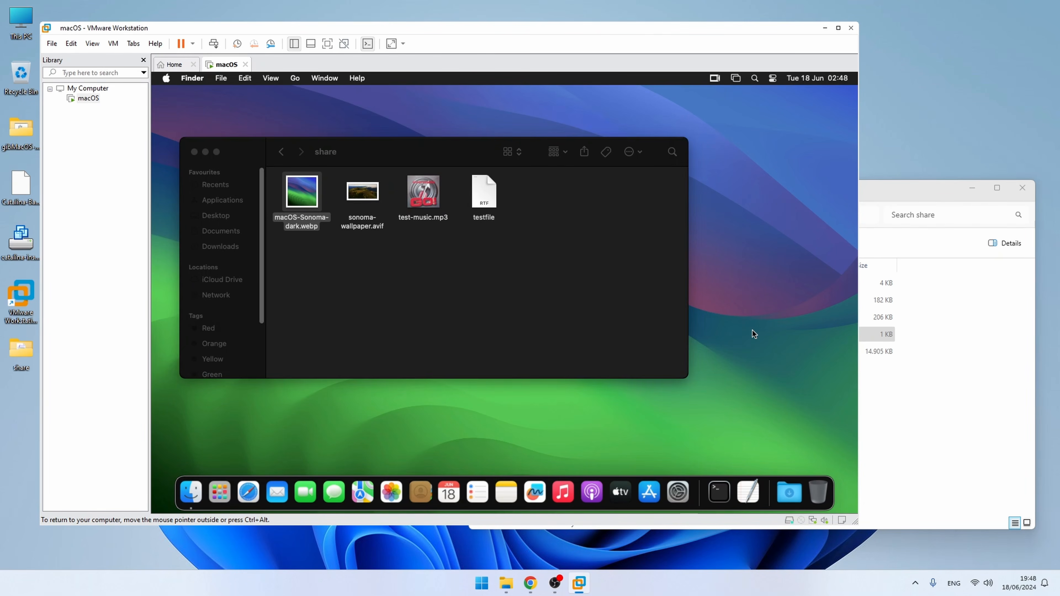
Close the Finder and Explorer share windows and bring up About This Mac.
click(194, 152)
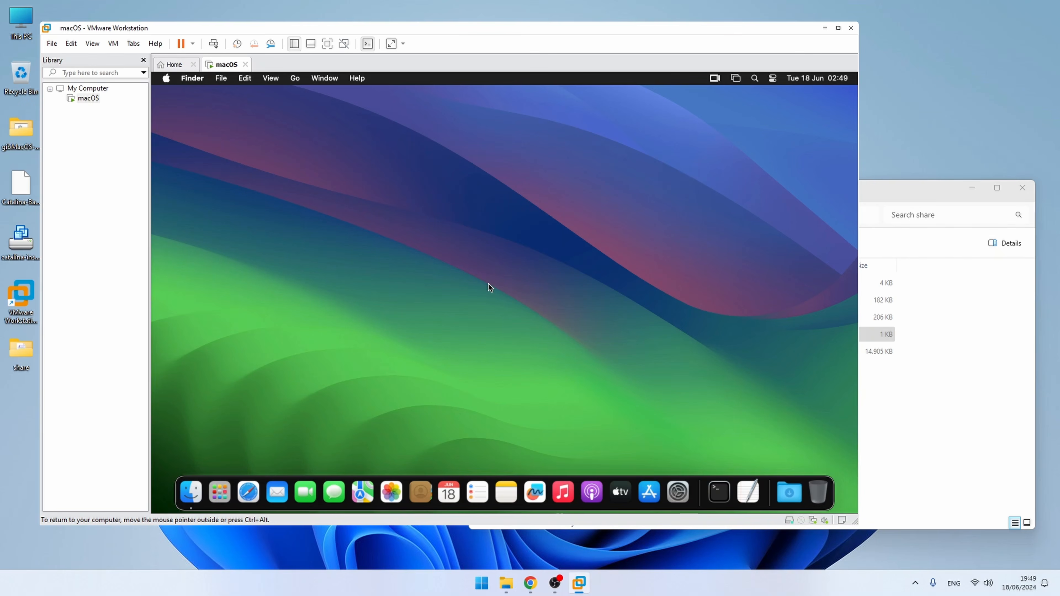
click(1022, 188)
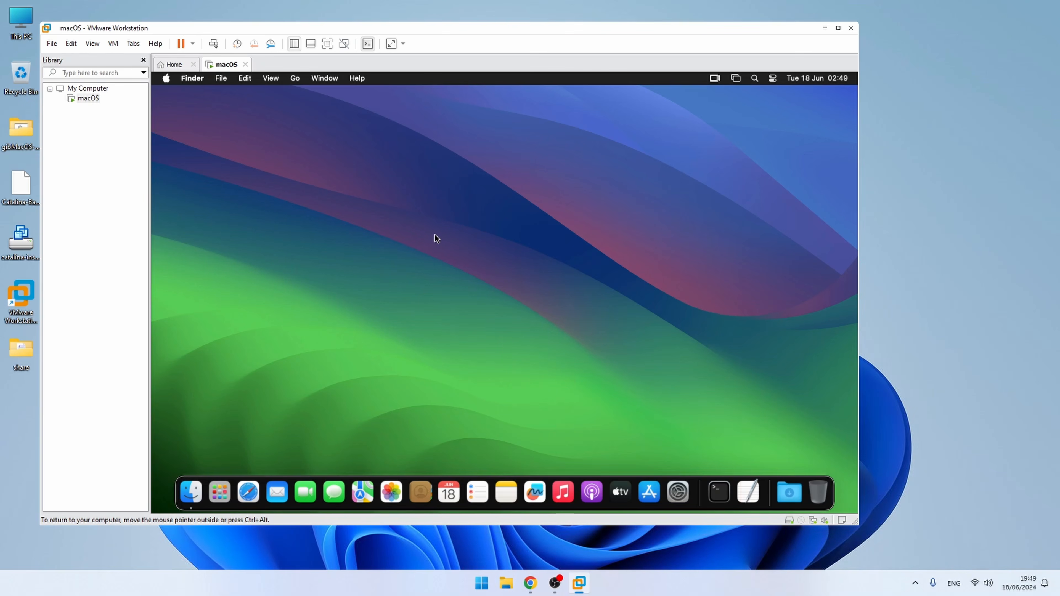
click(166, 79)
click(544, 181)
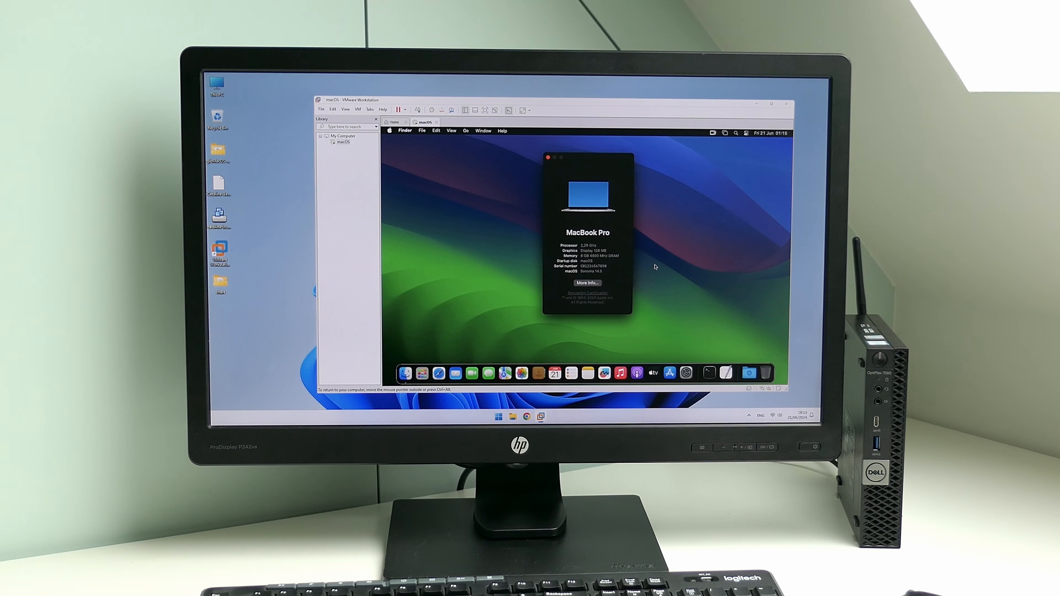
Show System Settings' About page listing macOS Sonoma 14.5 and move the summary window left.
click(584, 284)
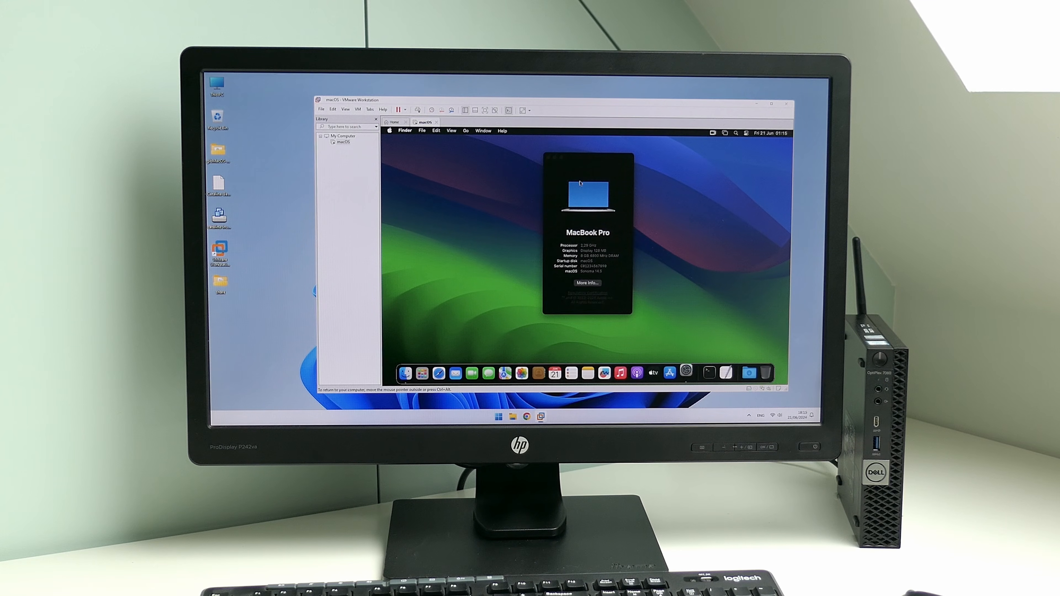
drag(575, 161, 450, 164)
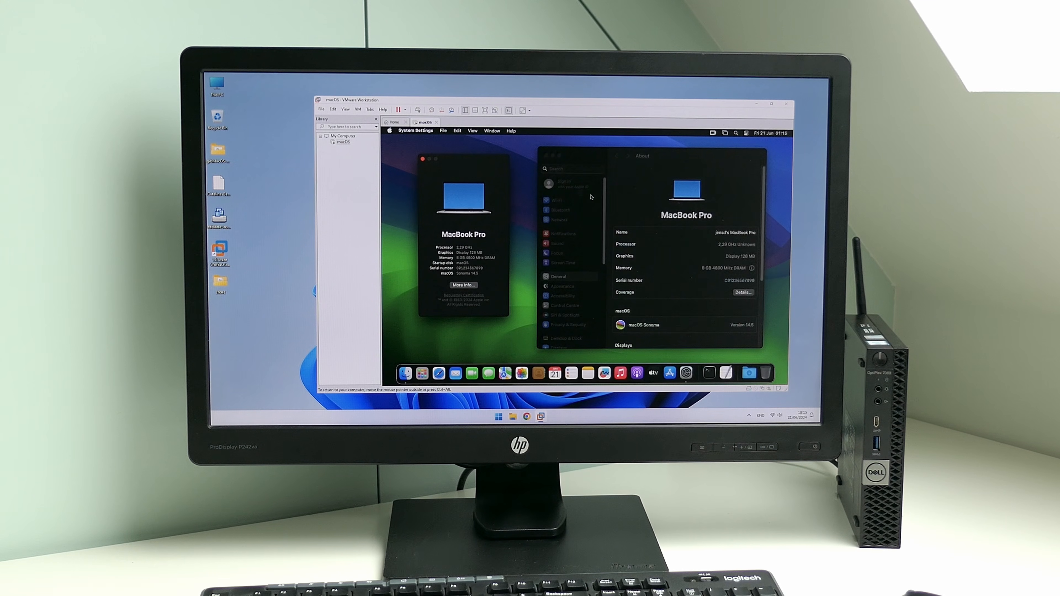